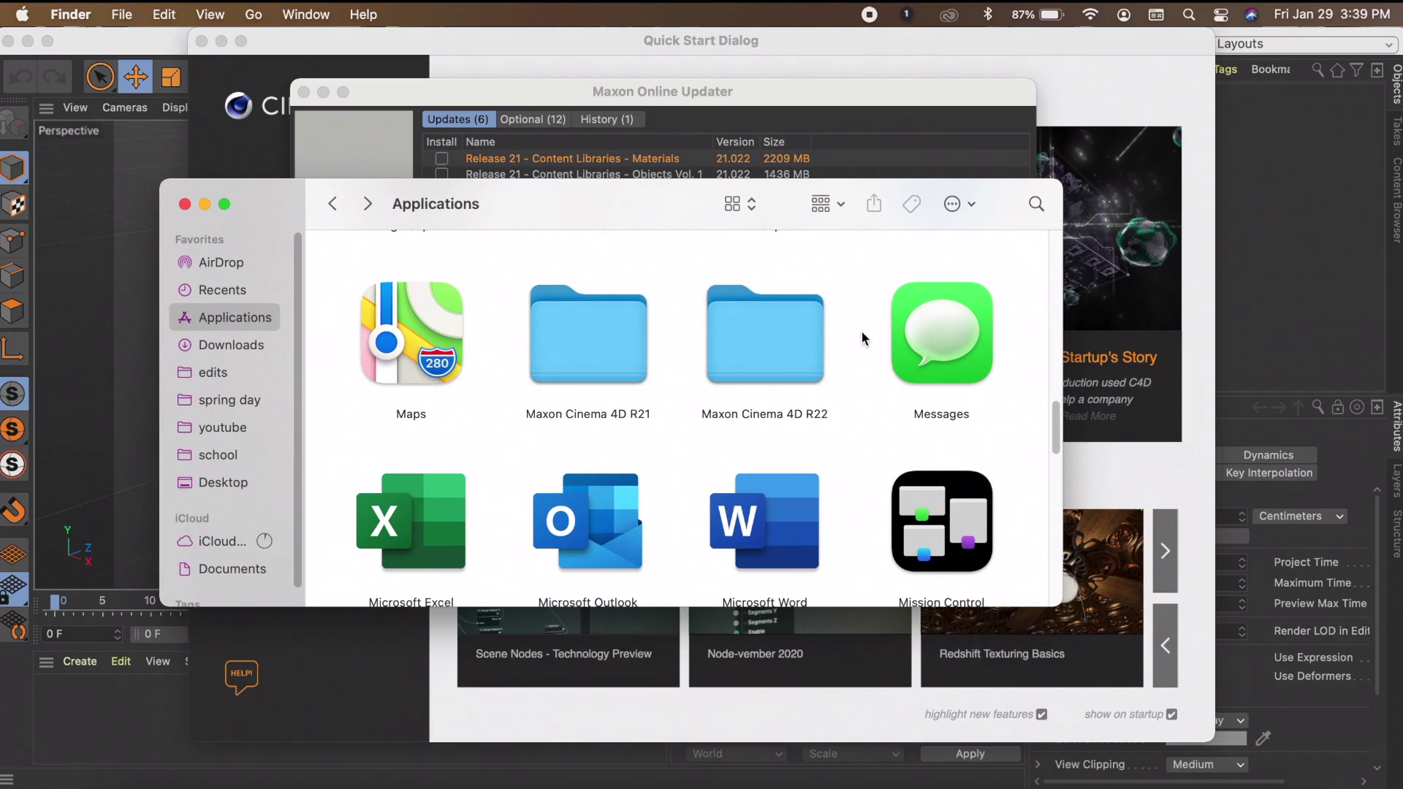
Launch Cinema 4D from the Maxon Cinema 4D R22 folder and dismiss the online updater and Quick Start windows
{"action": "double_click", "coordinate": [801, 354]}
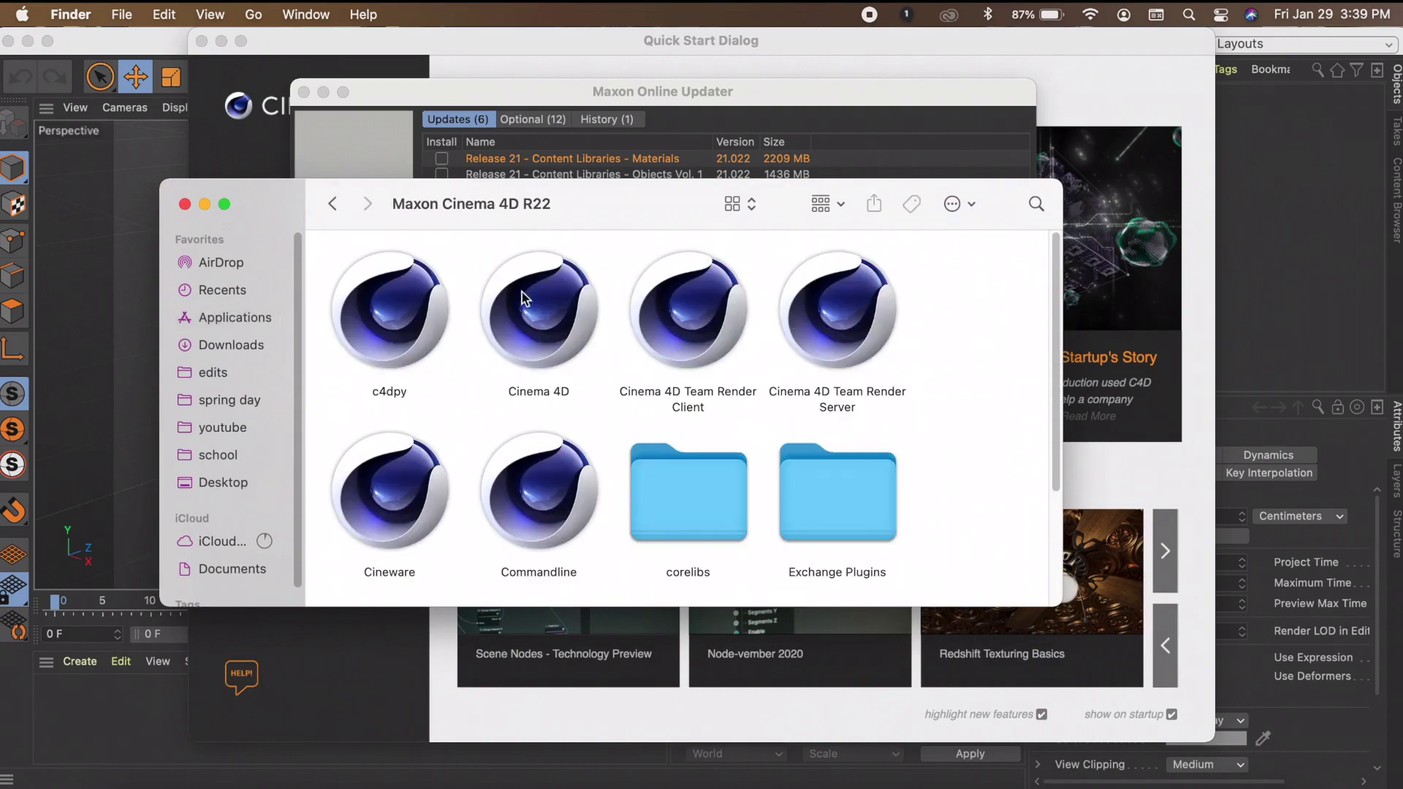
{"action": "left_click", "coordinate": [858, 85]}
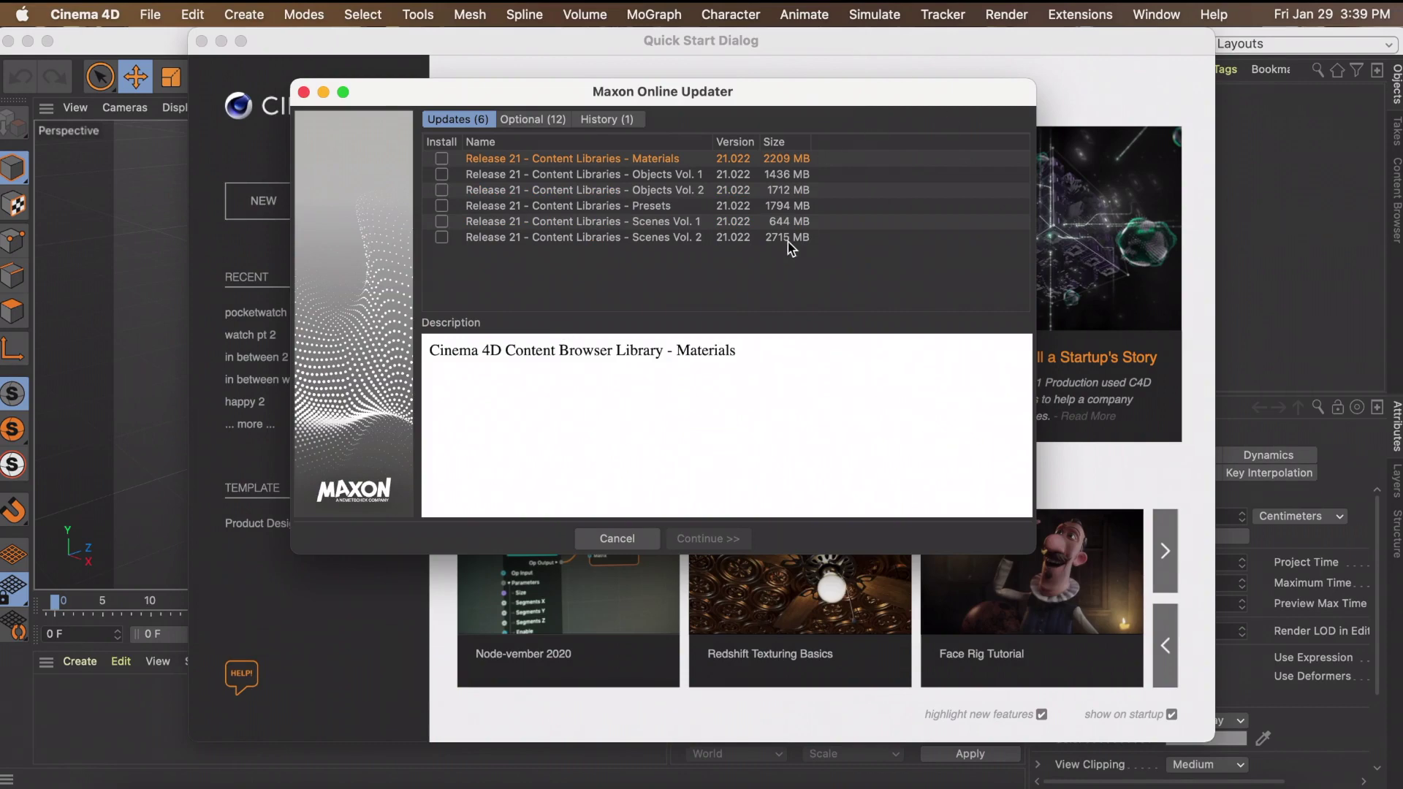
{"action": "left_click", "coordinate": [304, 93]}
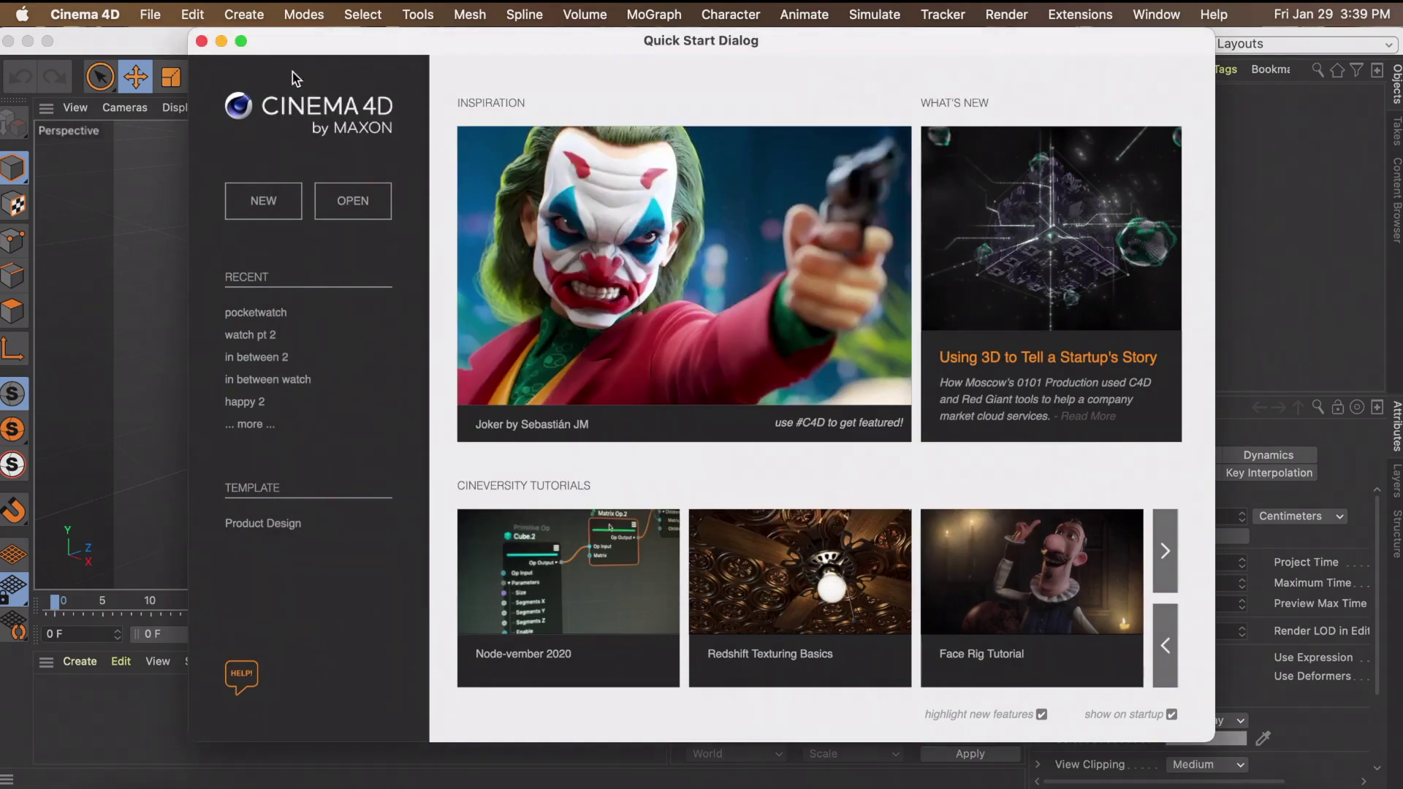
{"action": "left_click", "coordinate": [202, 42]}
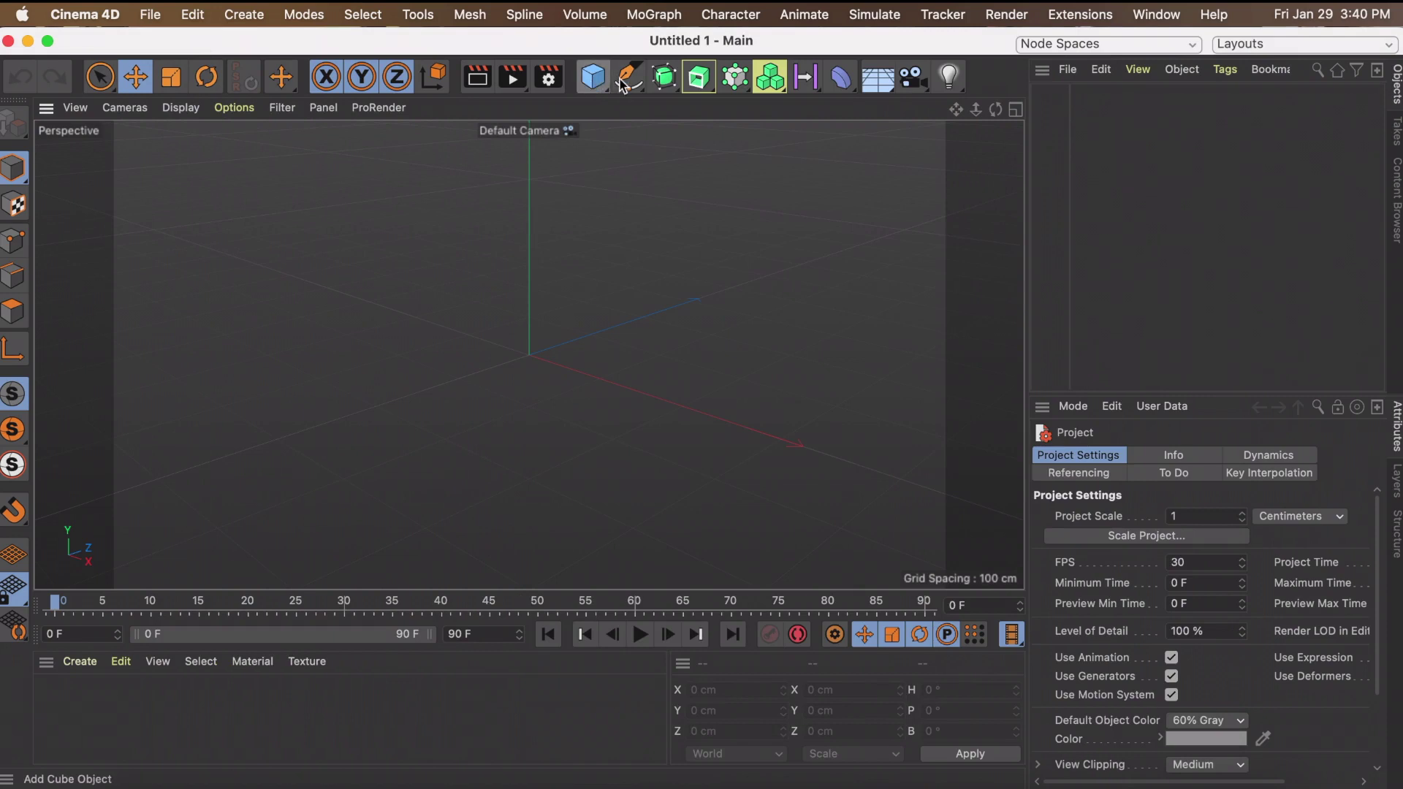
{"action": "left_click", "coordinate": [855, 82]}
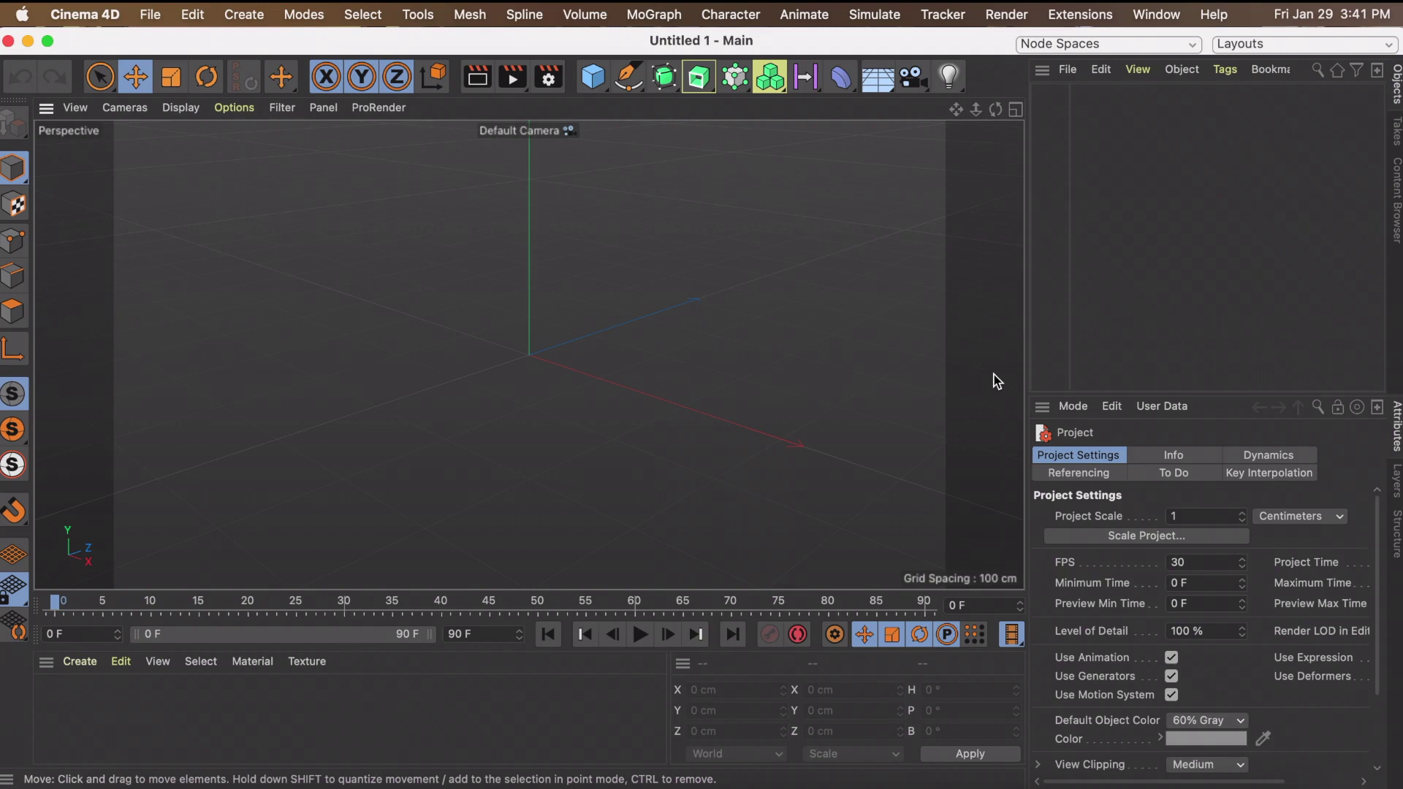
Switch to After Effects and check the timing of the gap between the two white solids in Comp 1
{"action": "left_click", "coordinate": [477, 640]}
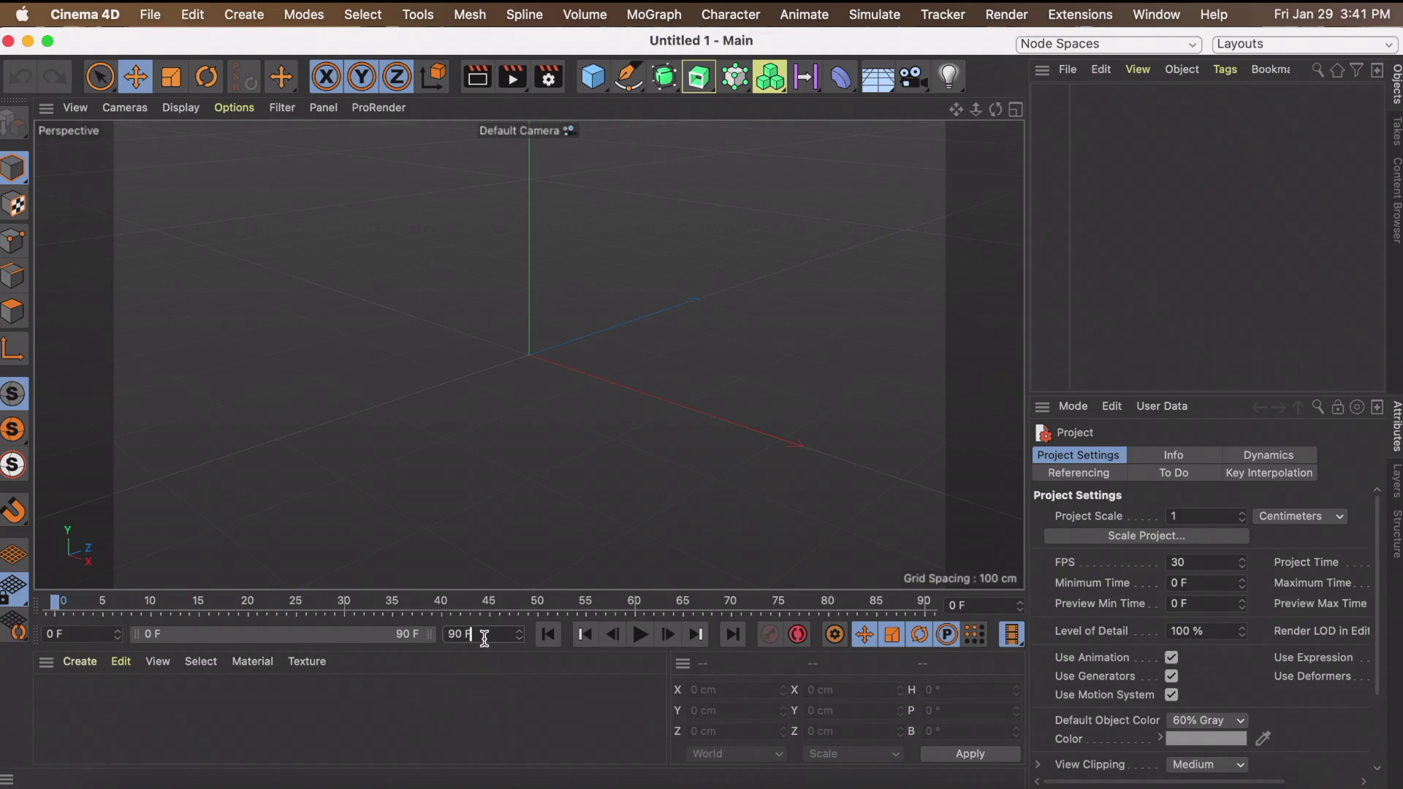
{"action": "left_click_drag", "start_coordinate": [449, 641], "coordinate": [475, 642]}
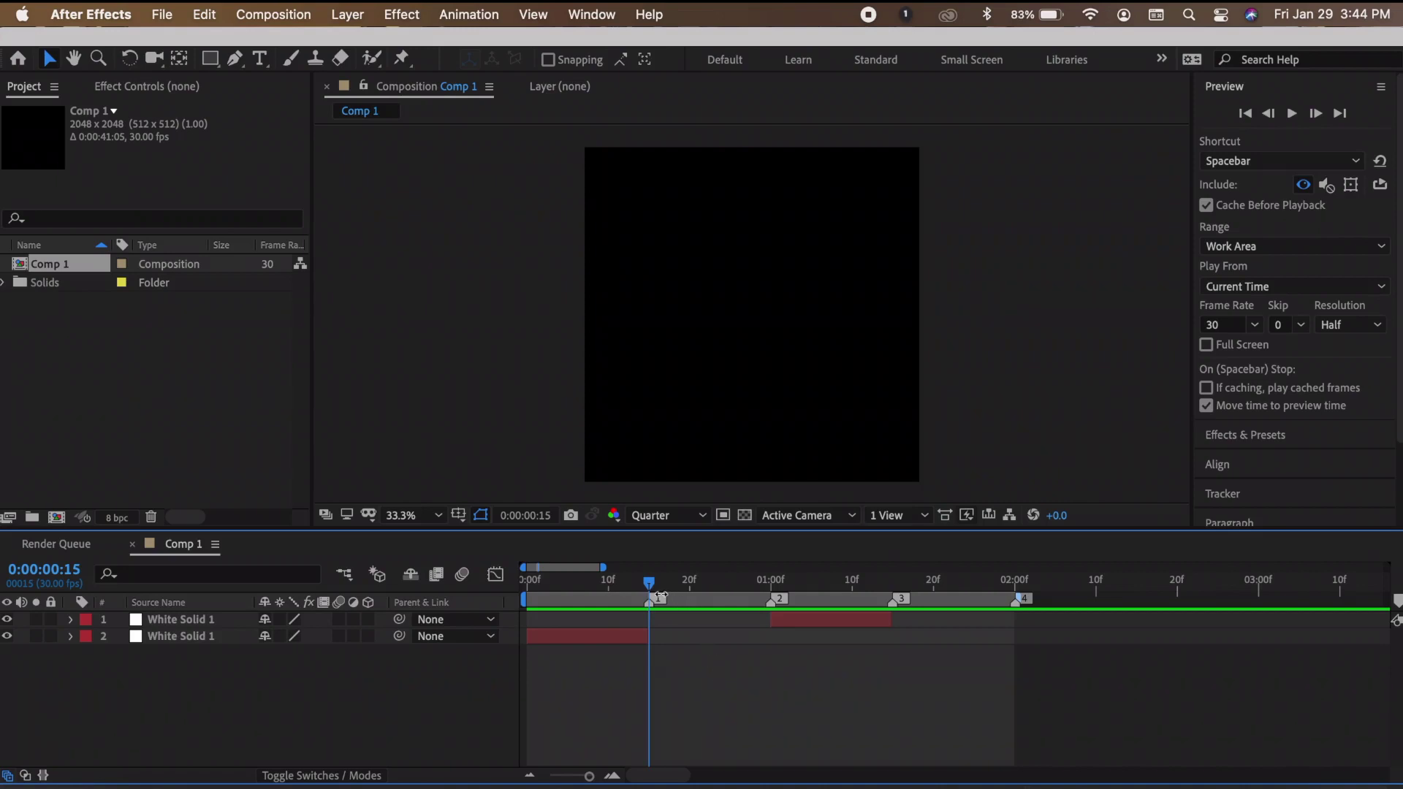
{"action": "mouse_move", "coordinate": [656, 585]}
{"action": "left_mouse_down"}
{"action": "mouse_move", "coordinate": [892, 581]}
{"action": "mouse_move", "coordinate": [663, 585]}
{"action": "mouse_move", "coordinate": [661, 603]}
{"action": "mouse_move", "coordinate": [892, 583]}
{"action": "left_mouse_up"}
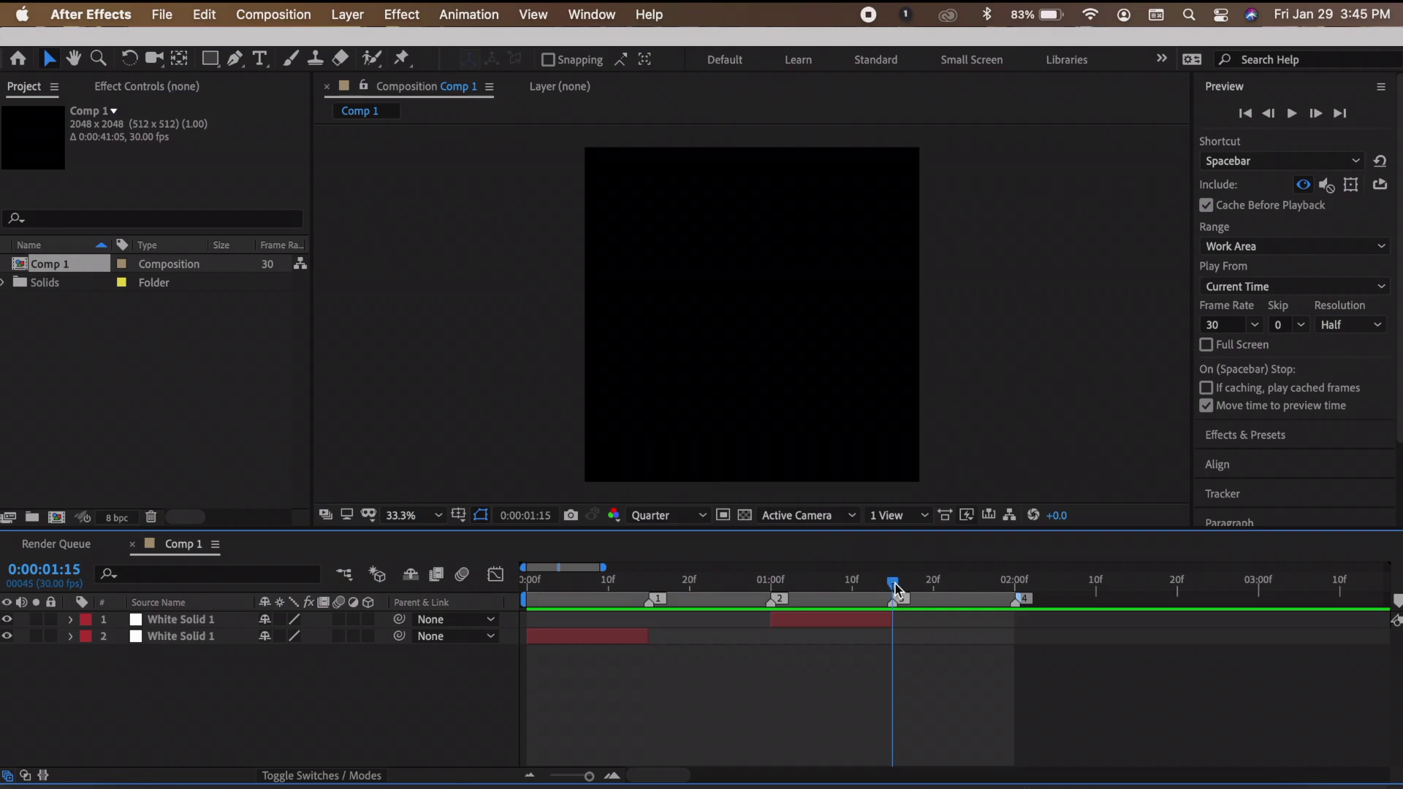
{"action": "left_click_drag", "start_coordinate": [894, 585], "coordinate": [649, 586]}
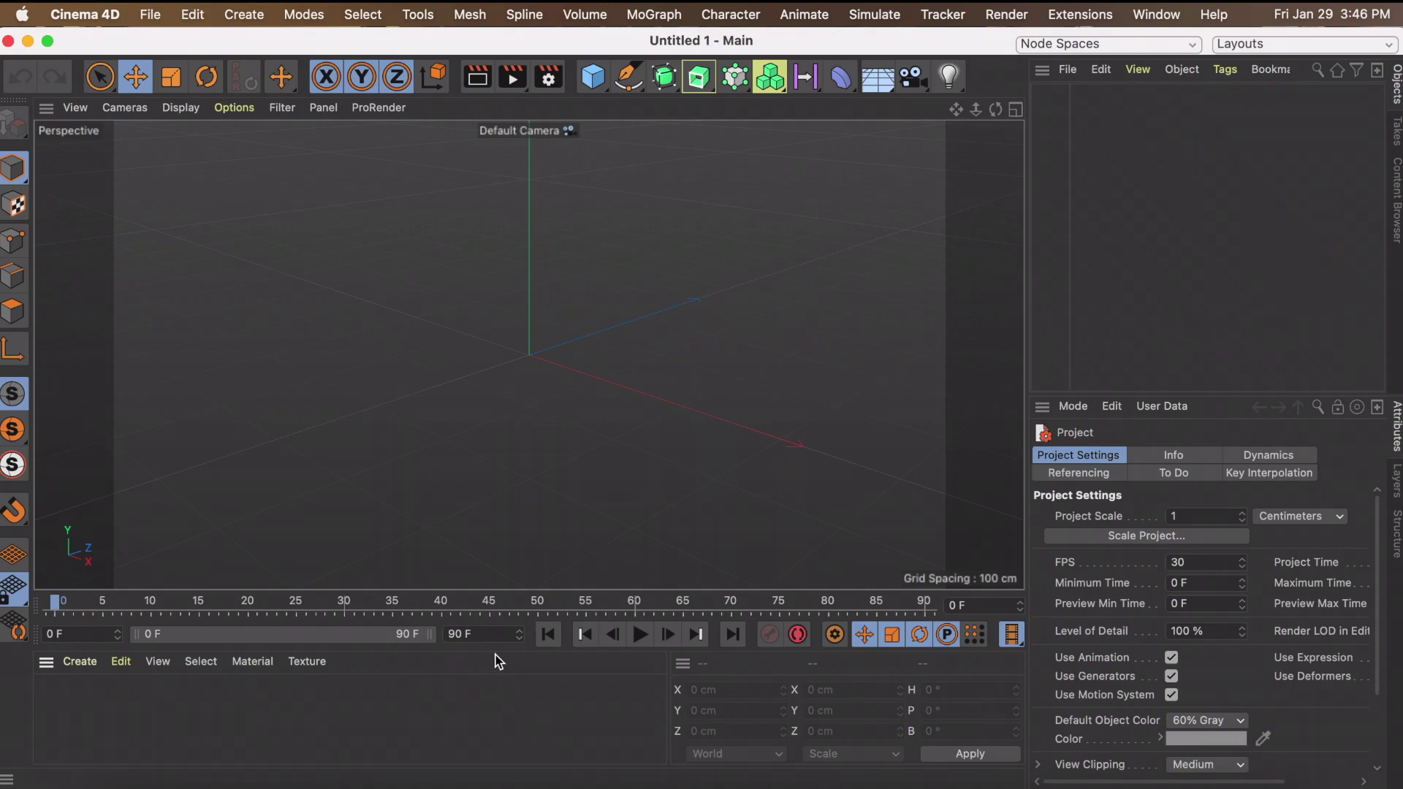
Set the end frame of the Cinema 4D project to 29
{"action": "left_click_drag", "start_coordinate": [501, 640], "coordinate": [430, 641]}
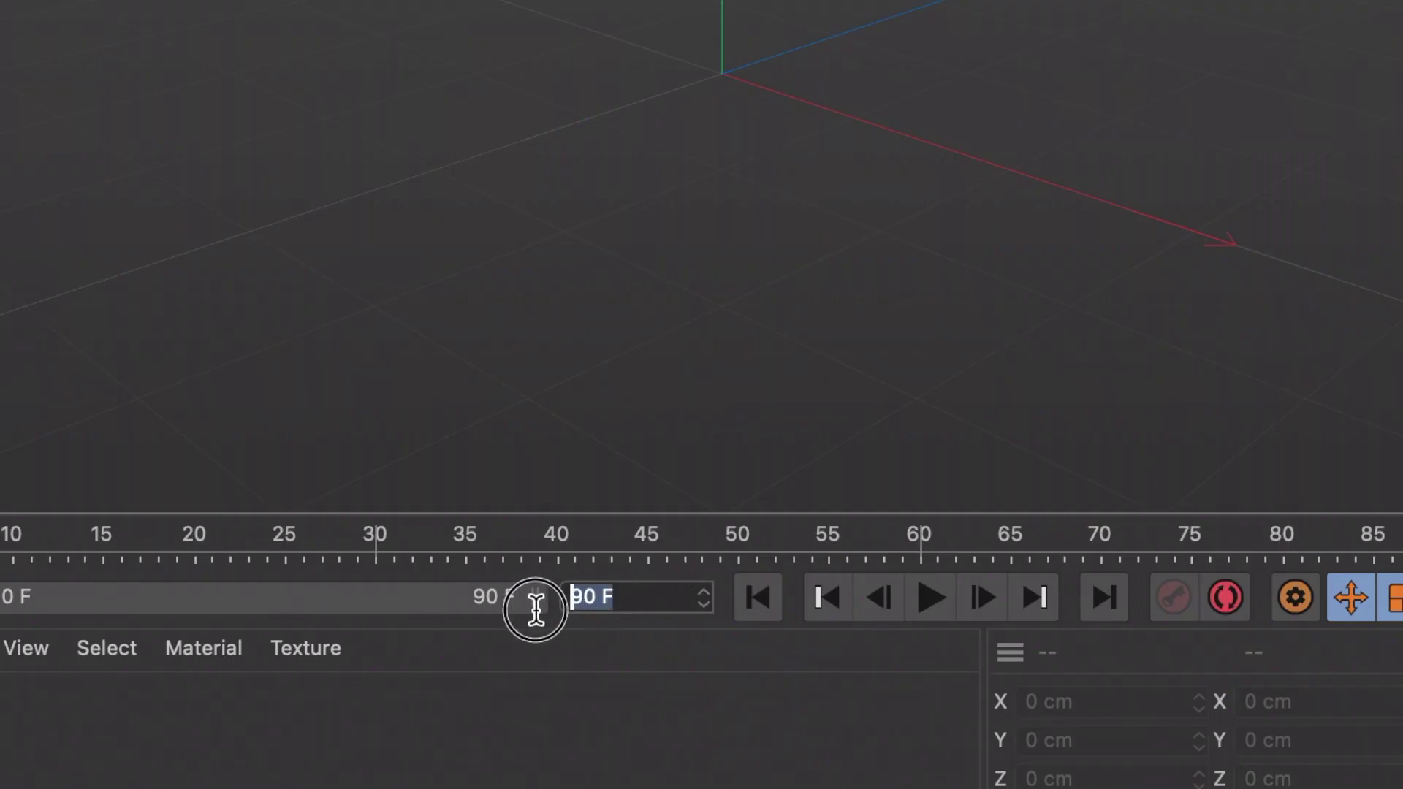
{"action": "key", "text": "BackSpace"}
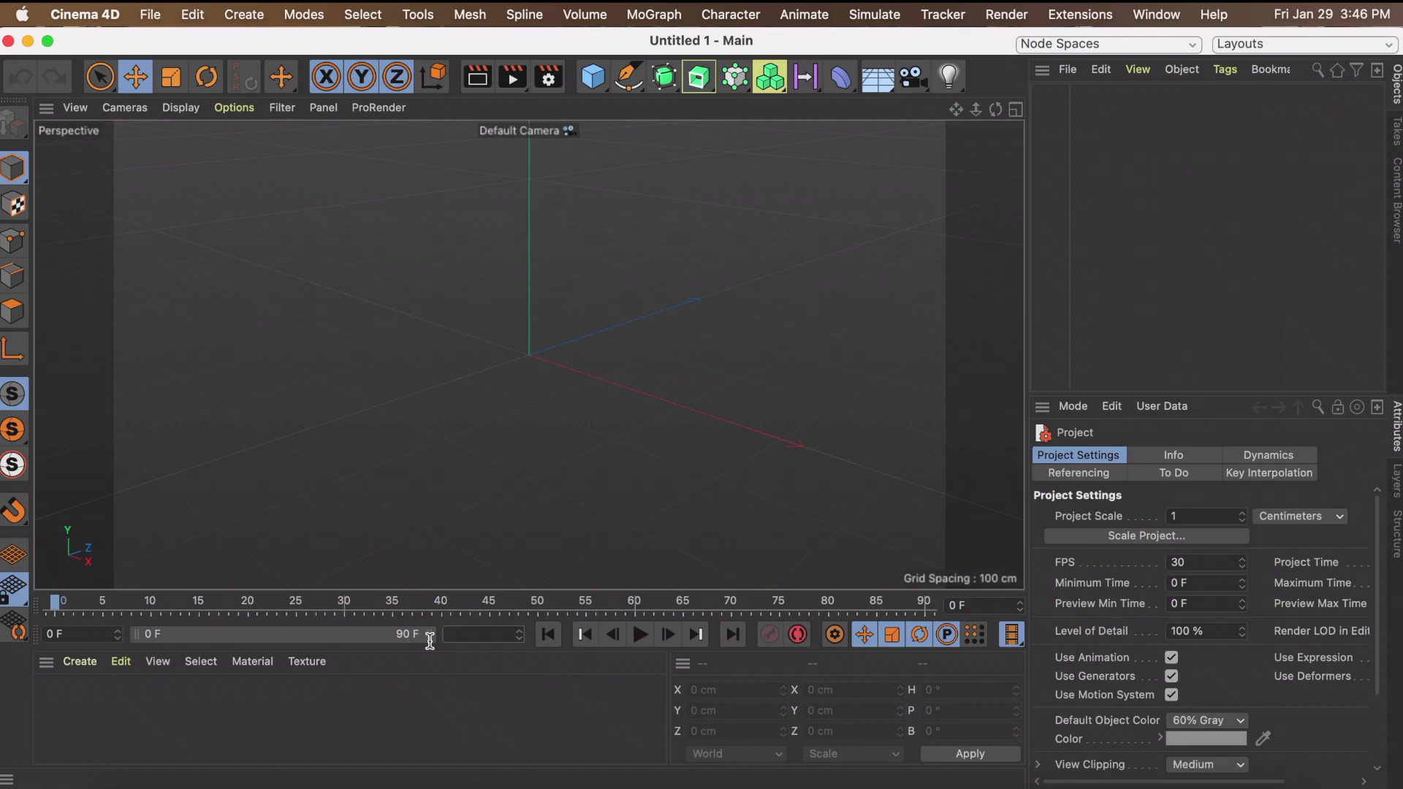
{"action": "type", "text": "29"}
{"action": "key", "text": "Return"}
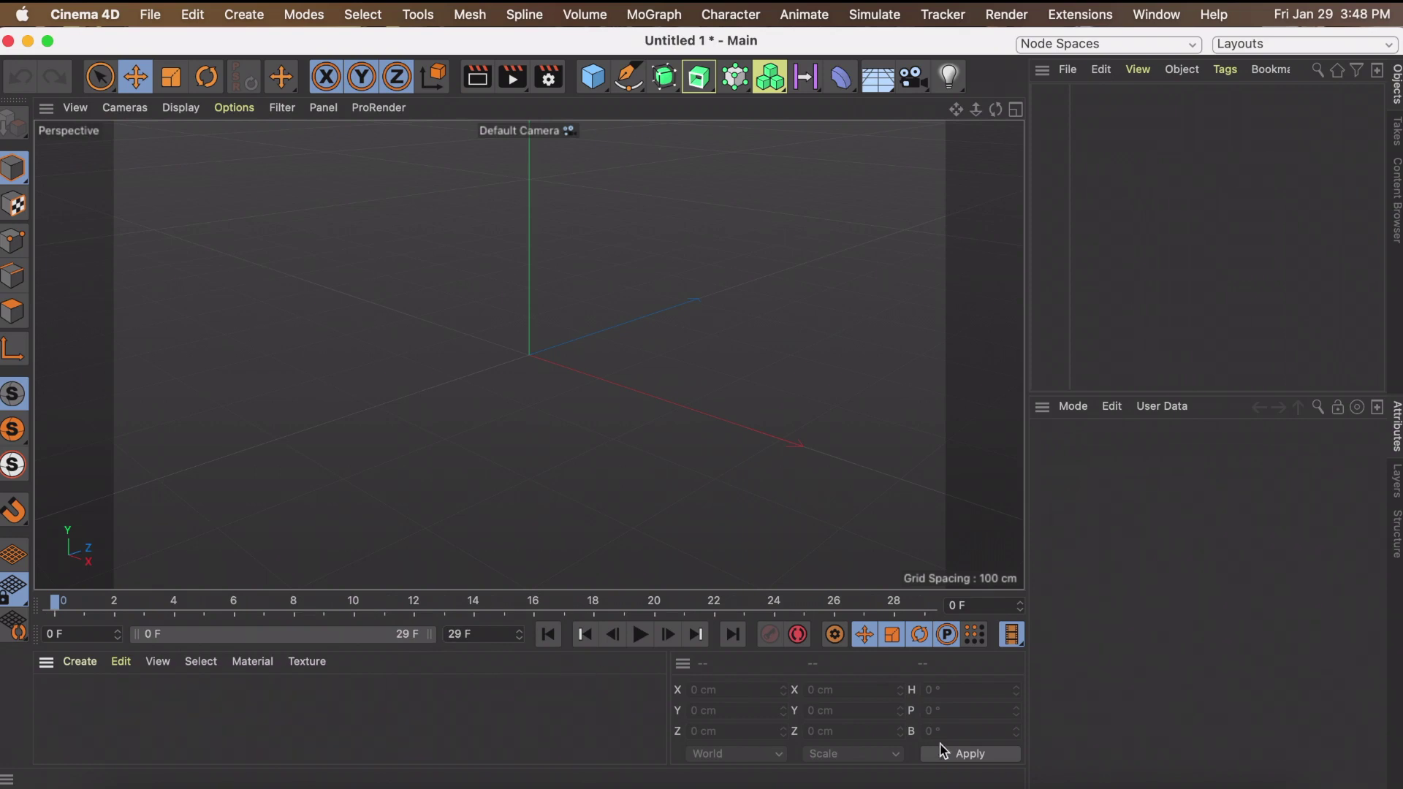
Open the render settings of the Cinema 4D project at the output options
{"action": "left_click", "coordinate": [940, 771]}
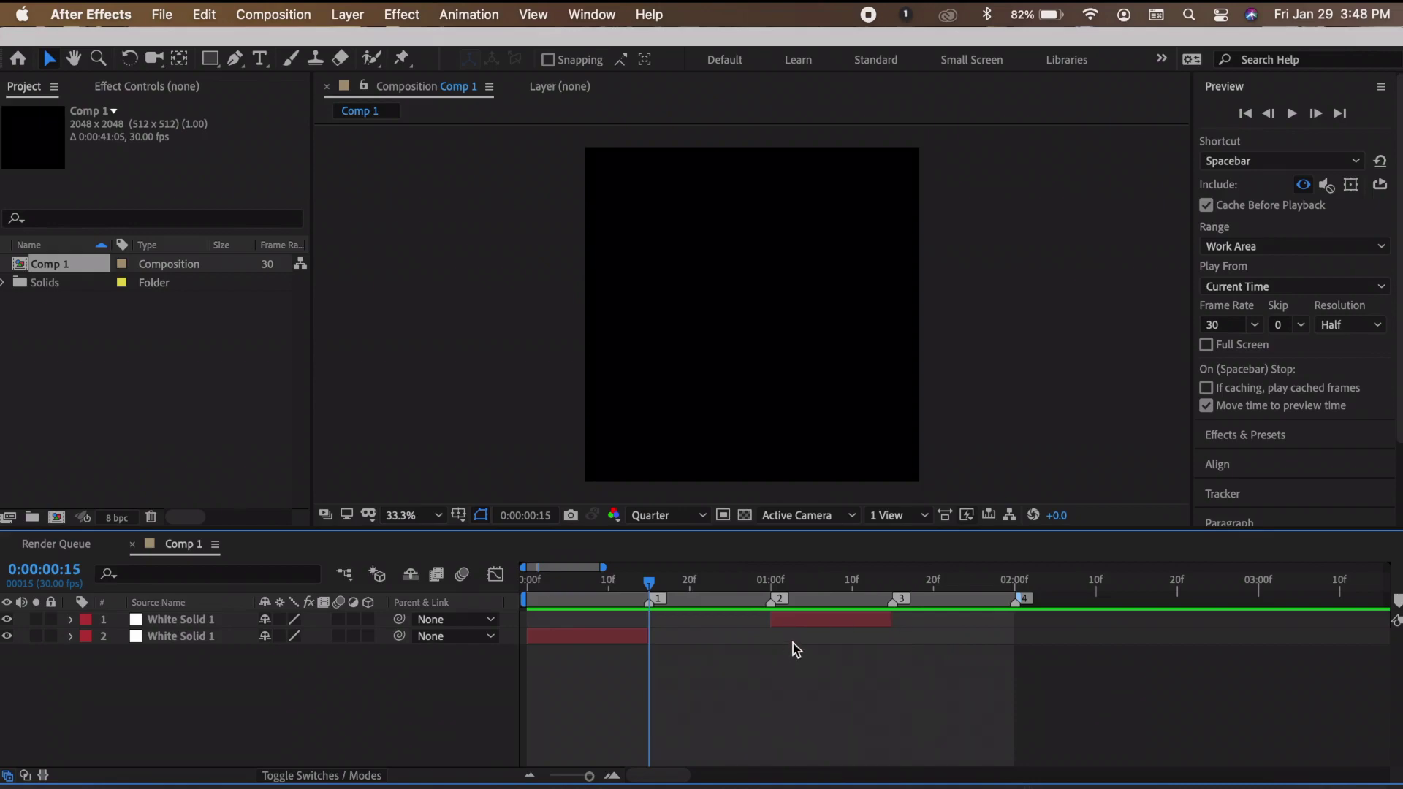
{"action": "key", "text": "super+Tab"}
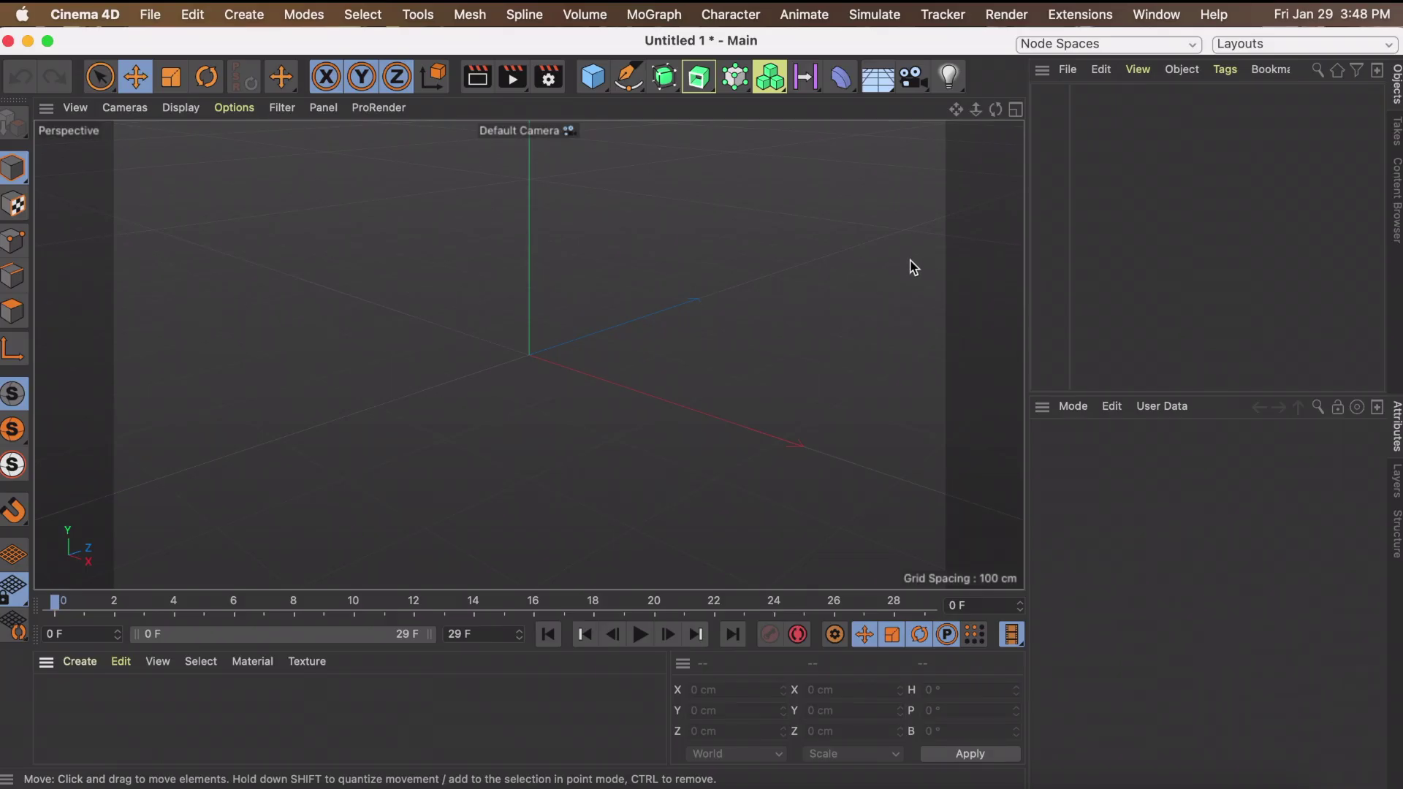
{"action": "left_click", "coordinate": [1006, 14]}
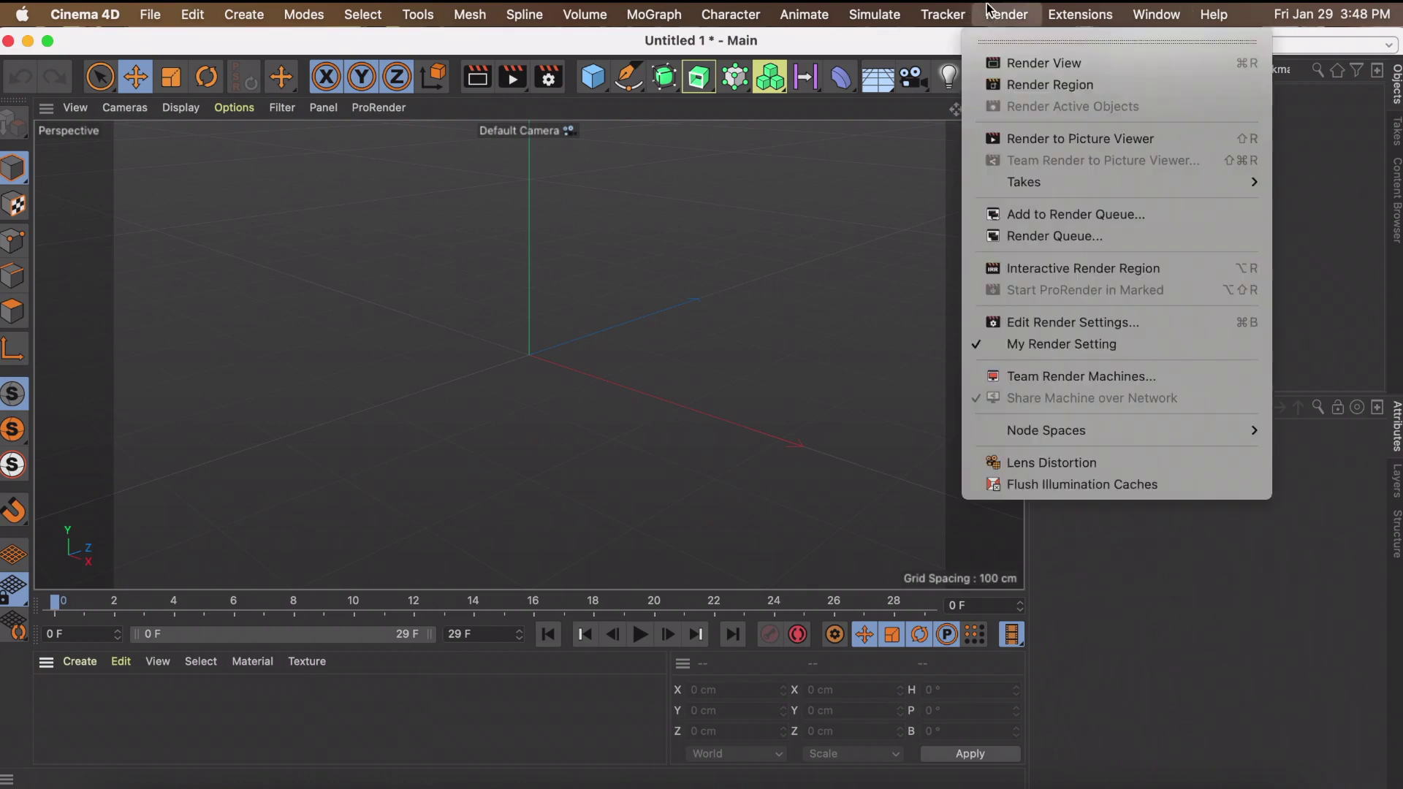
{"action": "left_click", "coordinate": [1074, 334]}
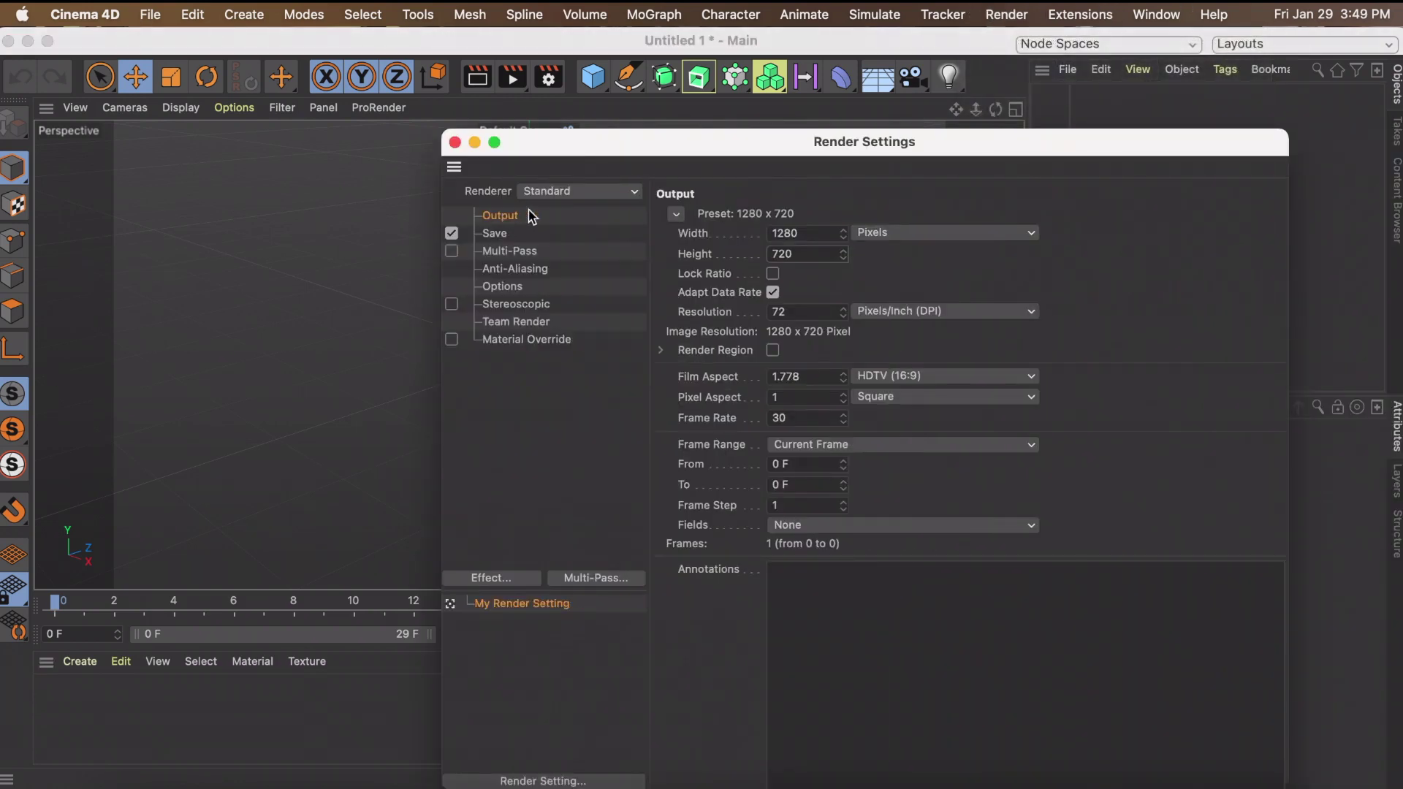
Look up the width and height of Comp 1 in the After Effects composition settings, leaving them unchanged
{"action": "left_click", "coordinate": [808, 232]}
{"action": "left_click", "coordinate": [823, 255]}
{"action": "left_click", "coordinate": [893, 293]}
{"action": "left_click", "coordinate": [907, 780]}
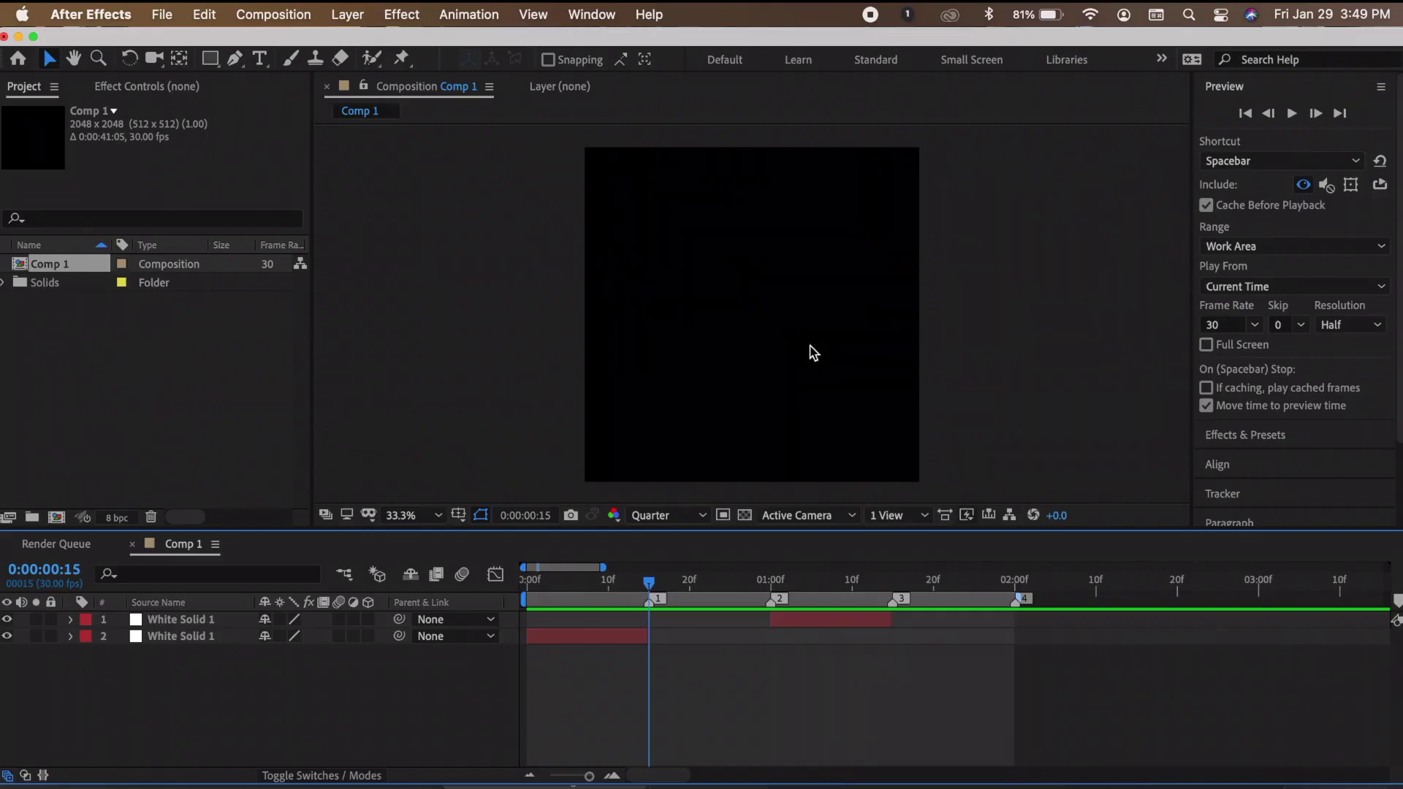
{"action": "left_click", "coordinate": [253, 9]}
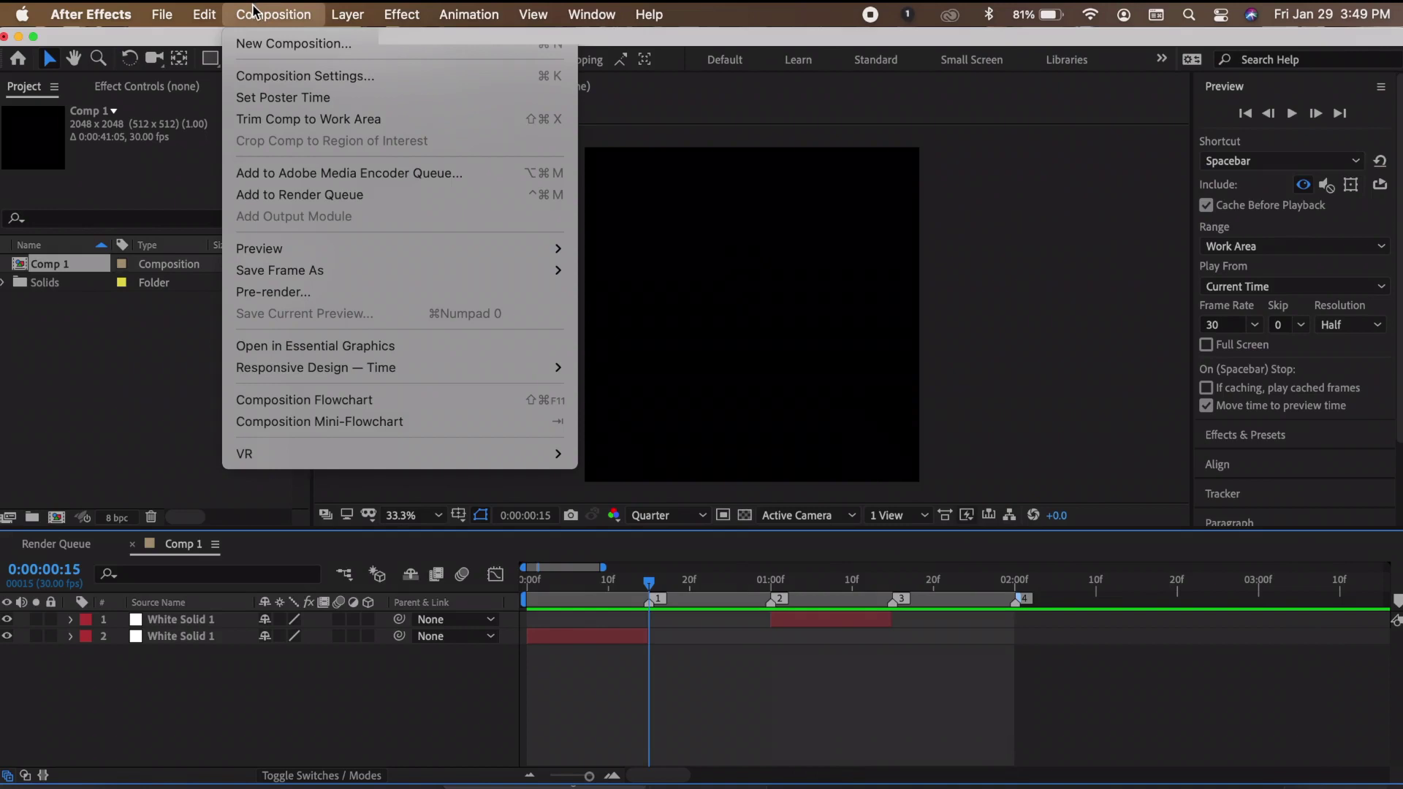
{"action": "left_click", "coordinate": [299, 76]}
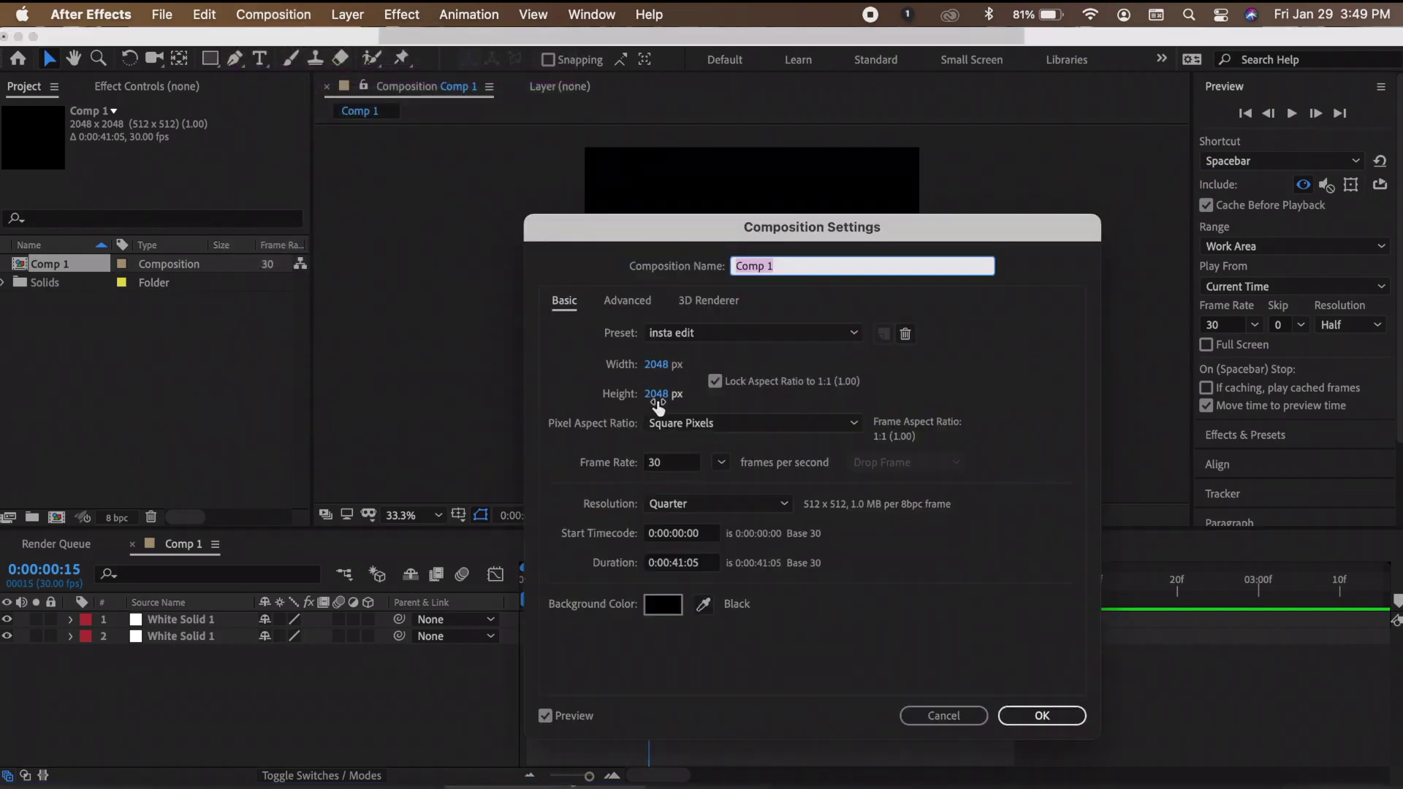
{"action": "left_click", "coordinate": [947, 722]}
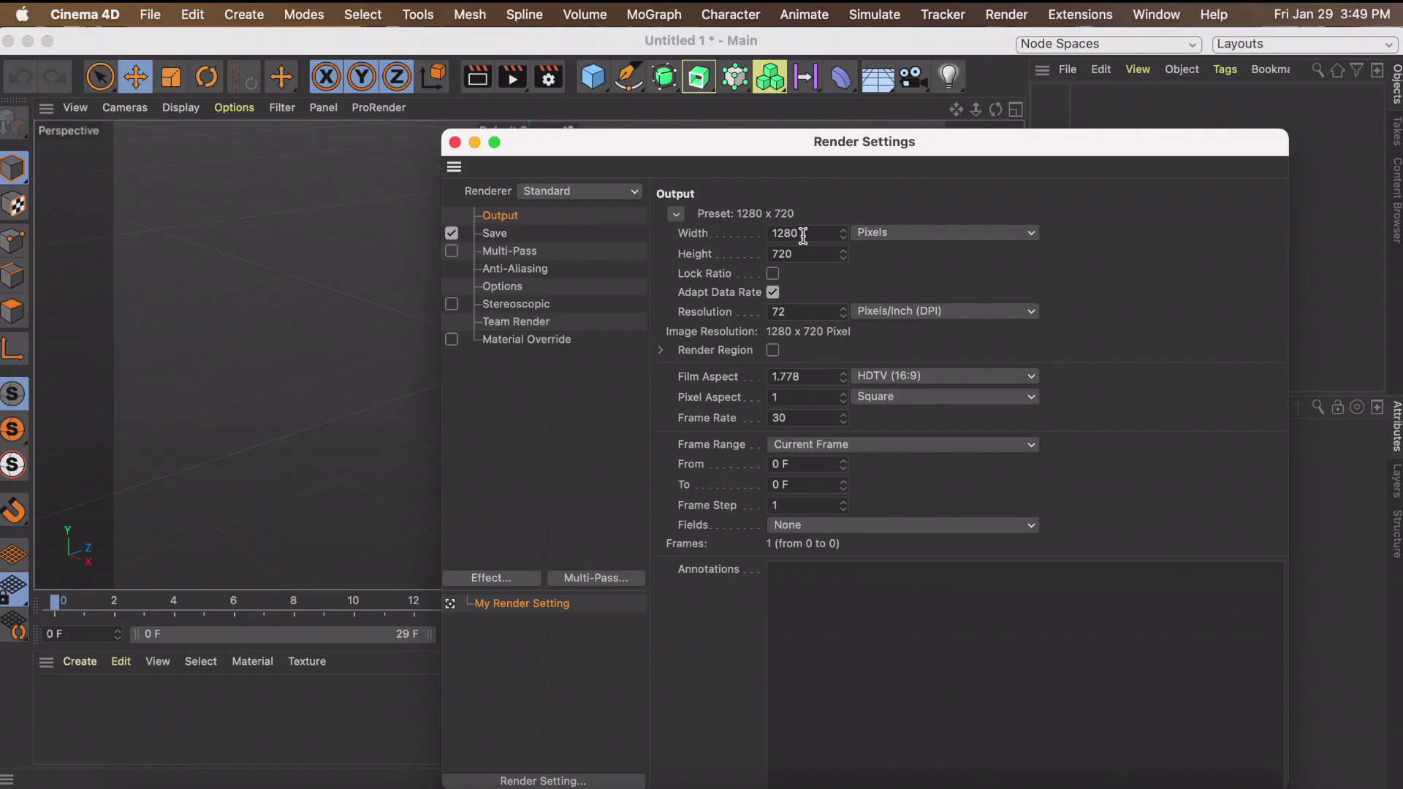
Set the Cinema 4D render output to a square 2048 x 2048 pixels, matching the After Effects composition
{"action": "double_click", "coordinate": [801, 233]}
{"action": "type", "text": "2048"}
{"action": "key", "text": "Tab"}
{"action": "type", "text": "1080"}
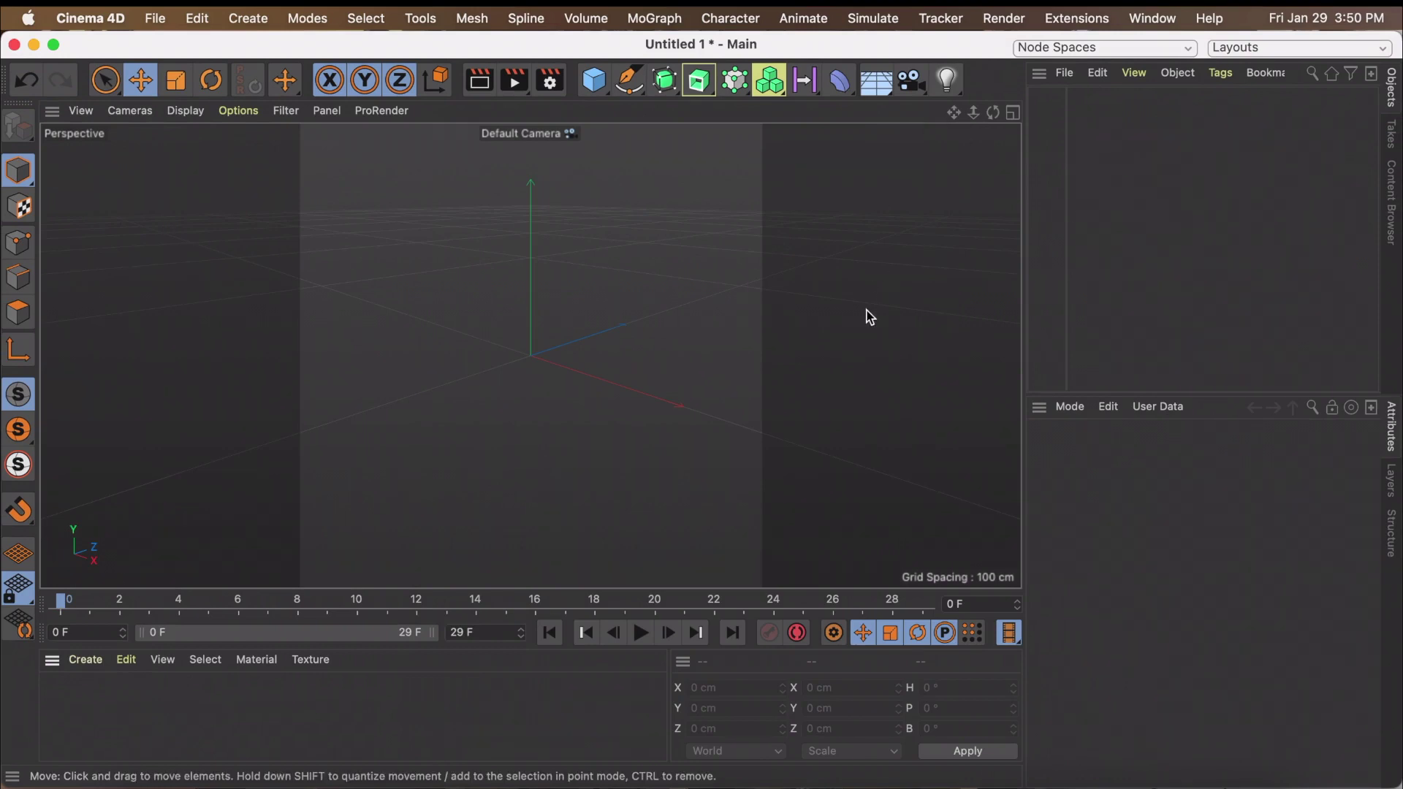
Add a cube primitive with its default 200 cm size at the scene origin
{"action": "scroll", "coordinate": [517, 351], "scroll_direction": "up", "scroll_amount": 5}
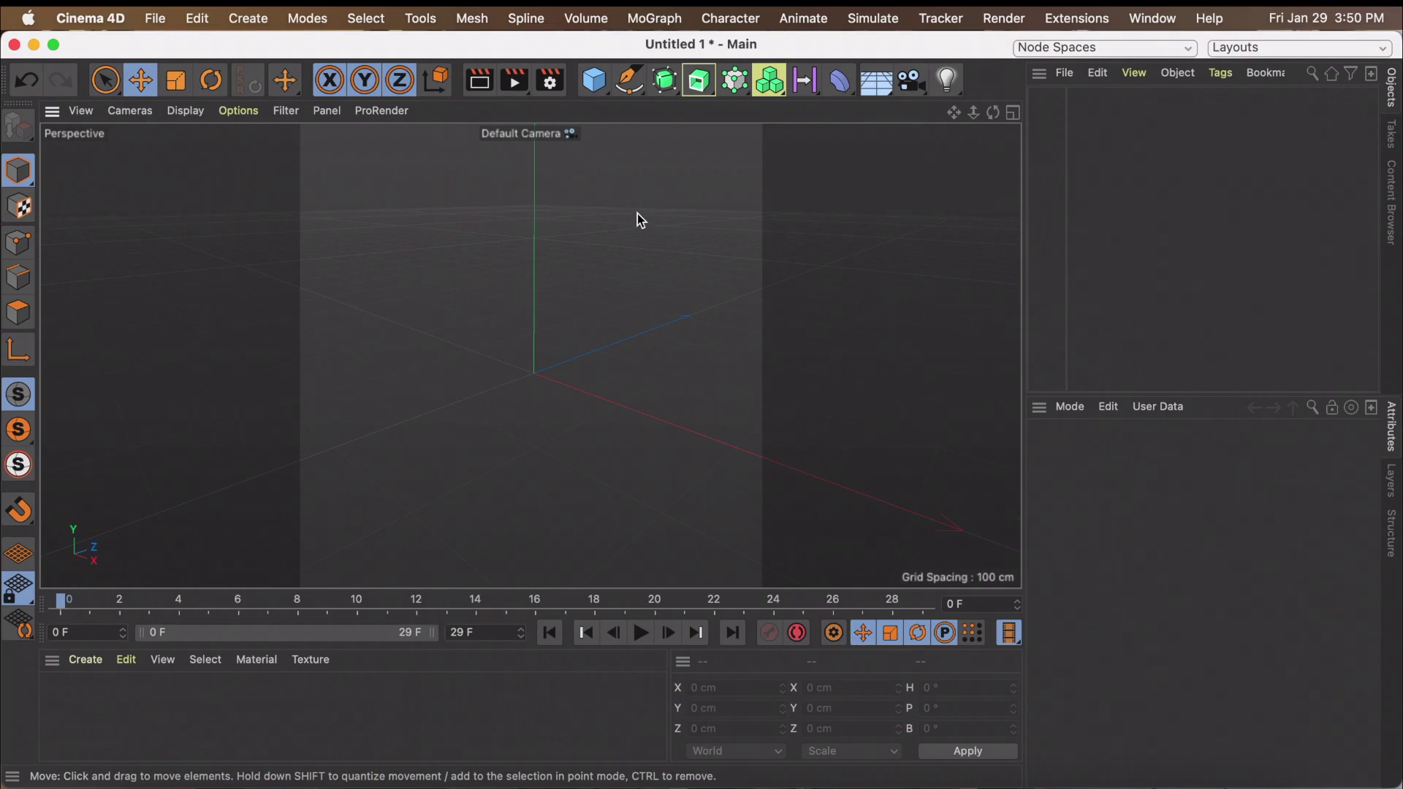
{"action": "left_click", "coordinate": [601, 89]}
{"action": "left_click", "coordinate": [601, 89]}
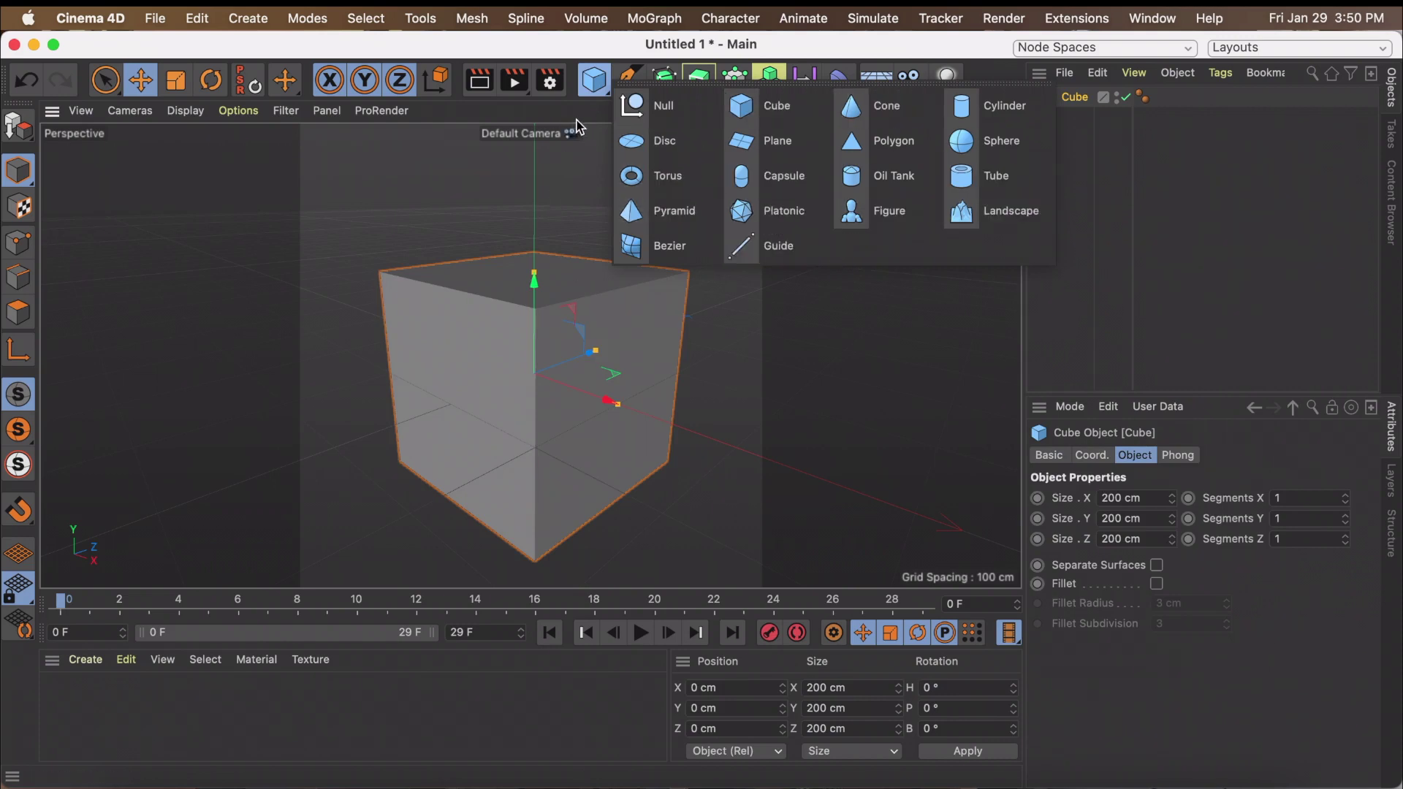
{"action": "left_click", "coordinate": [627, 78]}
{"action": "left_click", "coordinate": [665, 81]}
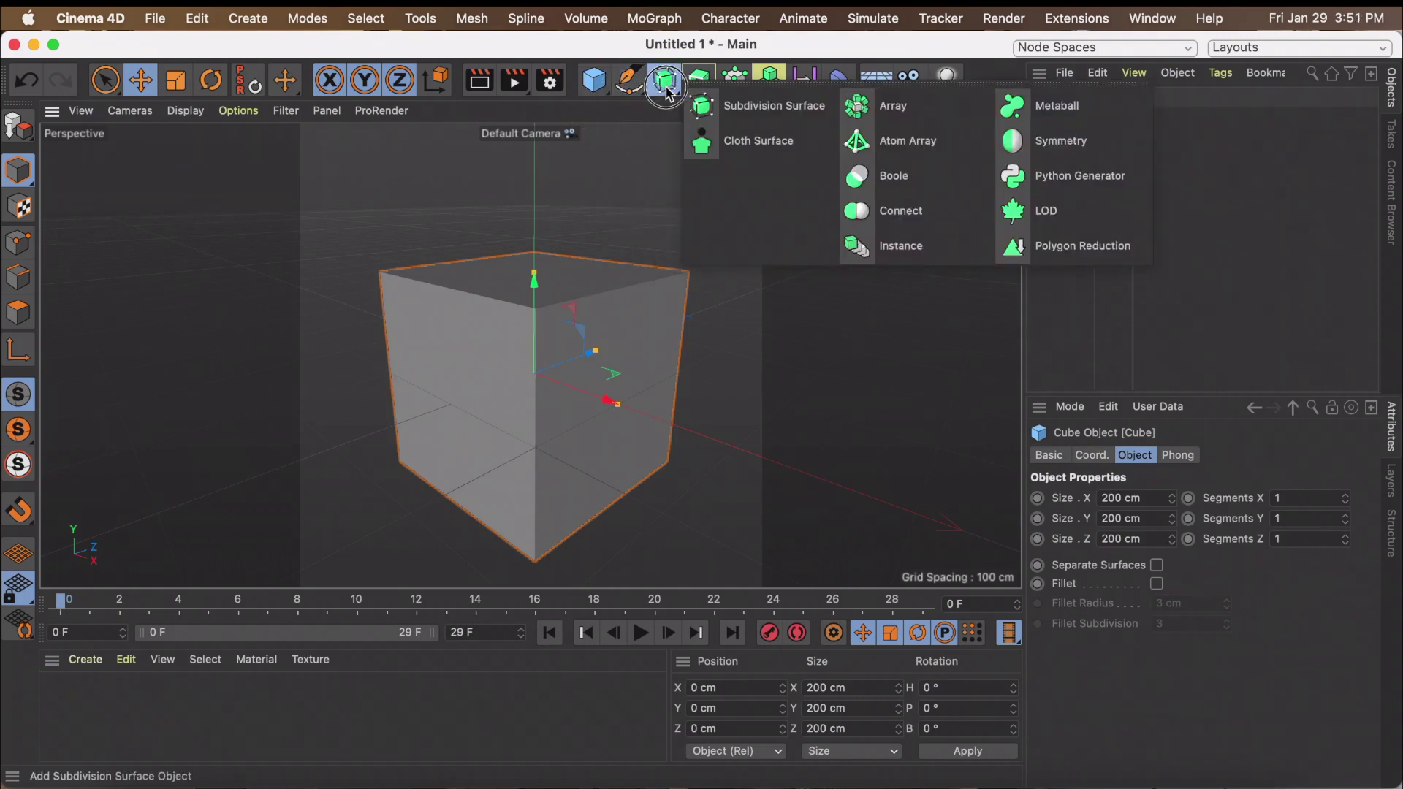
{"action": "left_click", "coordinate": [699, 81]}
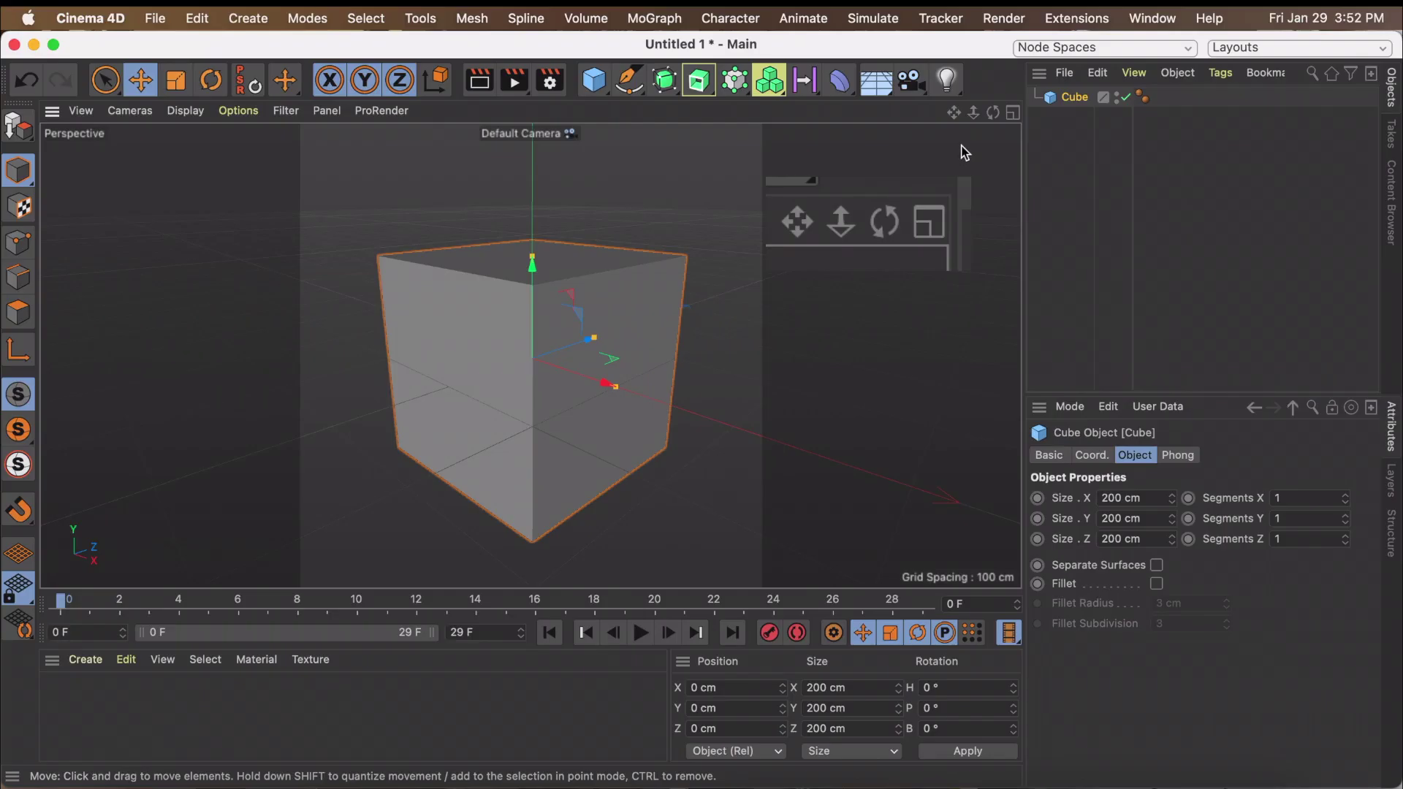
View the cube from other angles and in the four-view layout, ending back in the single perspective view
{"action": "mouse_move", "coordinate": [954, 114]}
{"action": "left_mouse_down"}
{"action": "mouse_move", "coordinate": [1031, 142]}
{"action": "mouse_move", "coordinate": [1030, 102]}
{"action": "mouse_move", "coordinate": [886, 98]}
{"action": "mouse_move", "coordinate": [1054, 106]}
{"action": "mouse_move", "coordinate": [906, 99]}
{"action": "mouse_move", "coordinate": [1038, 102]}
{"action": "mouse_move", "coordinate": [921, 107]}
{"action": "mouse_move", "coordinate": [1008, 115]}
{"action": "mouse_move", "coordinate": [936, 112]}
{"action": "mouse_move", "coordinate": [930, 124]}
{"action": "left_mouse_up"}
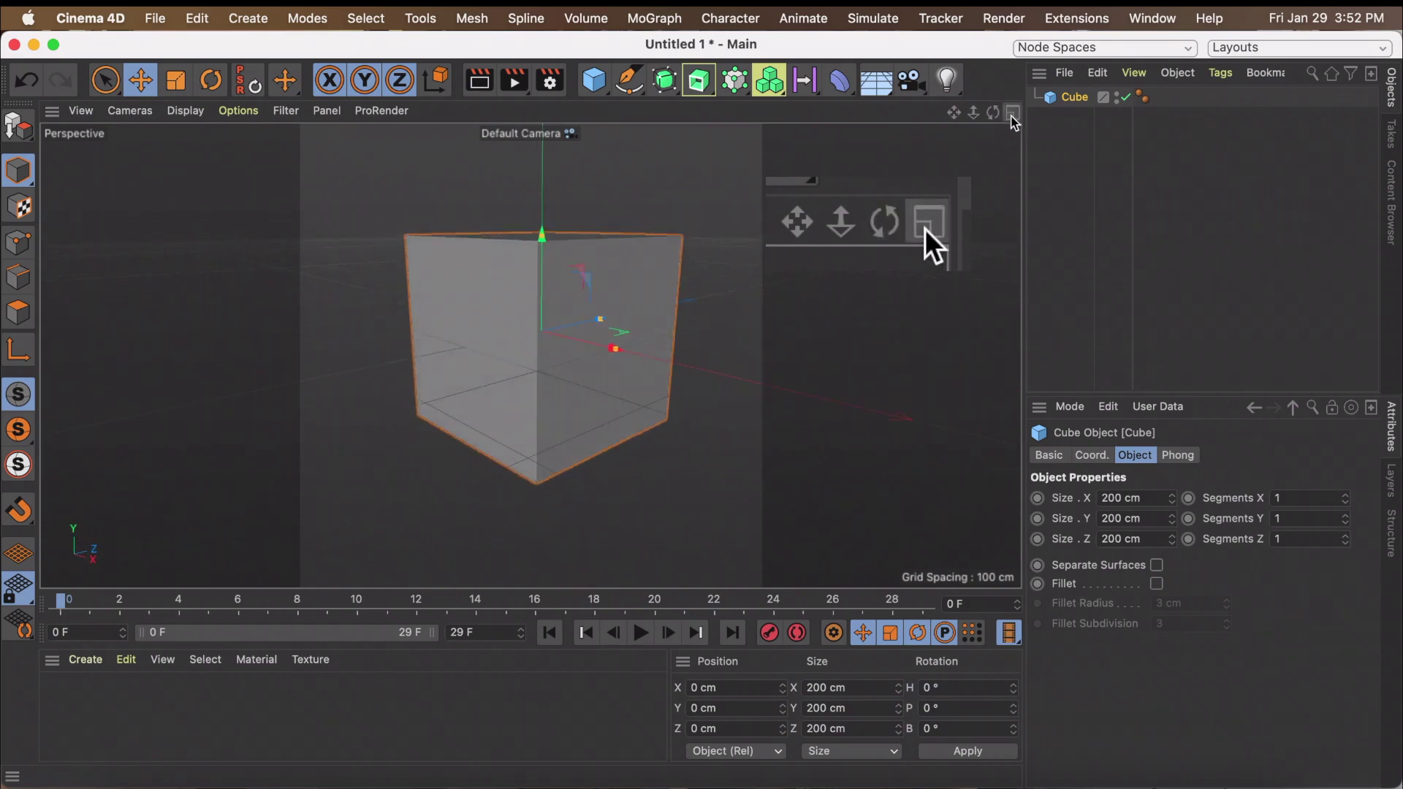
{"action": "middle_click", "coordinate": [932, 138]}
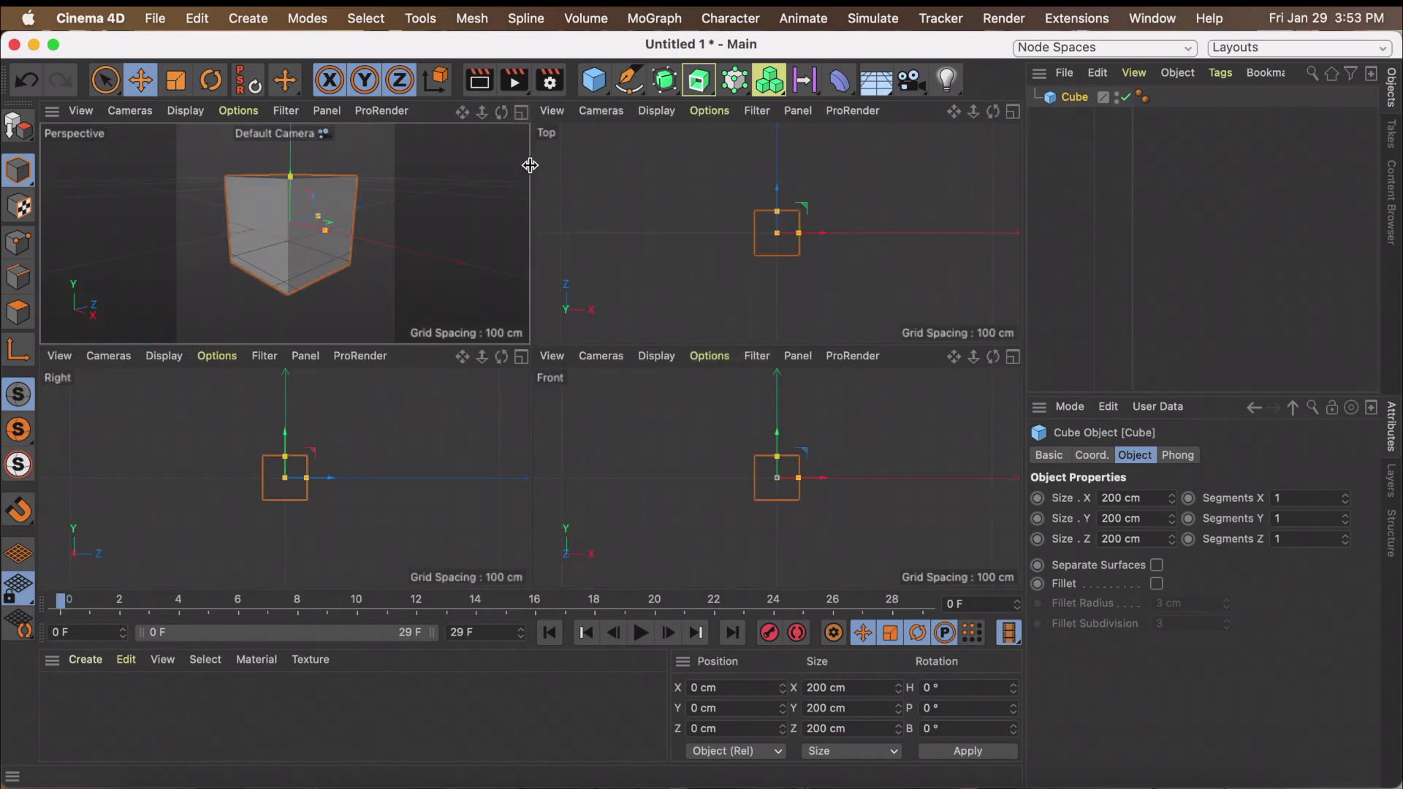
{"action": "left_click", "coordinate": [522, 113]}
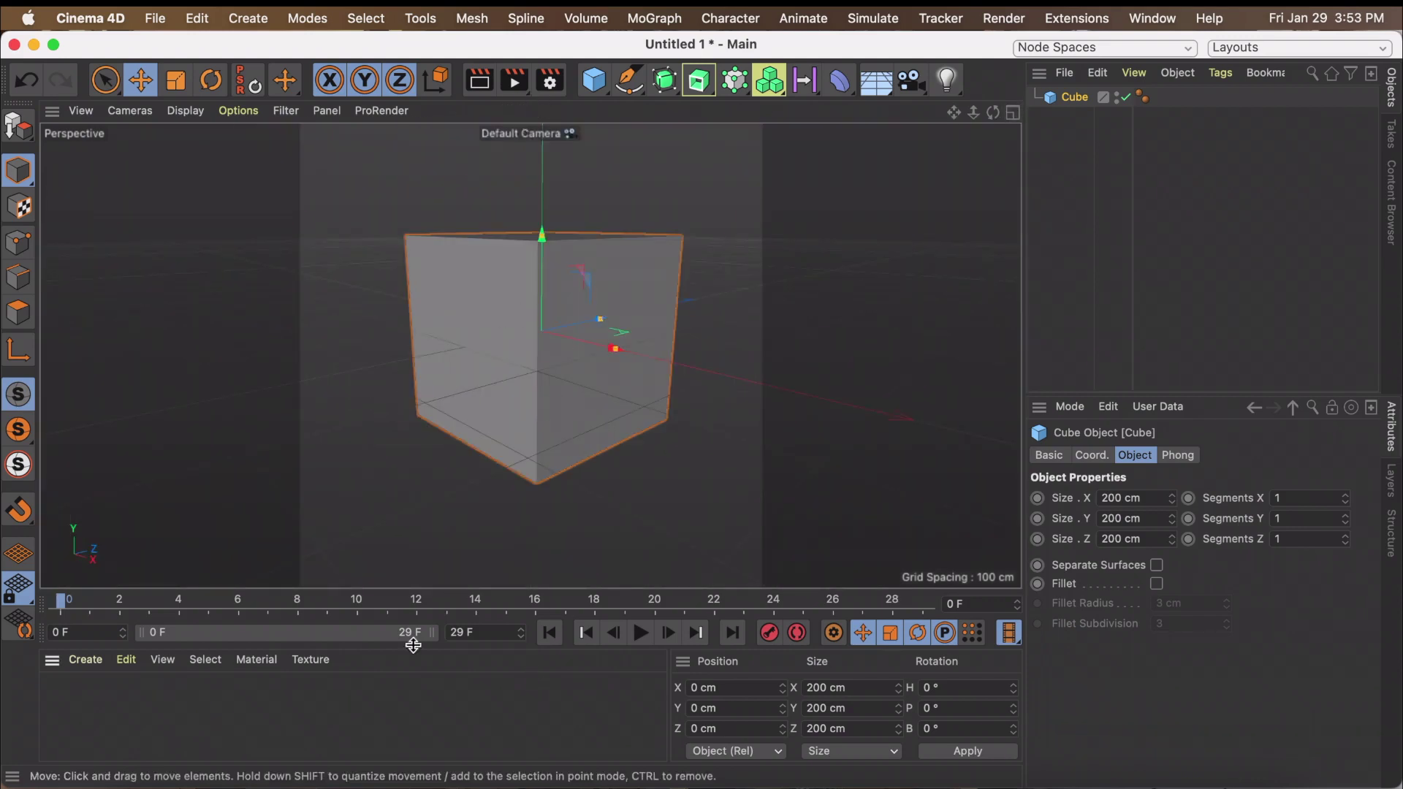
Create a new default material and open it in the Material Editor
{"action": "left_click", "coordinate": [91, 660]}
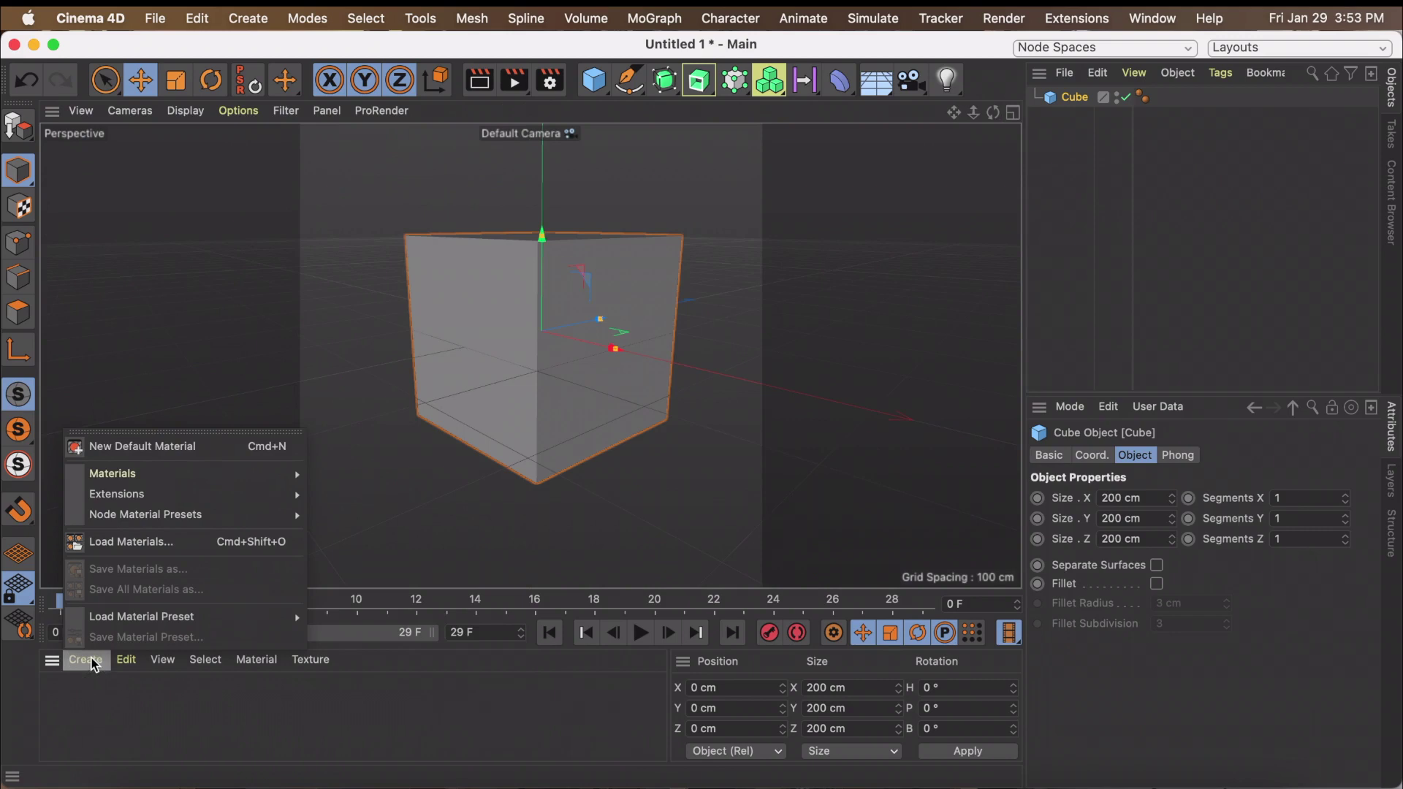
{"action": "left_click", "coordinate": [168, 451]}
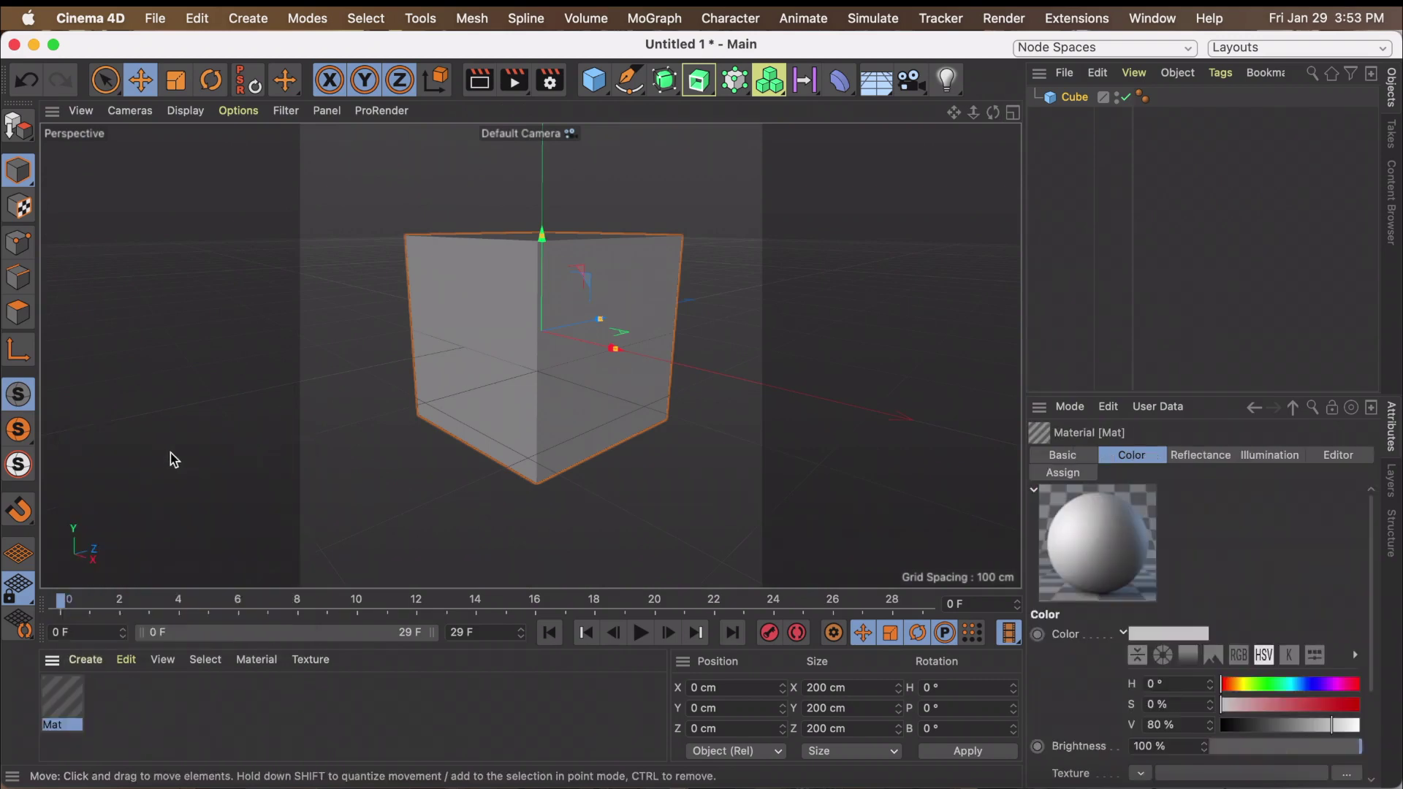
{"action": "double_click", "coordinate": [76, 700]}
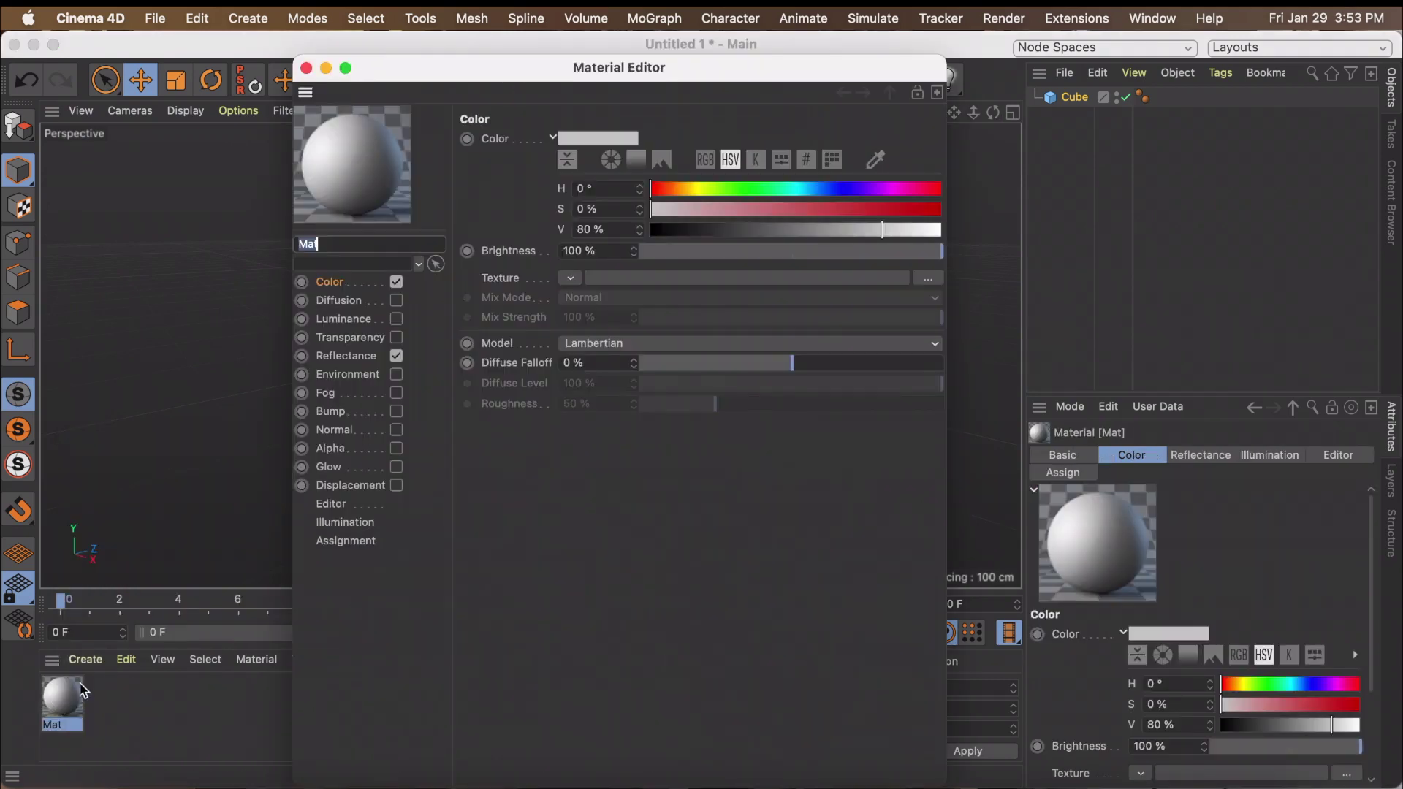
Load a picture from the jimin folder as the texture of the material's Color channel
{"action": "left_click", "coordinate": [342, 286]}
{"action": "left_click", "coordinate": [673, 283]}
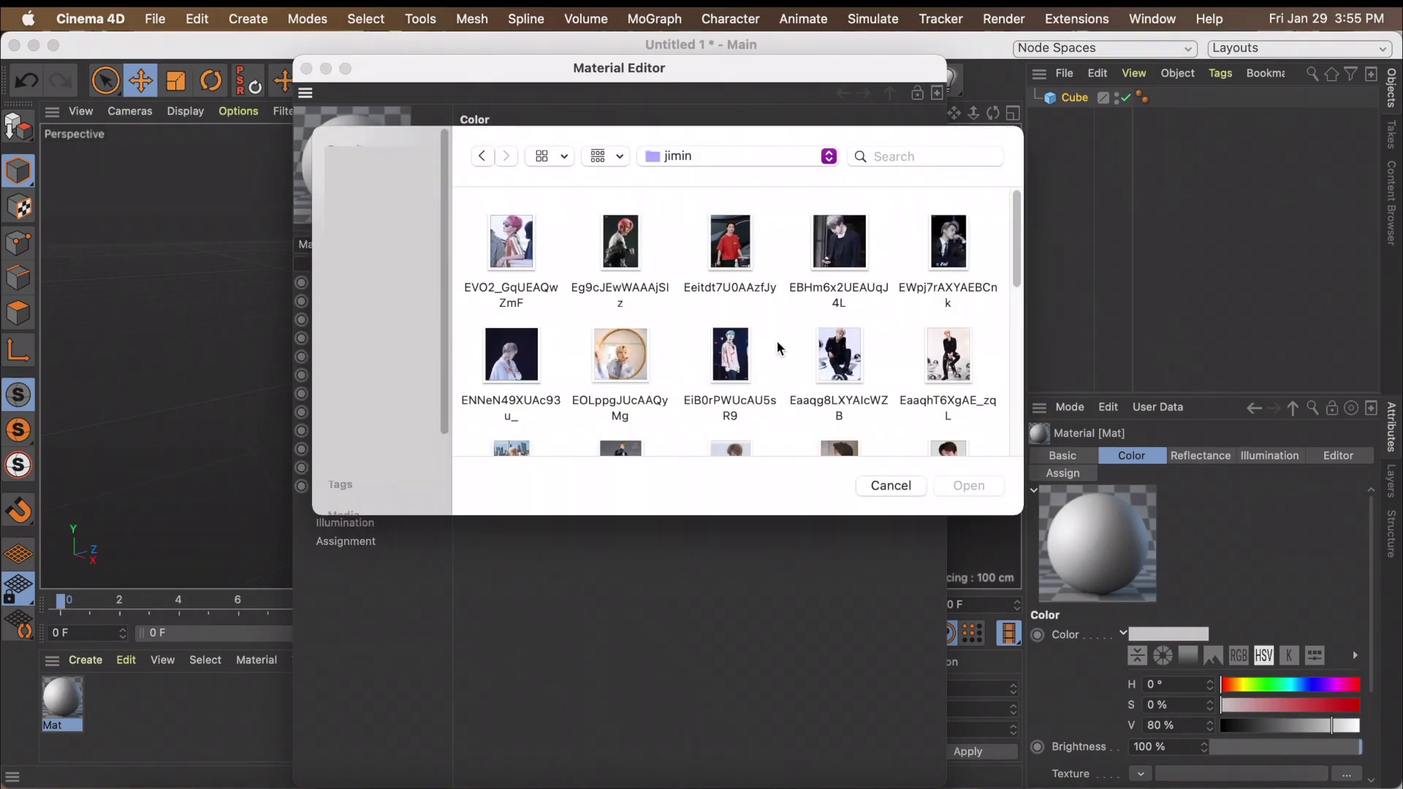
{"action": "scroll", "coordinate": [778, 340], "scroll_direction": "down", "scroll_amount": 5}
{"action": "double_click", "coordinate": [778, 340]}
Turn off the material's Reflectance channel, leaving its brightness at 100 %
{"action": "left_click", "coordinate": [369, 357]}
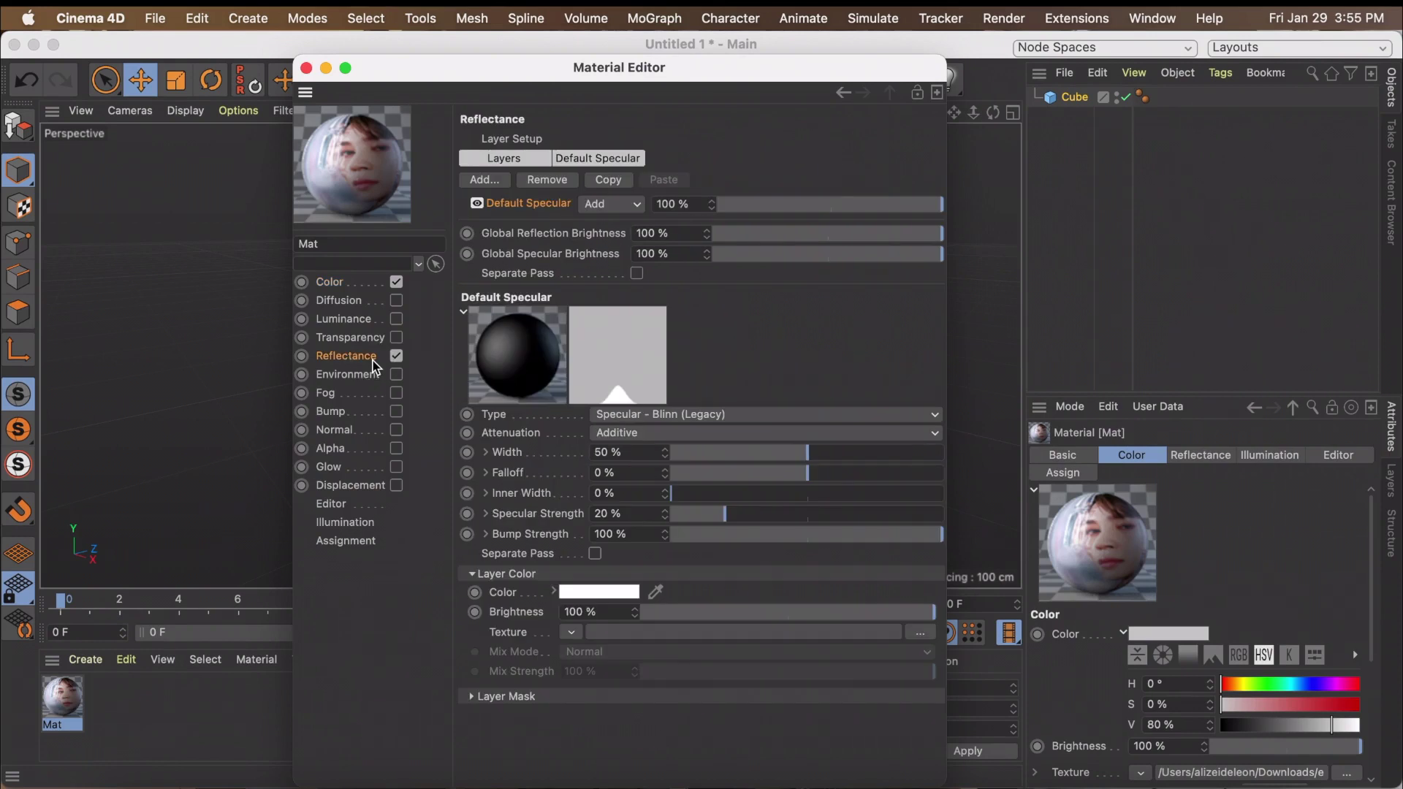
{"action": "left_click_drag", "start_coordinate": [877, 234], "coordinate": [808, 238]}
{"action": "key", "text": "super+z"}
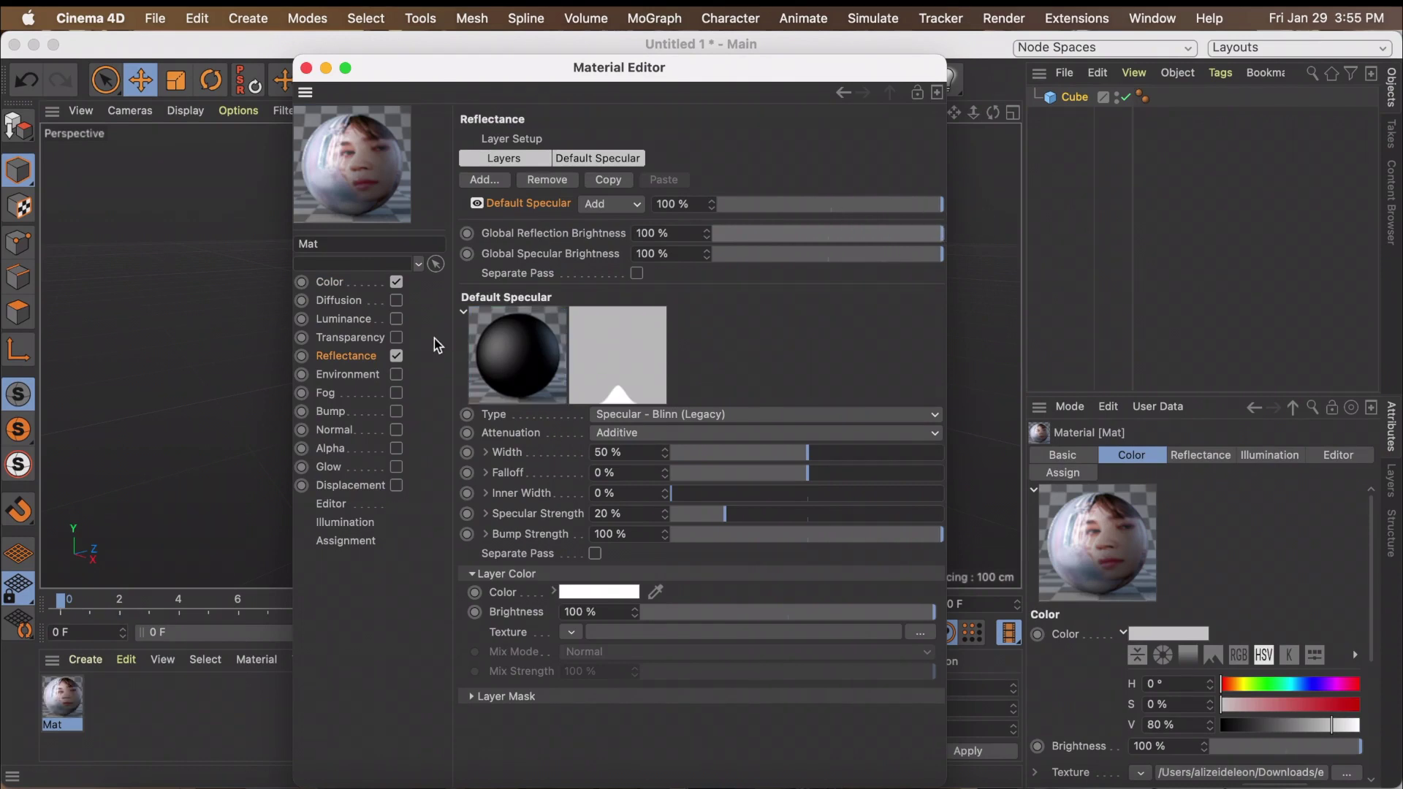
{"action": "left_click", "coordinate": [397, 356]}
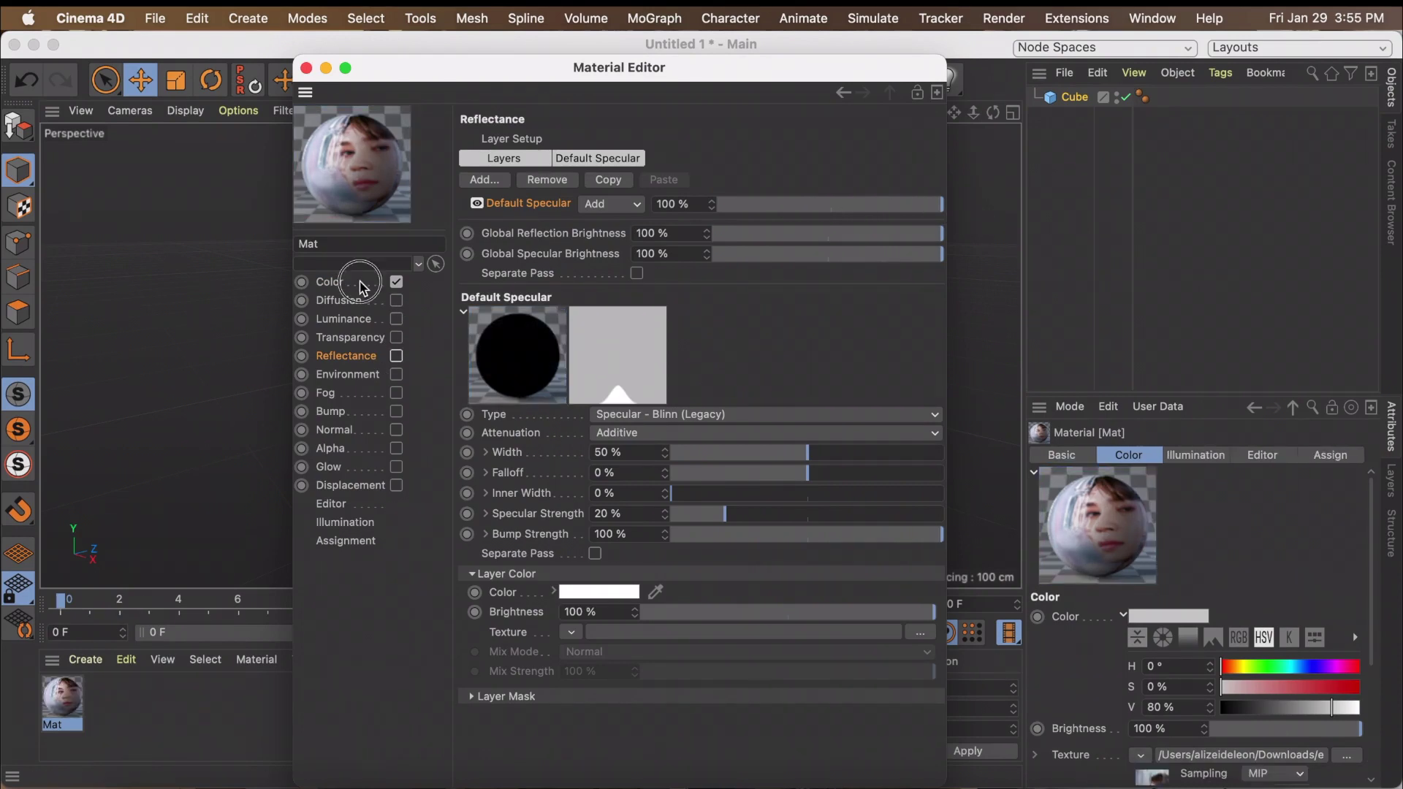
Return to the material's Color channel, close the Material Editor and apply the material to the cube
{"action": "left_click", "coordinate": [364, 283]}
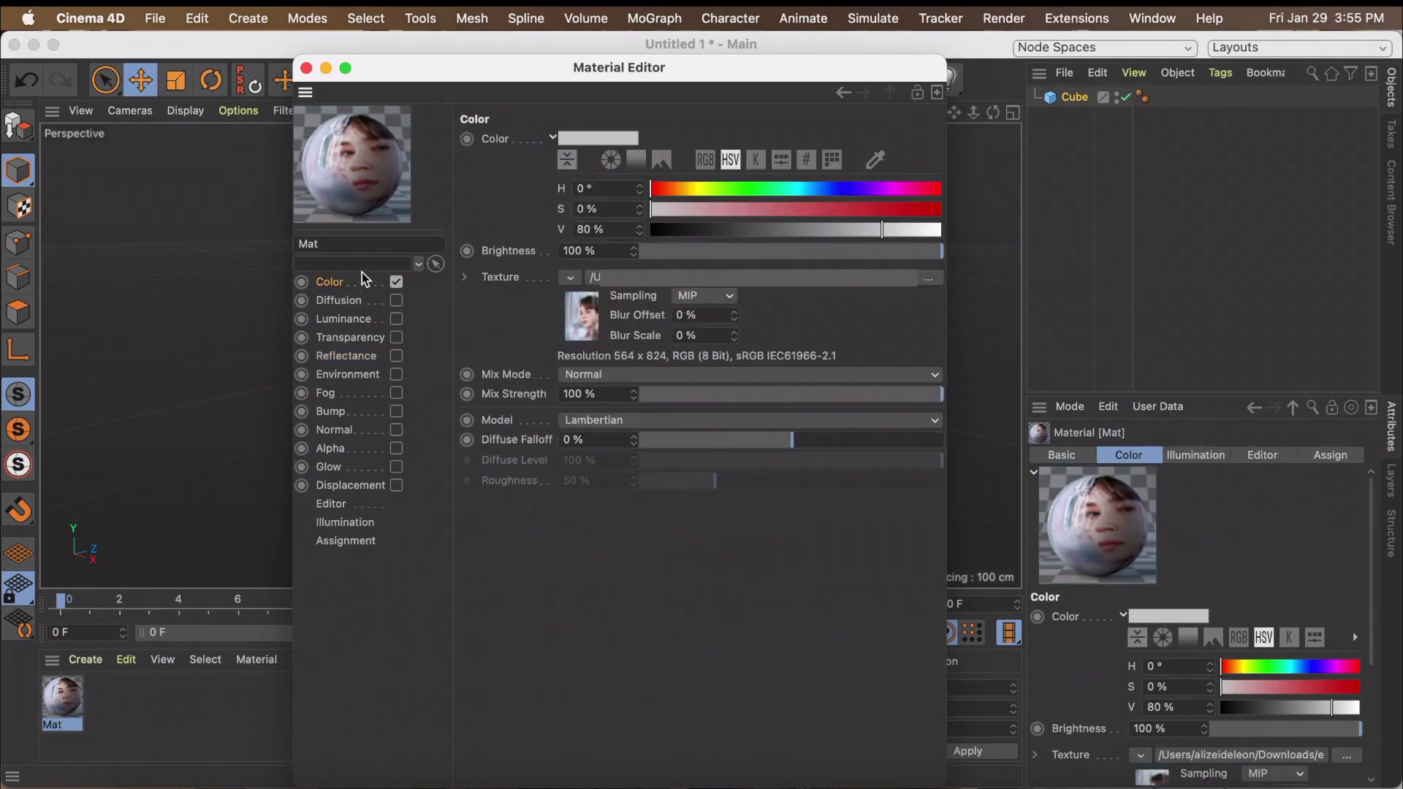
{"action": "left_click", "coordinate": [307, 67]}
{"action": "left_click_drag", "start_coordinate": [65, 701], "coordinate": [531, 337]}
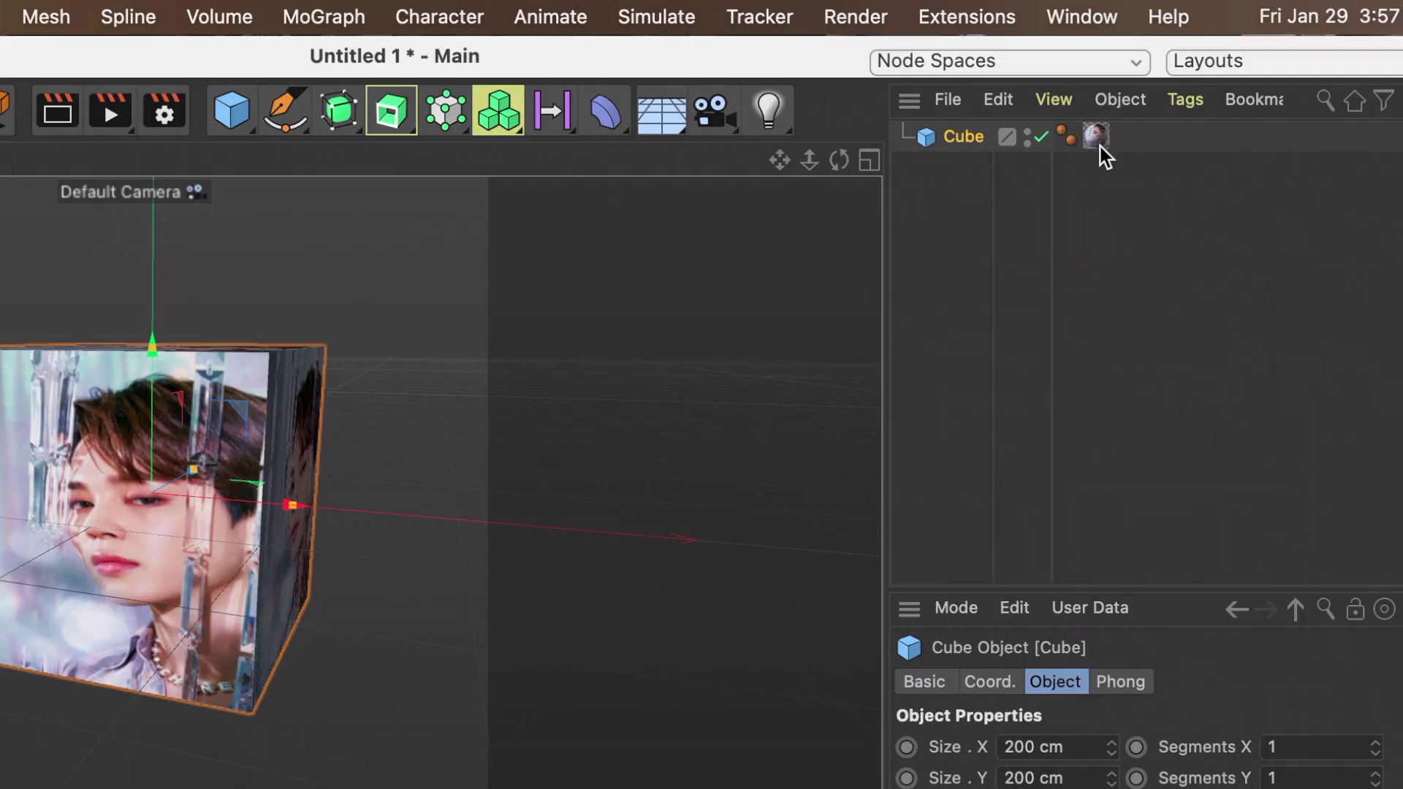
Fit the picture on the cube's faces by setting the material tag's Length V to 145 % and Offset V to -14 %
{"action": "left_click", "coordinate": [1096, 136]}
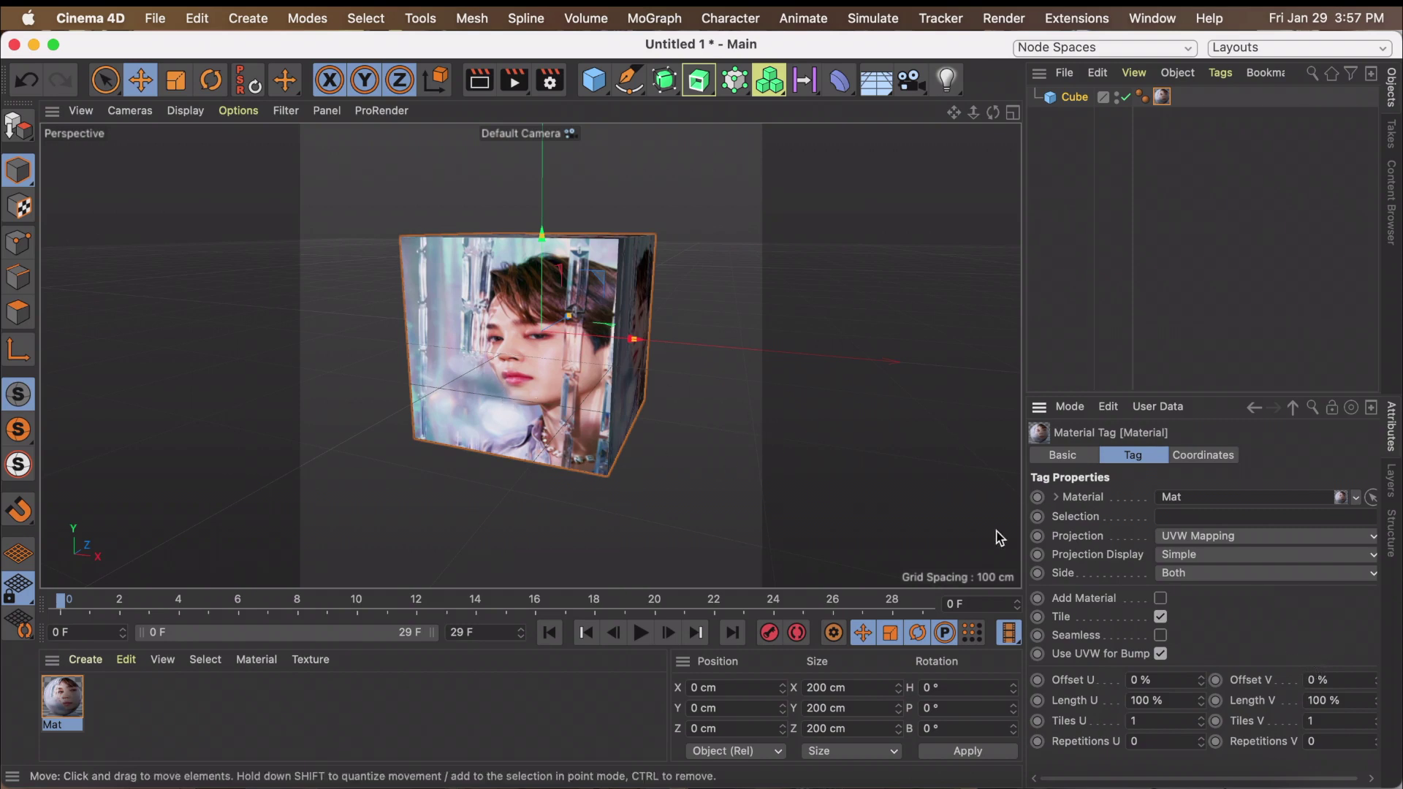
{"action": "left_click", "coordinate": [1201, 679]}
{"action": "left_click", "coordinate": [1201, 687]}
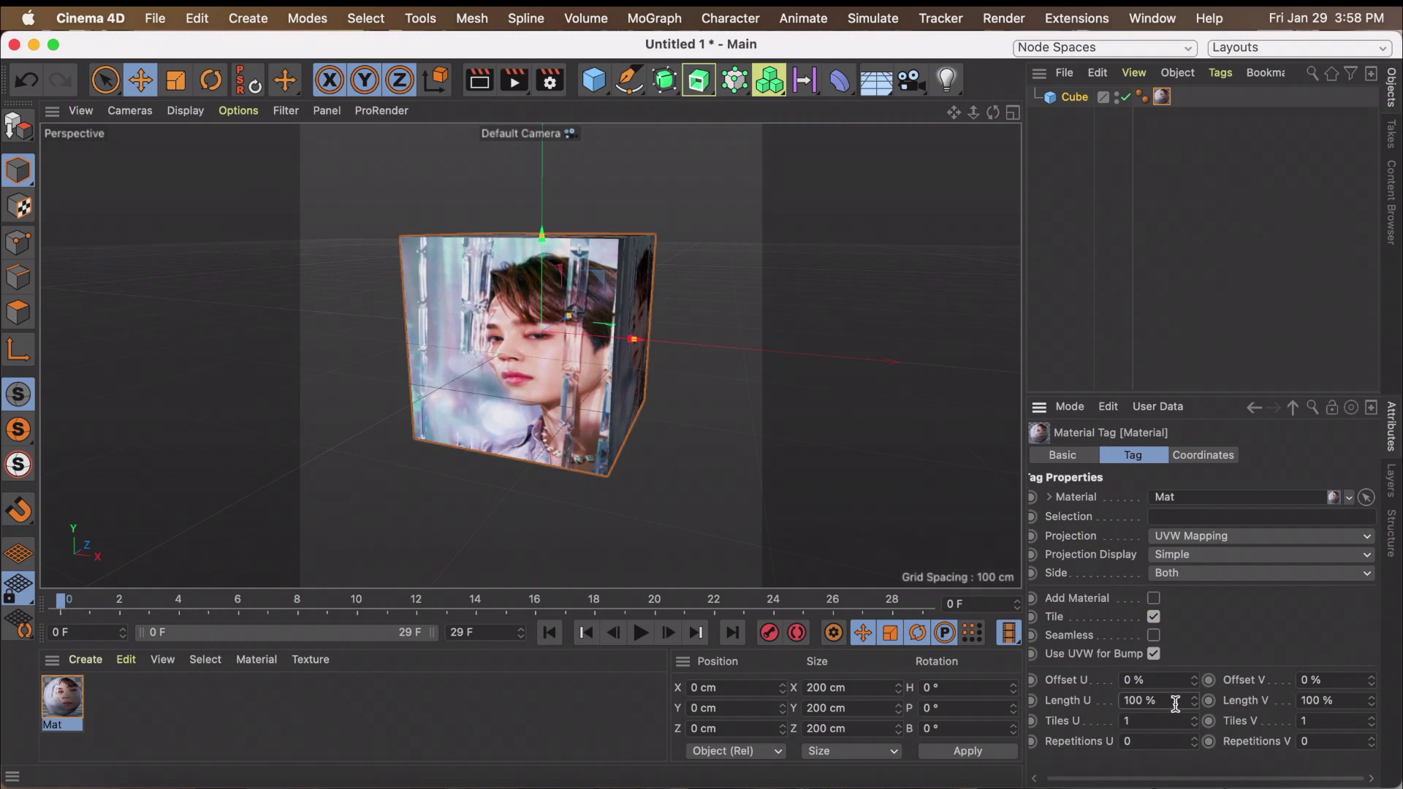
{"action": "left_click_drag", "start_coordinate": [1194, 706], "coordinate": [1195, 709]}
{"action": "key", "text": "super+z"}
{"action": "left_click_drag", "start_coordinate": [1372, 706], "coordinate": [1371, 704]}
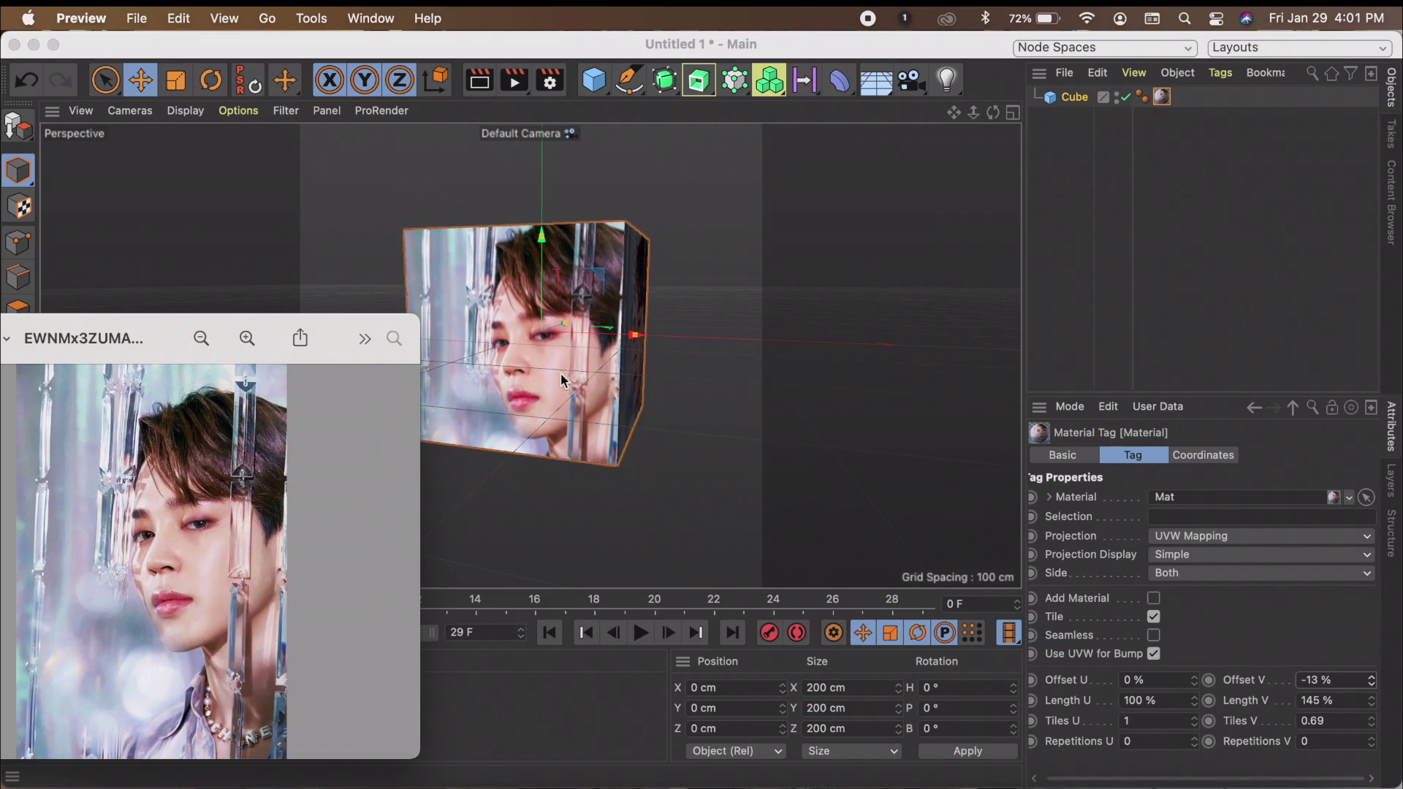
{"action": "left_click", "coordinate": [1219, 199]}
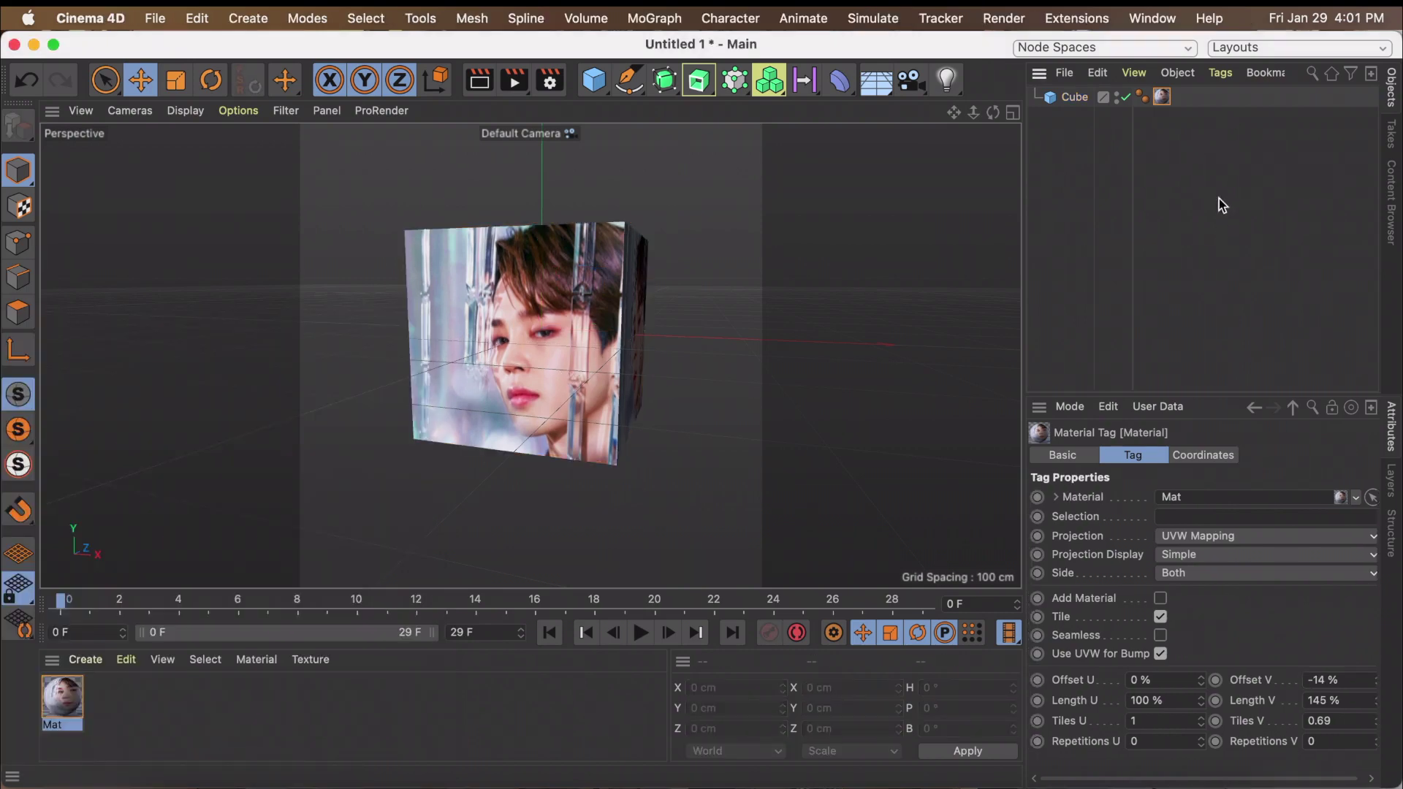
Enable Fillet on the cube with a radius of 5 cm and a subdivision of 5
{"action": "left_click", "coordinate": [1079, 97]}
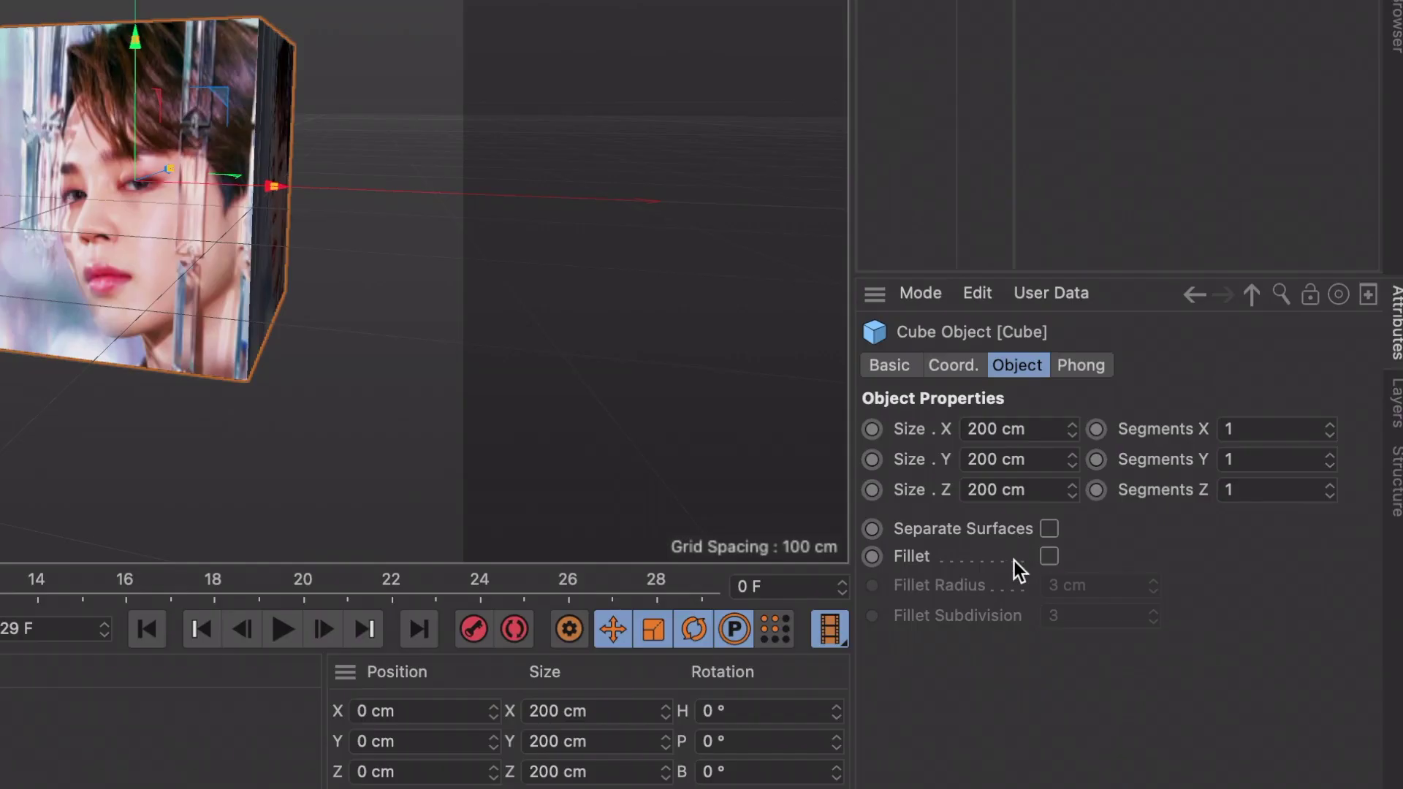
{"action": "left_click", "coordinate": [1049, 557]}
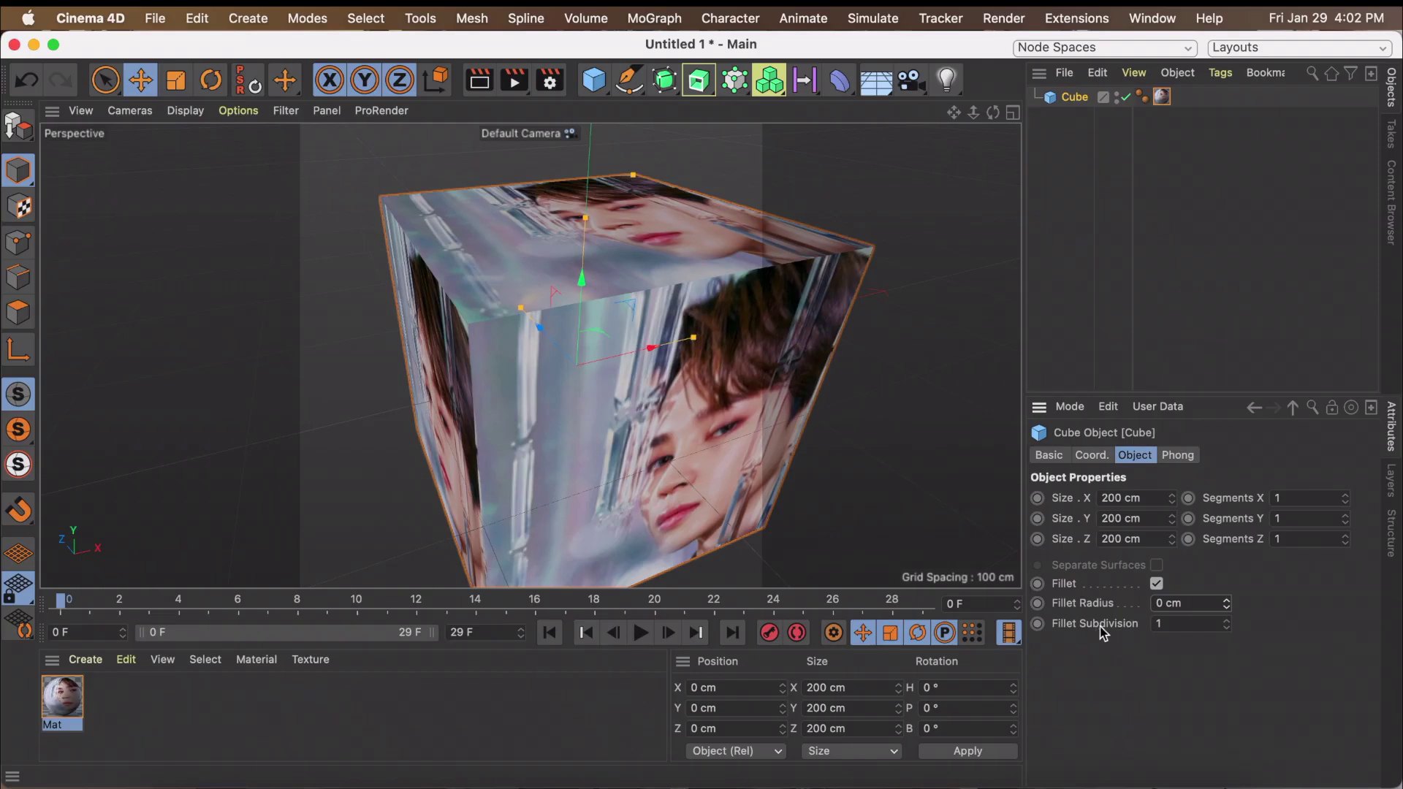
{"action": "left_click_drag", "start_coordinate": [1233, 627], "coordinate": [1107, 614]}
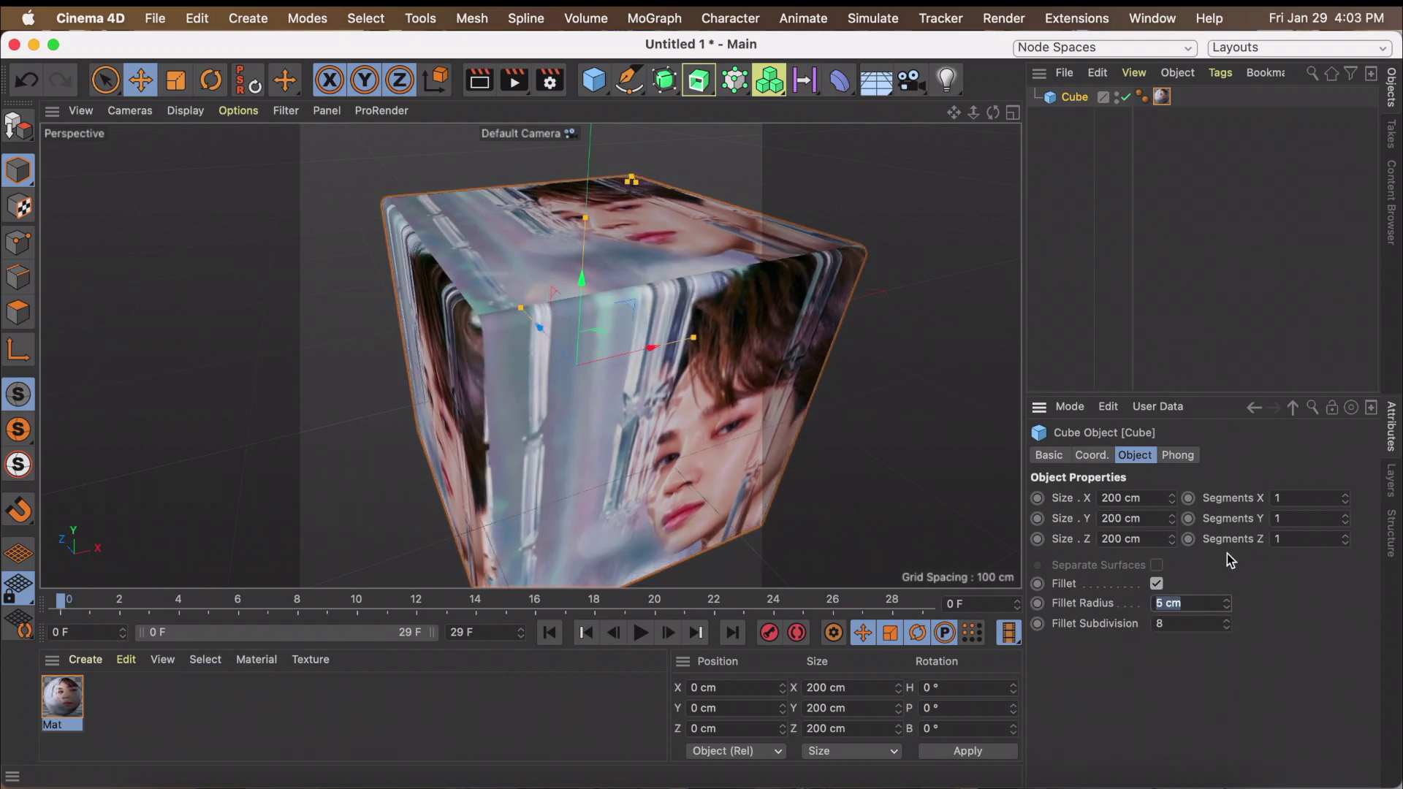
{"action": "left_click_drag", "start_coordinate": [1229, 604], "coordinate": [1229, 635]}
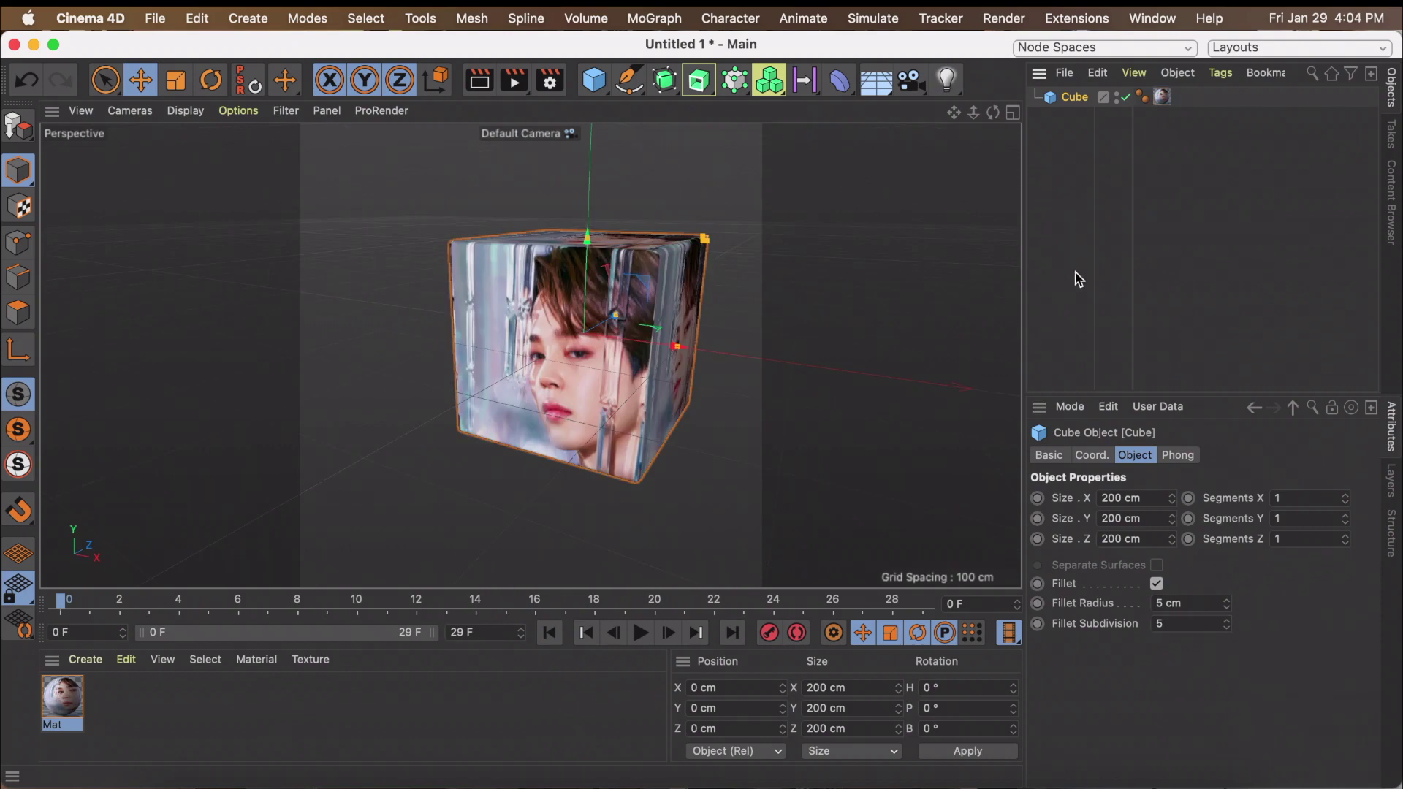
Scale the whole cube down uniformly to about 170 cm per side
{"action": "left_click_drag", "start_coordinate": [1171, 499], "coordinate": [1176, 492]}
{"action": "key", "text": "t"}
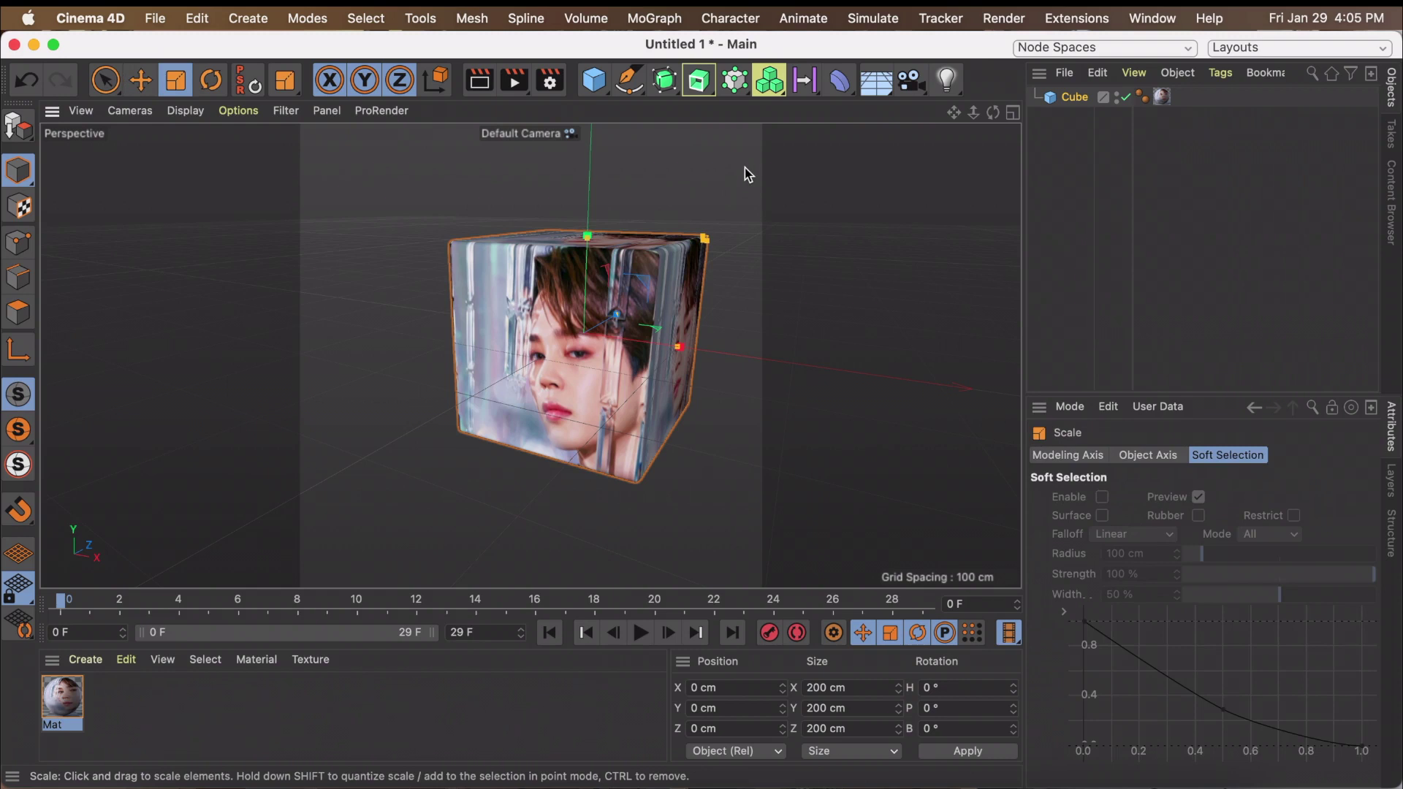
{"action": "left_click_drag", "start_coordinate": [744, 168], "coordinate": [826, 205]}
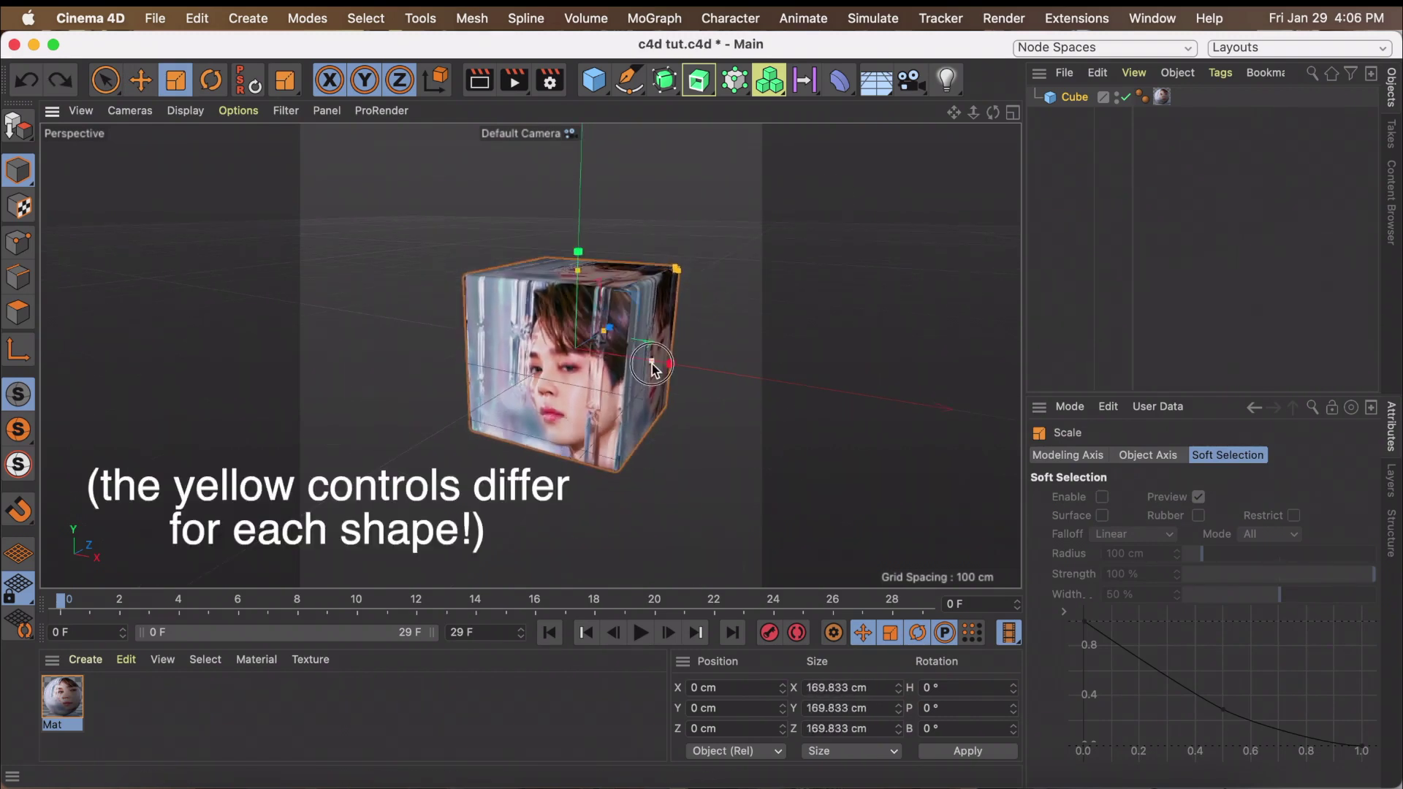
Try stretching the cube along X to about 284 cm and rotating it around its axes, undoing the trial changes
{"action": "left_click_drag", "start_coordinate": [652, 364], "coordinate": [708, 393]}
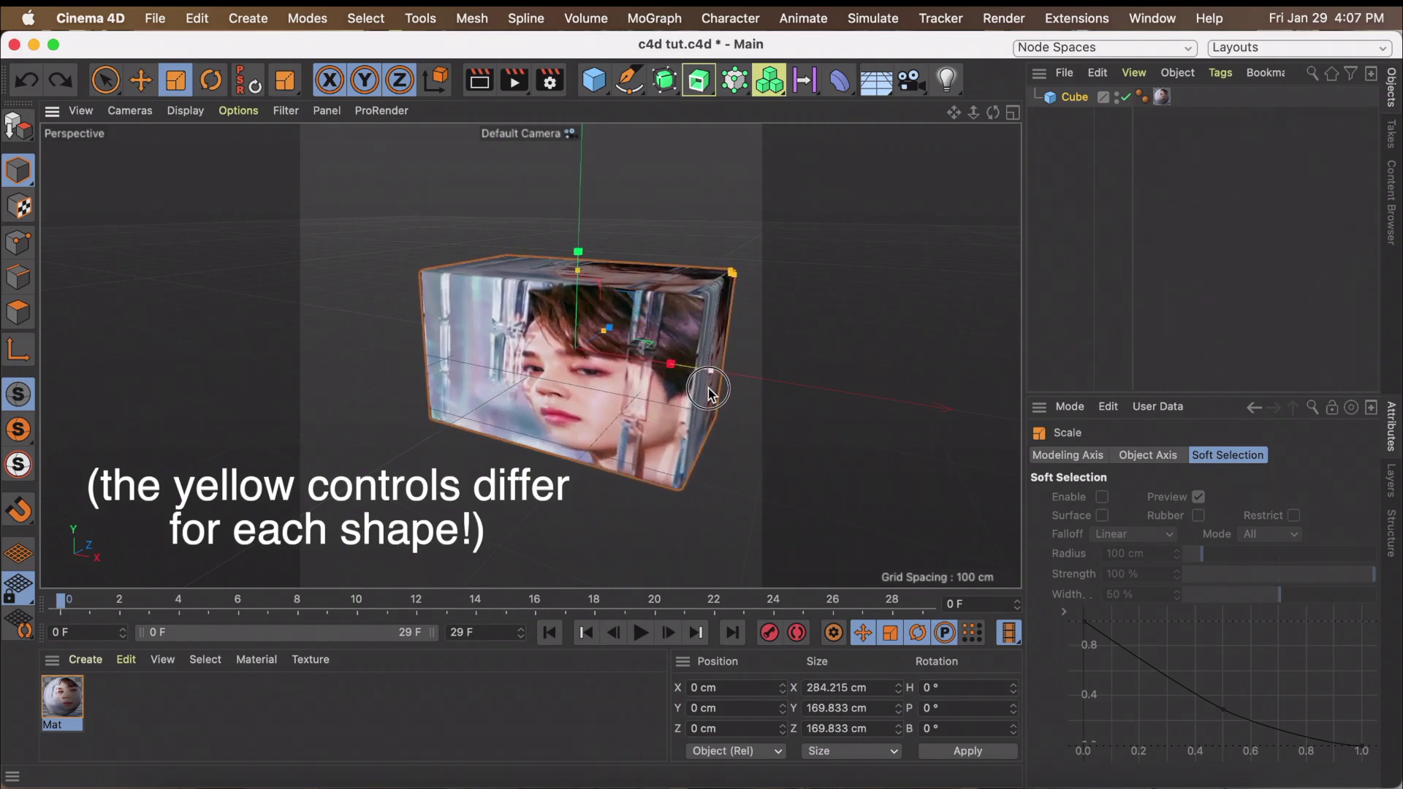
{"action": "key", "text": "super+z"}
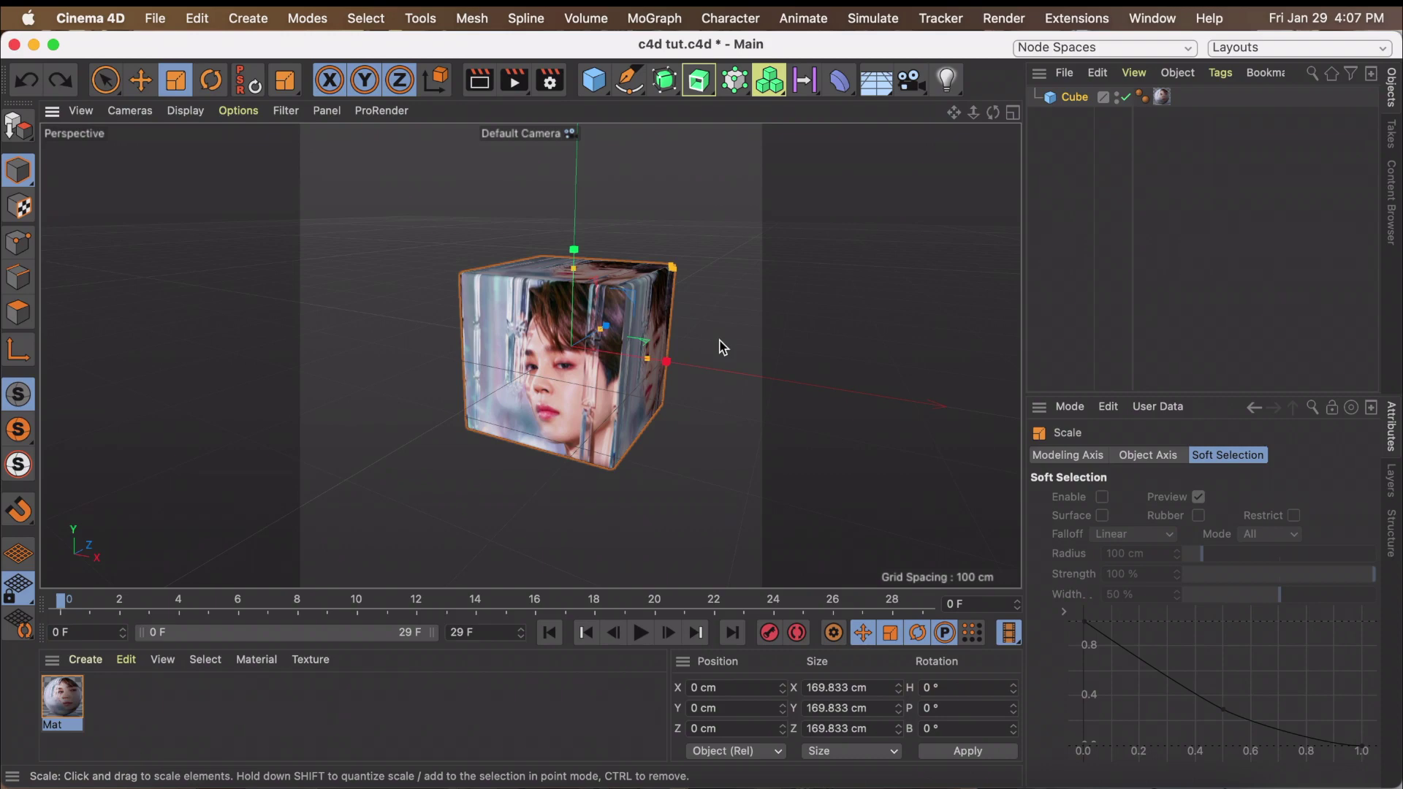
{"action": "key", "text": "r"}
{"action": "scroll", "coordinate": [689, 344], "scroll_direction": "up", "scroll_amount": 2}
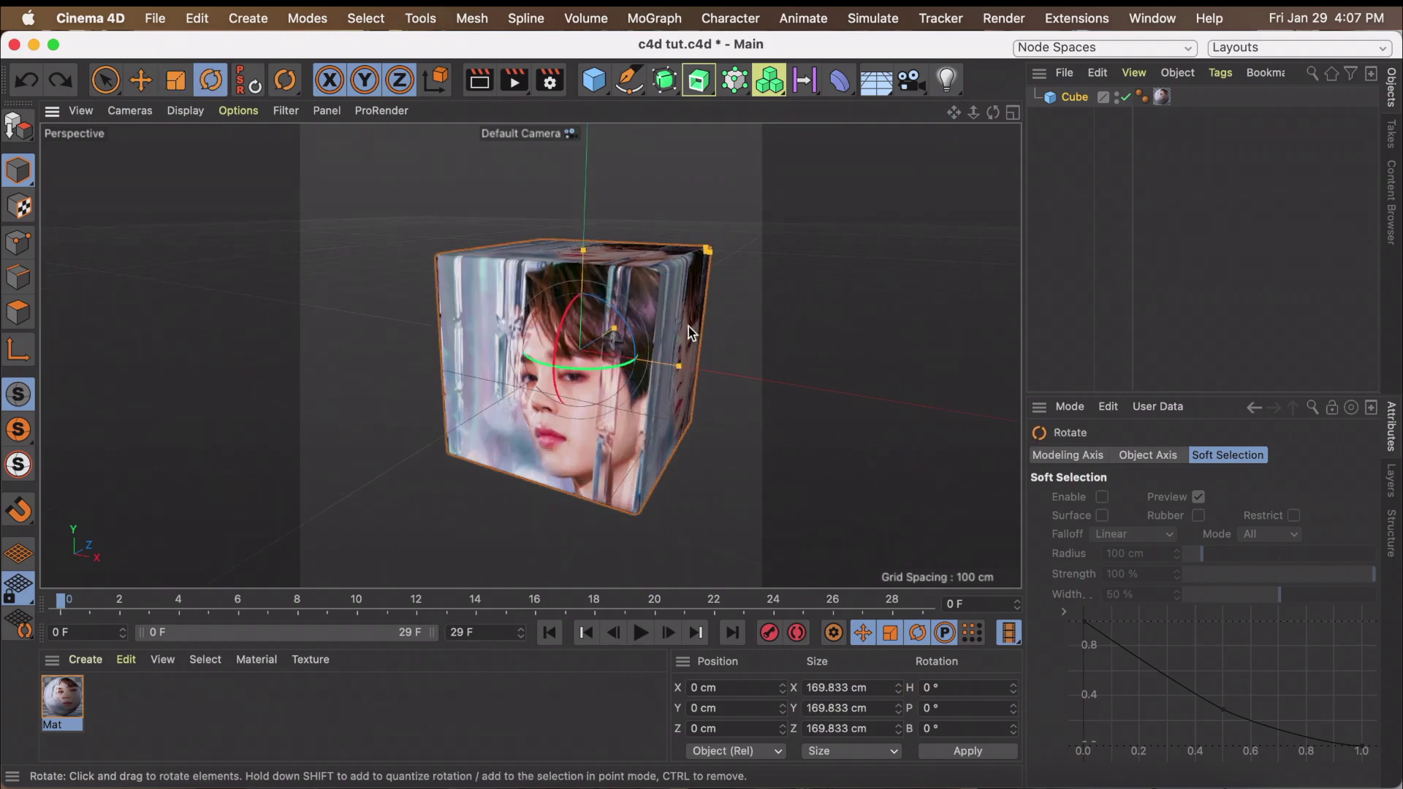
{"action": "left_click_drag", "start_coordinate": [597, 374], "coordinate": [550, 398]}
{"action": "key", "text": "super+z"}
{"action": "mouse_move", "coordinate": [581, 321]}
{"action": "left_mouse_down"}
{"action": "mouse_move", "coordinate": [614, 292]}
{"action": "mouse_move", "coordinate": [585, 321]}
{"action": "mouse_move", "coordinate": [594, 334]}
{"action": "left_mouse_up"}
{"action": "key", "text": "super+z"}
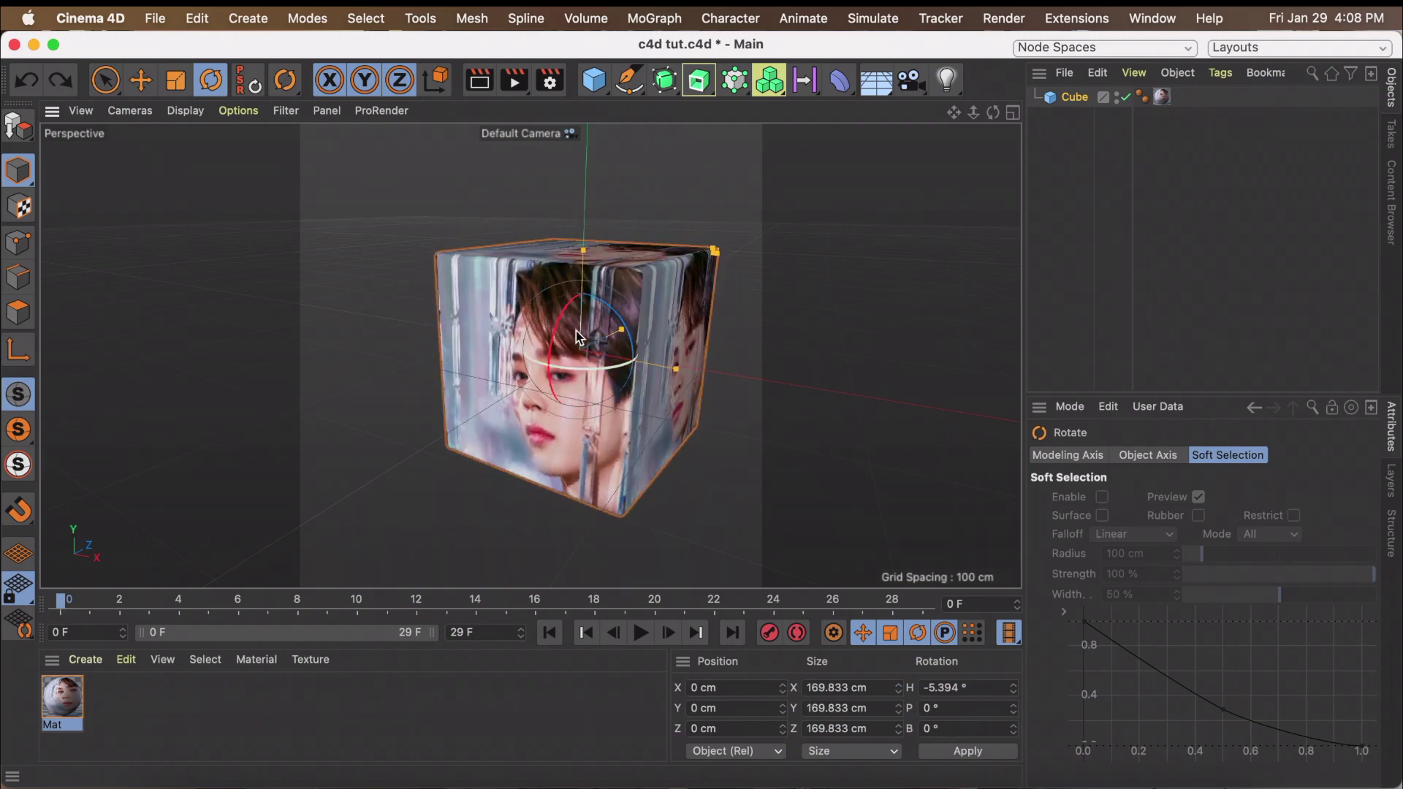
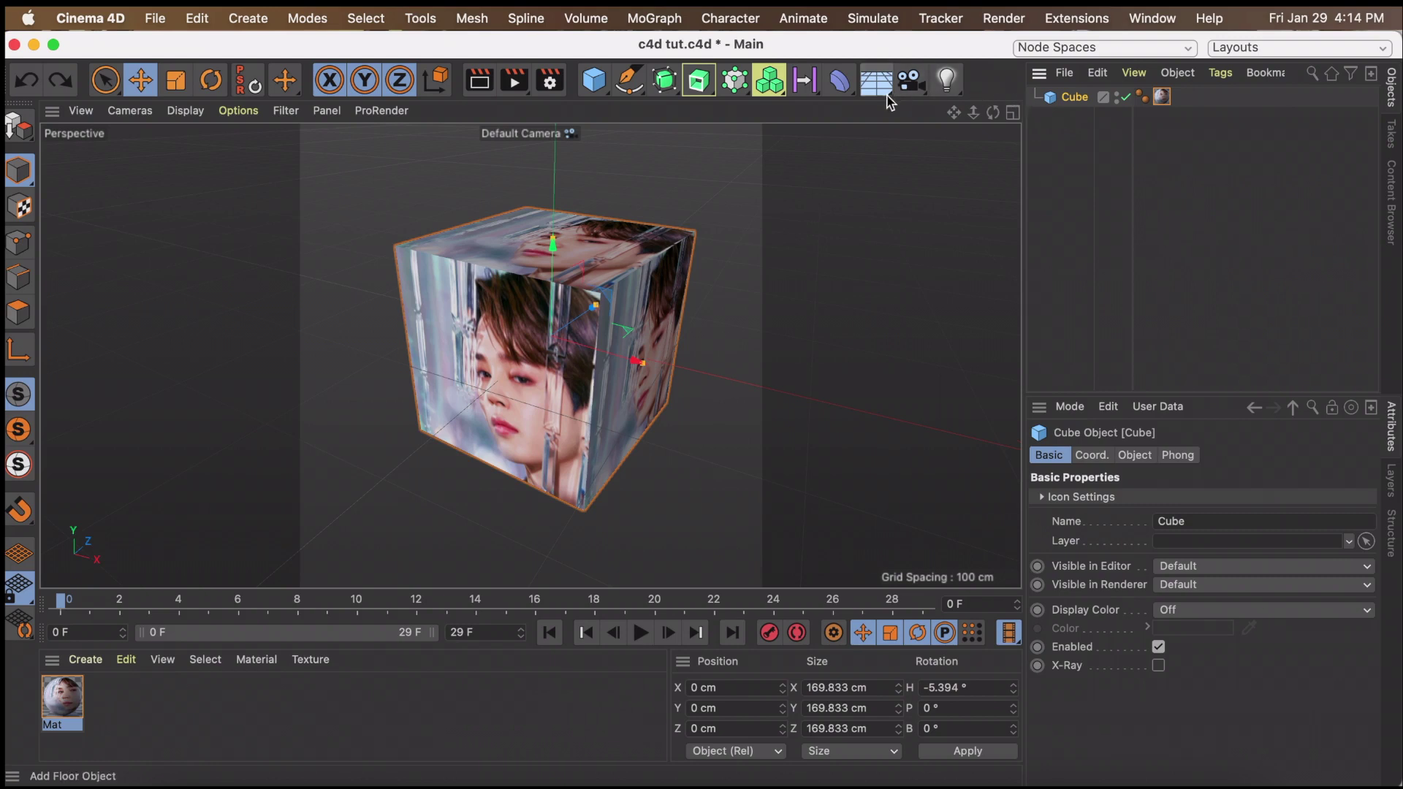
Add a camera to the scene and change the Top viewport of the four-view layout to Perspective projection
{"action": "left_click", "coordinate": [906, 86]}
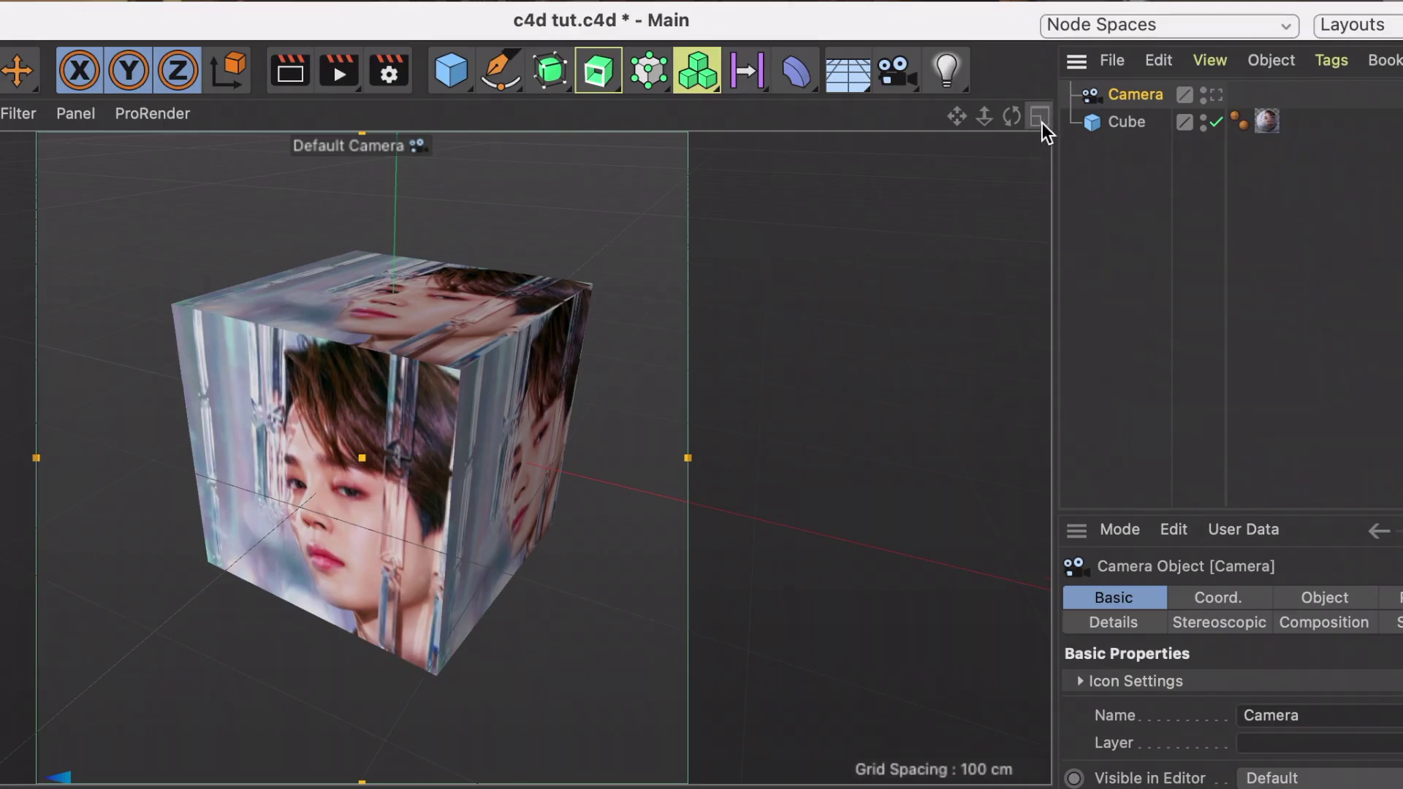
{"action": "left_click", "coordinate": [1042, 122]}
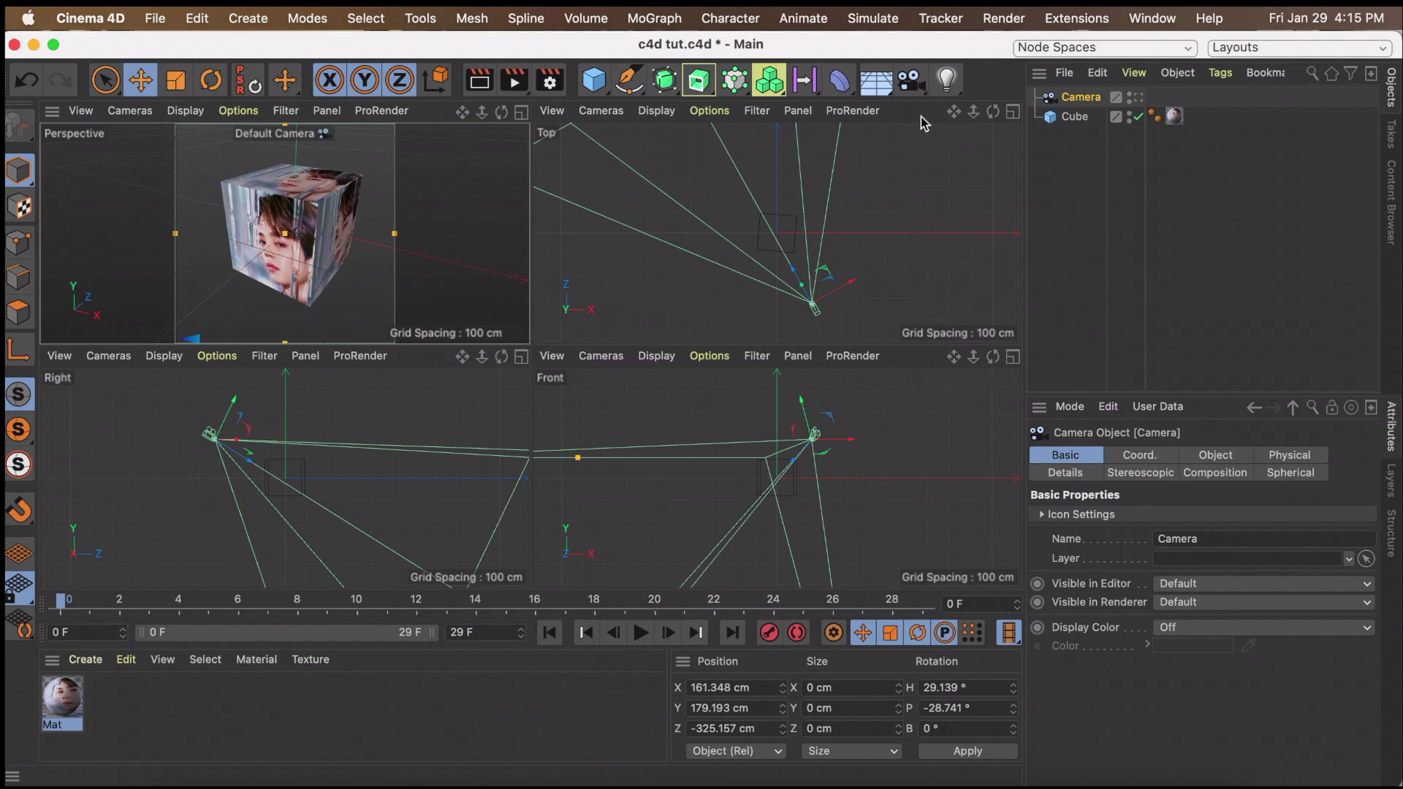
{"action": "left_click", "coordinate": [709, 110]}
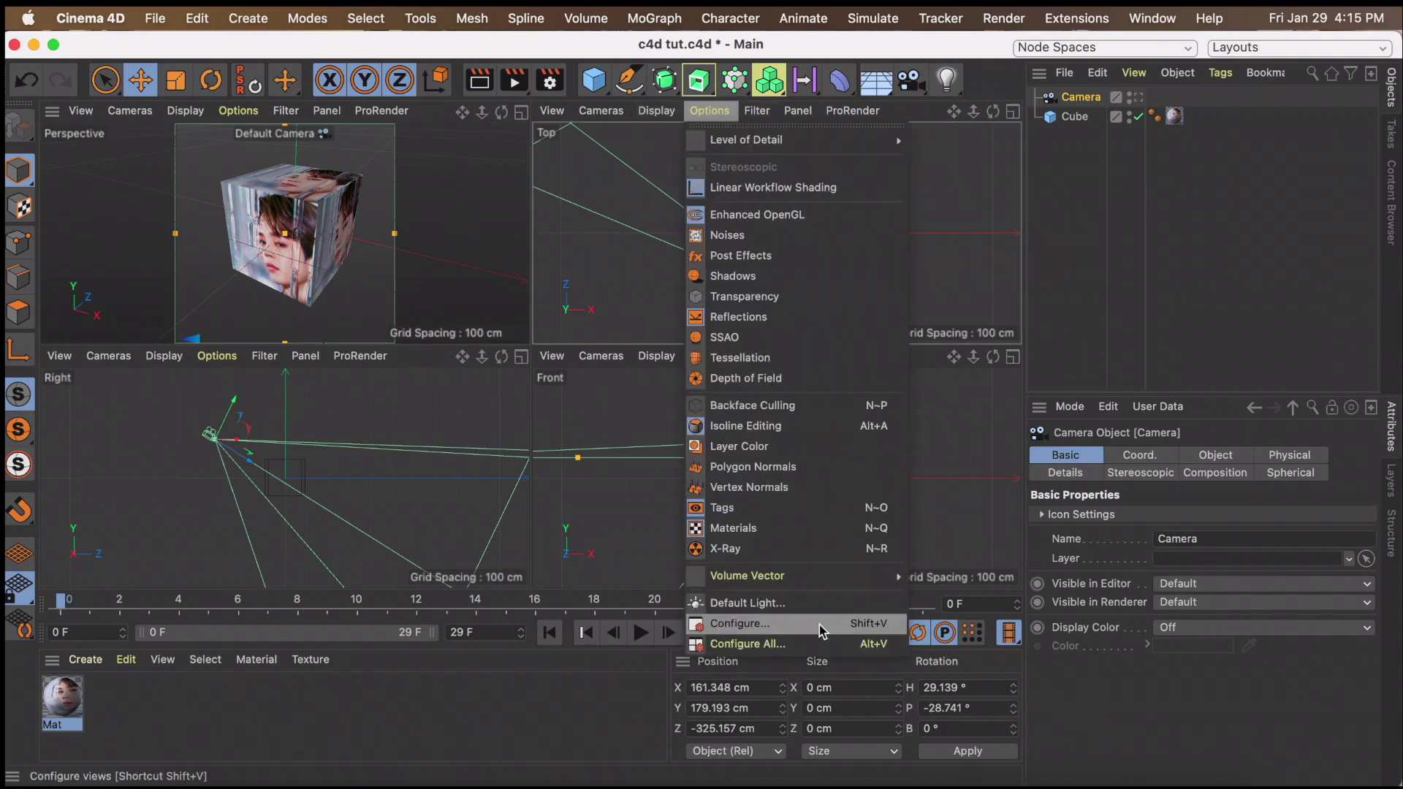
{"action": "left_click", "coordinate": [811, 623]}
{"action": "left_click", "coordinate": [1284, 455]}
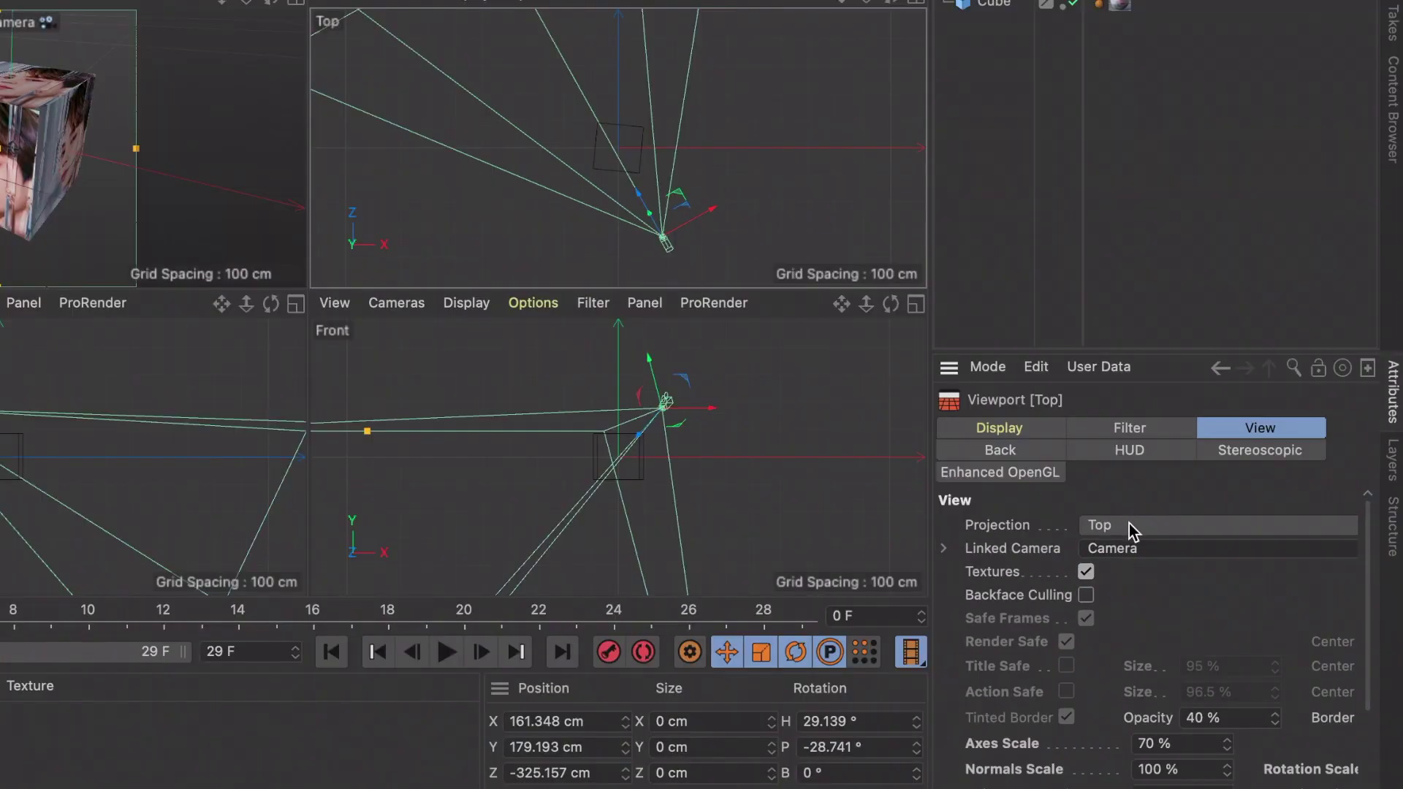
{"action": "left_click", "coordinate": [1181, 531]}
{"action": "left_click", "coordinate": [1138, 170]}
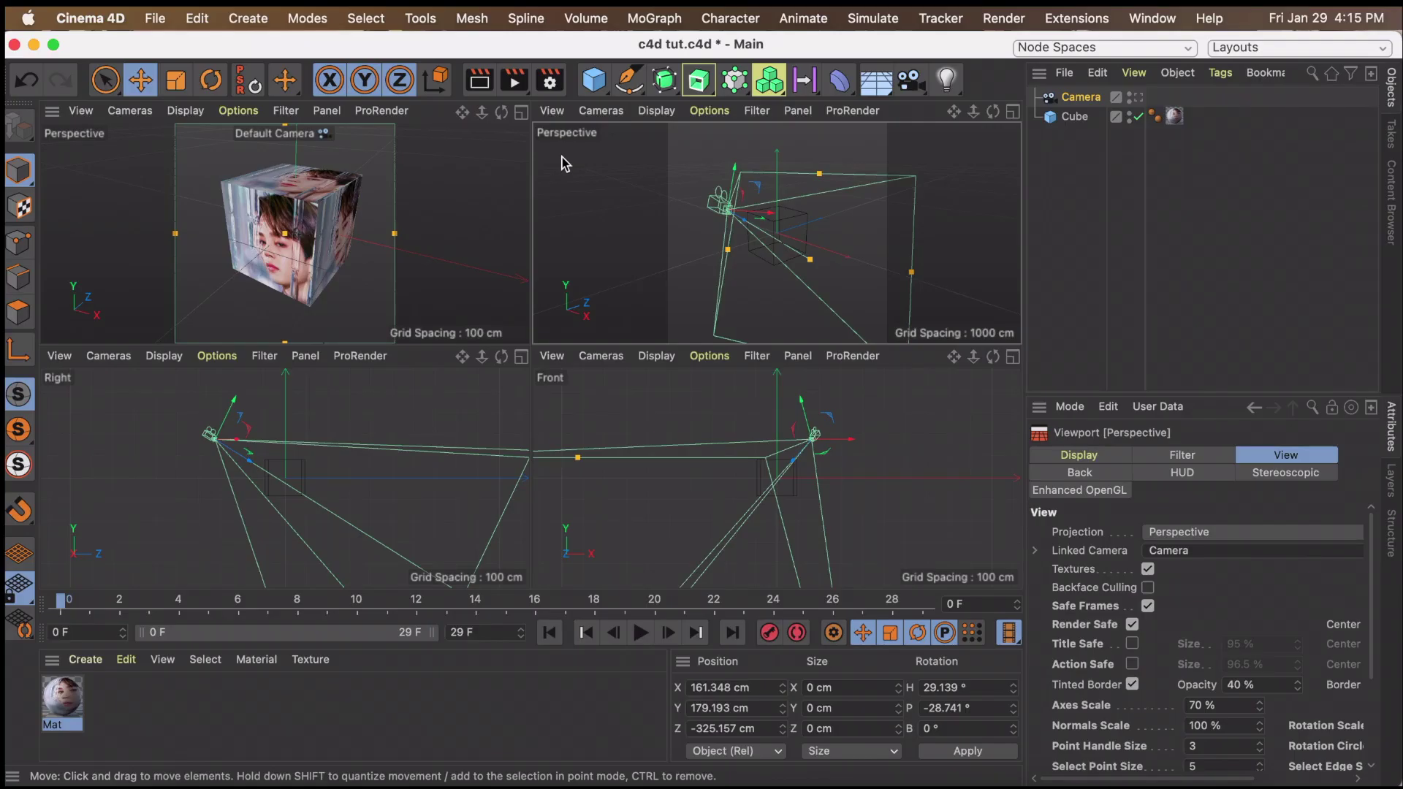
Look through the new camera in the first perspective view and arrange the viewports as 2 Views Stacked
{"action": "left_click", "coordinate": [296, 133]}
{"action": "left_click", "coordinate": [334, 172]}
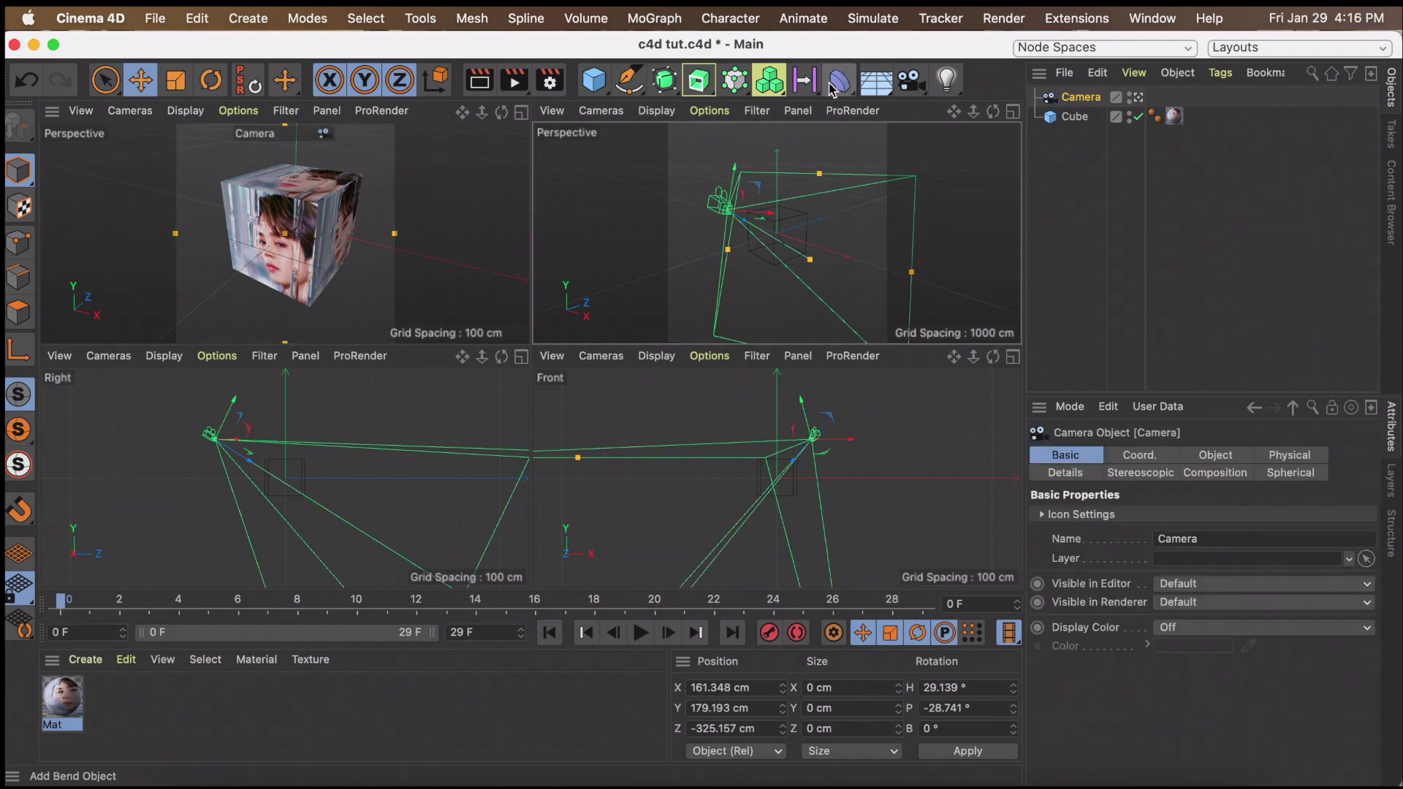
{"action": "left_click", "coordinate": [798, 111]}
{"action": "mouse_move", "coordinate": [840, 140]}
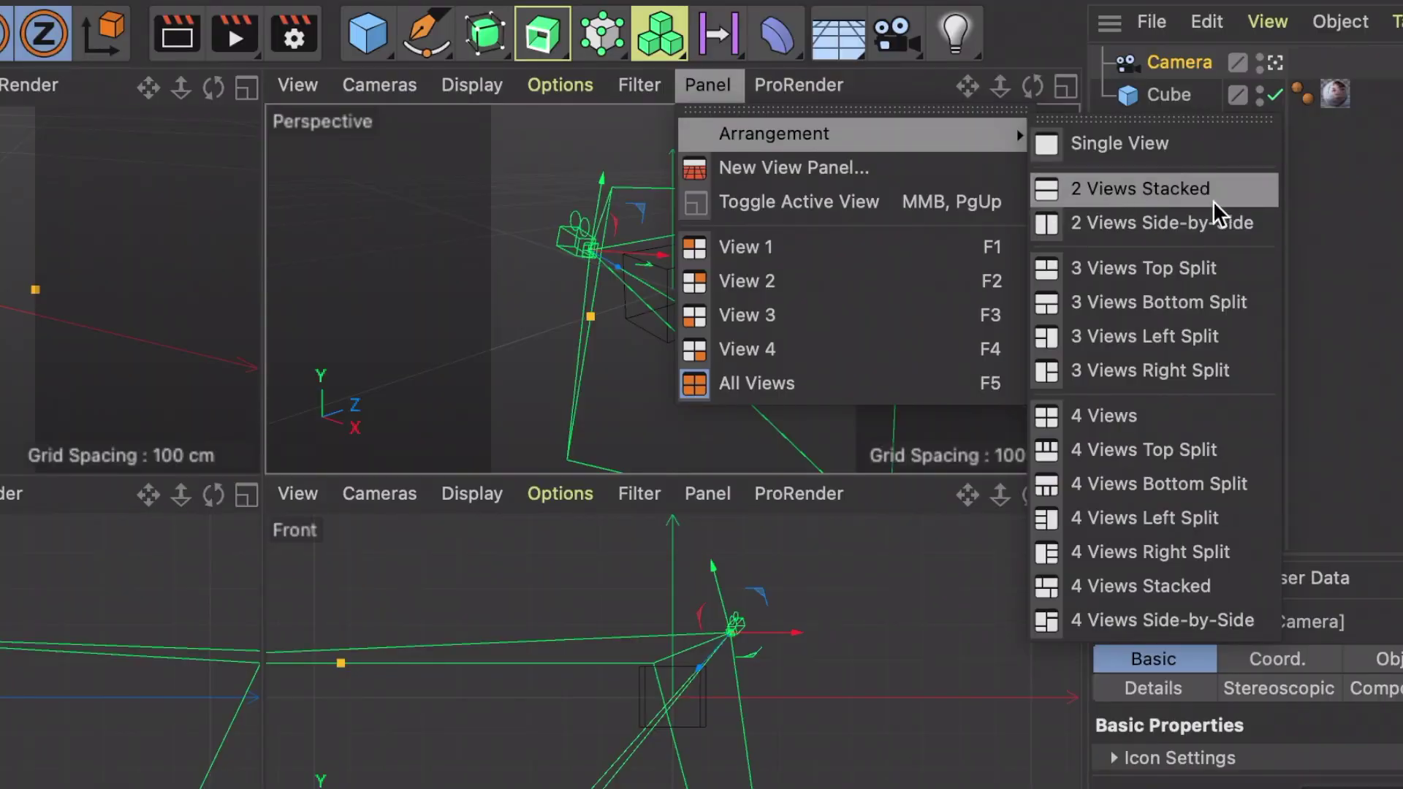
{"action": "left_click", "coordinate": [1209, 187]}
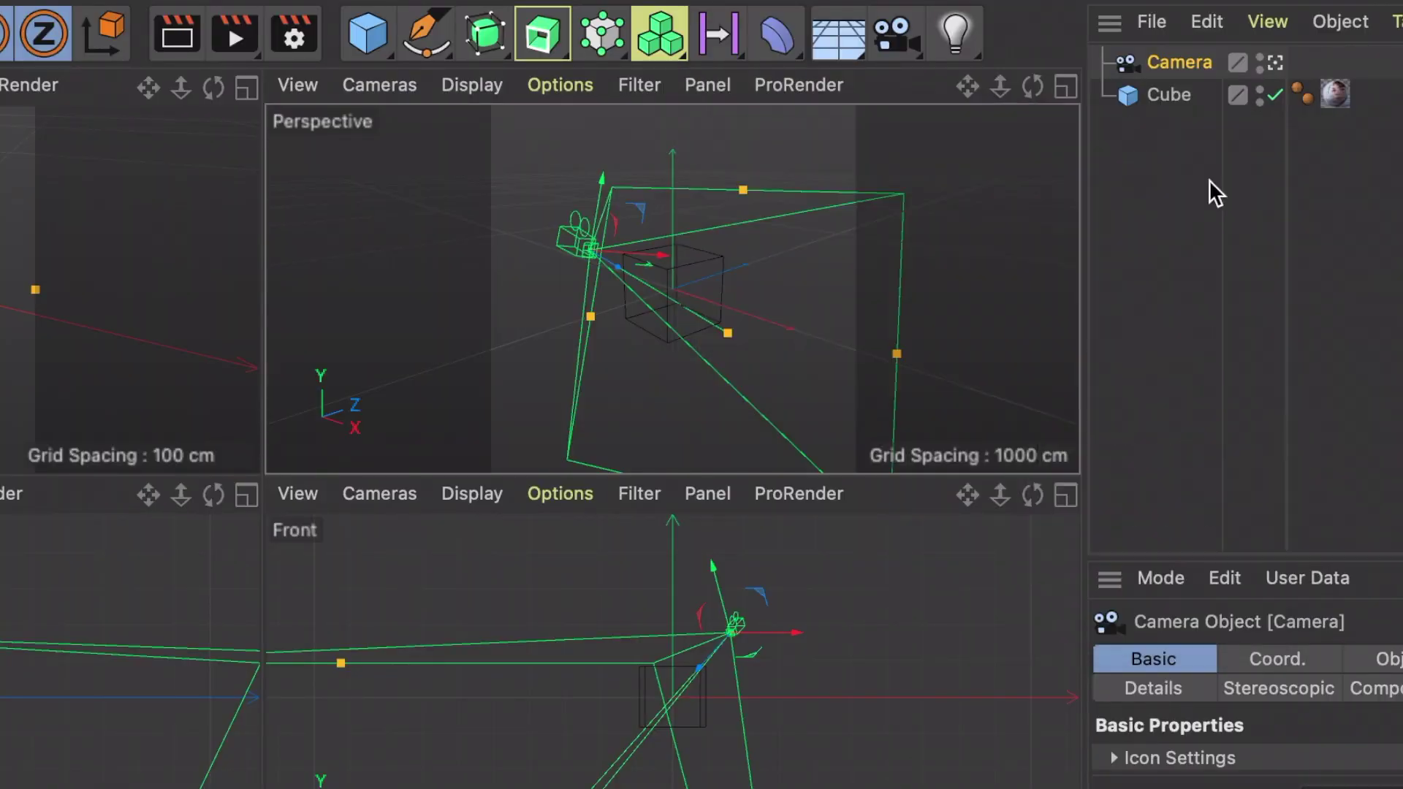
{"action": "mouse_move", "coordinate": [494, 398]}
{"action": "left_mouse_down"}
{"action": "mouse_move", "coordinate": [502, 472]}
{"action": "mouse_move", "coordinate": [494, 386]}
{"action": "left_mouse_up"}
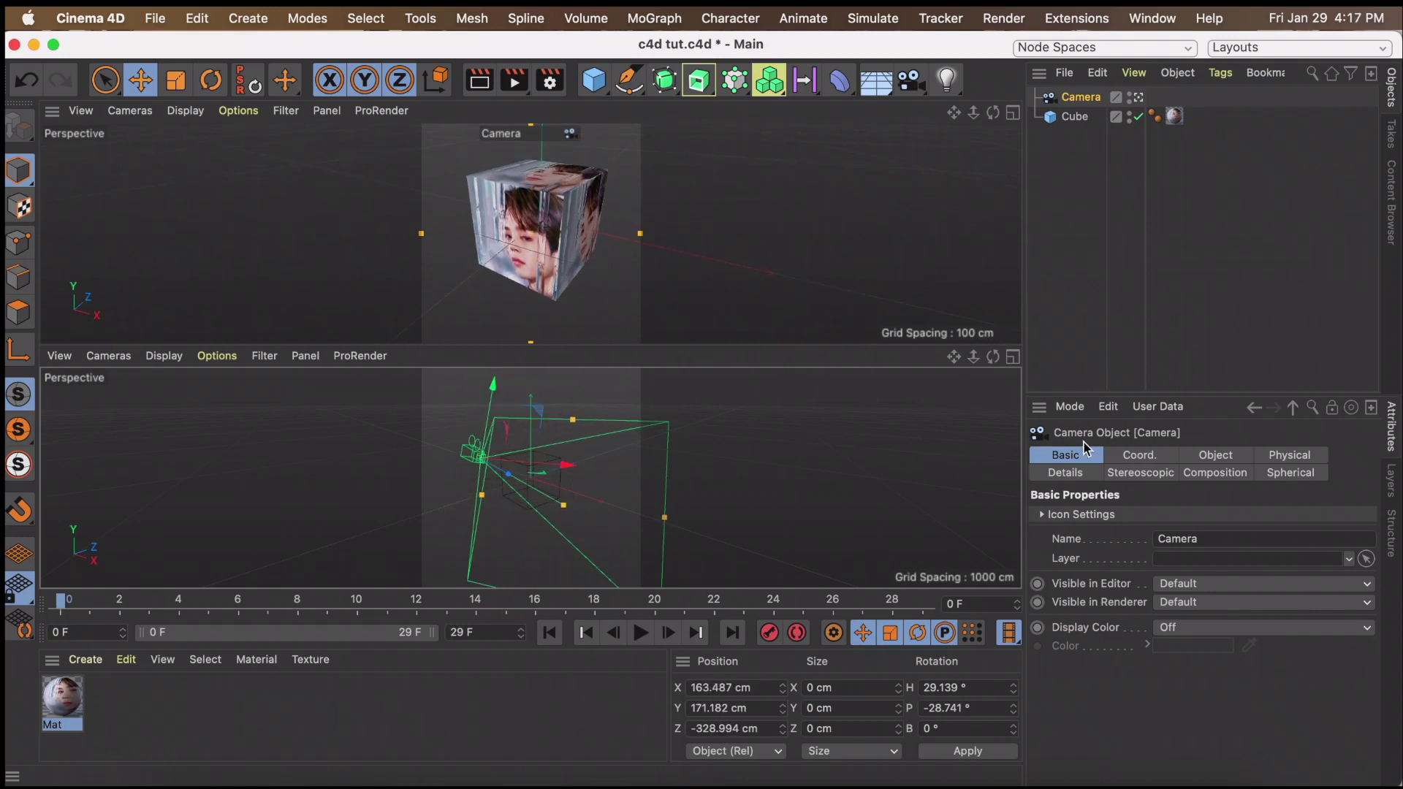
Set the camera's heading and pitch rotation (R.H and R.P) to 0°
{"action": "left_click", "coordinate": [1137, 457]}
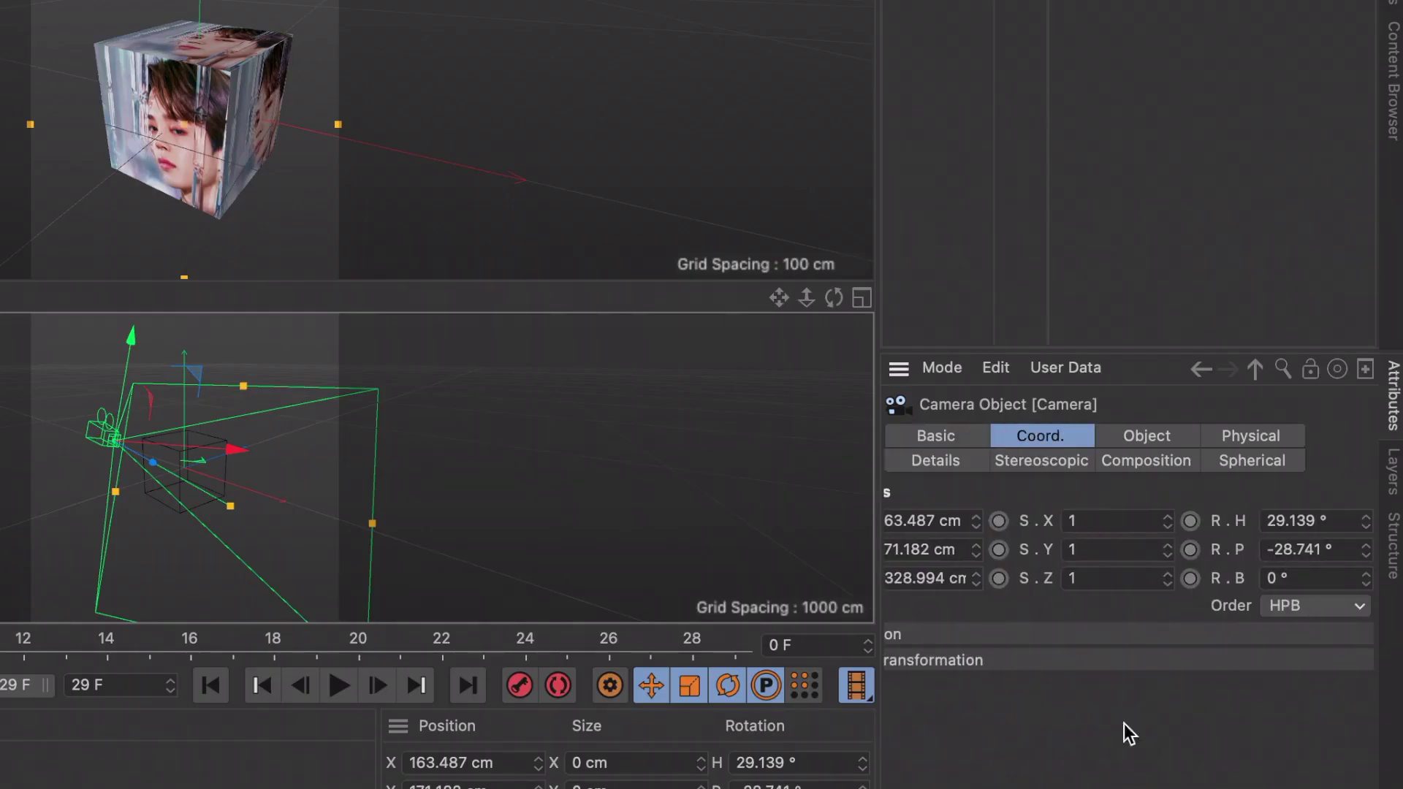
{"action": "left_click", "coordinate": [1330, 514]}
{"action": "type", "text": "0"}
{"action": "left_click", "coordinate": [1290, 549]}
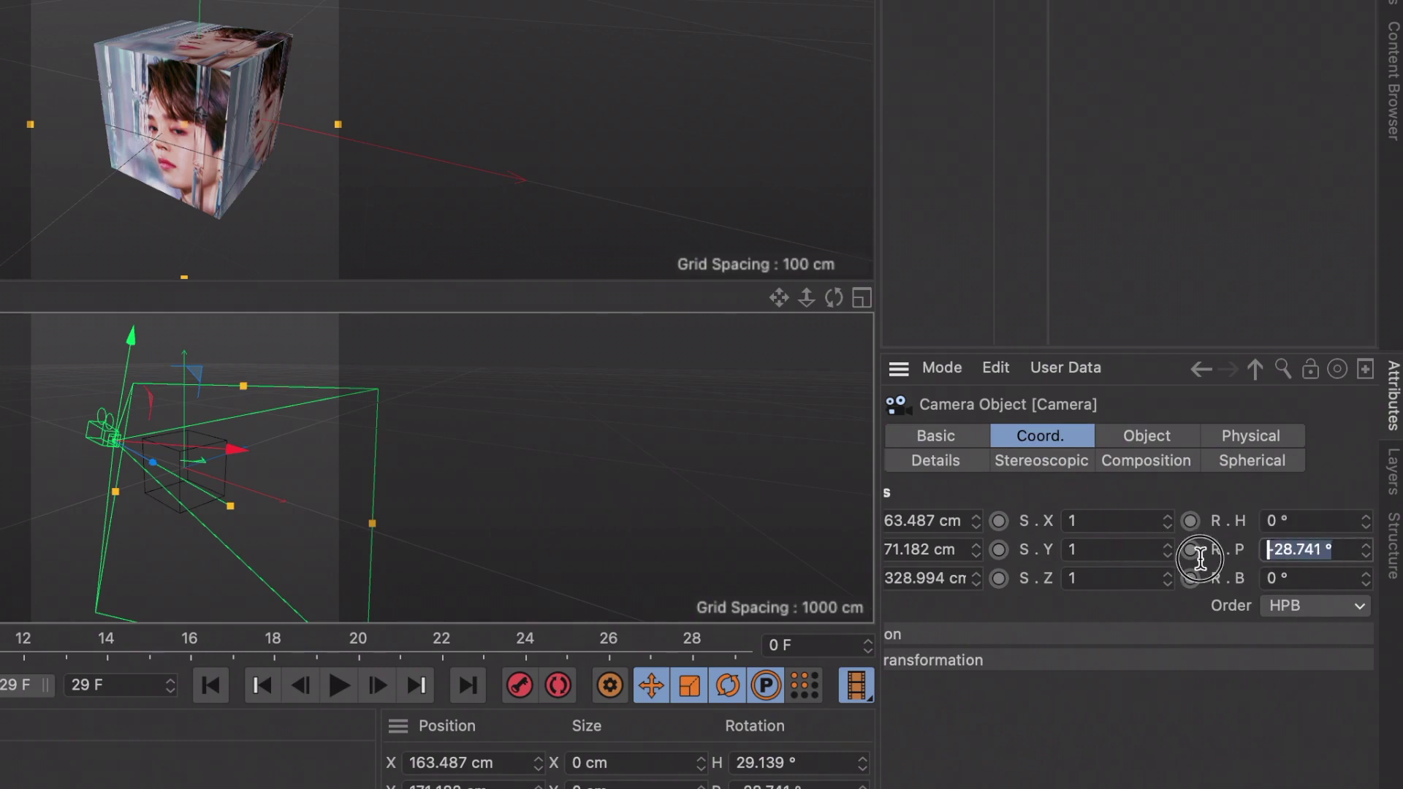
{"action": "type", "text": "0"}
{"action": "key", "text": "Return"}
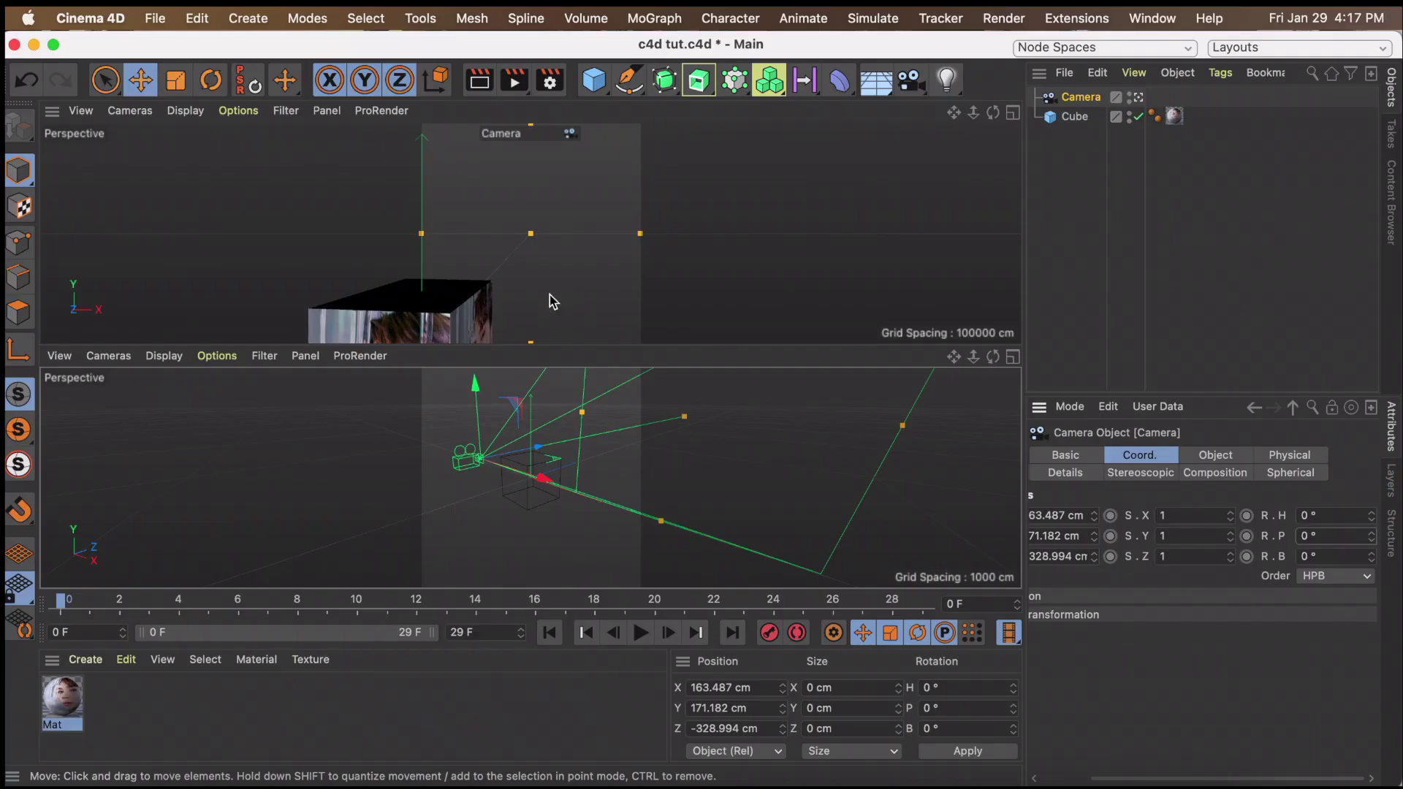
Center the camera on the cube with P.X and P.Y at 0 cm and pull it back to about -435 cm on Z
{"action": "left_click_drag", "start_coordinate": [476, 385], "coordinate": [541, 507]}
{"action": "left_click_drag", "start_coordinate": [542, 573], "coordinate": [512, 539]}
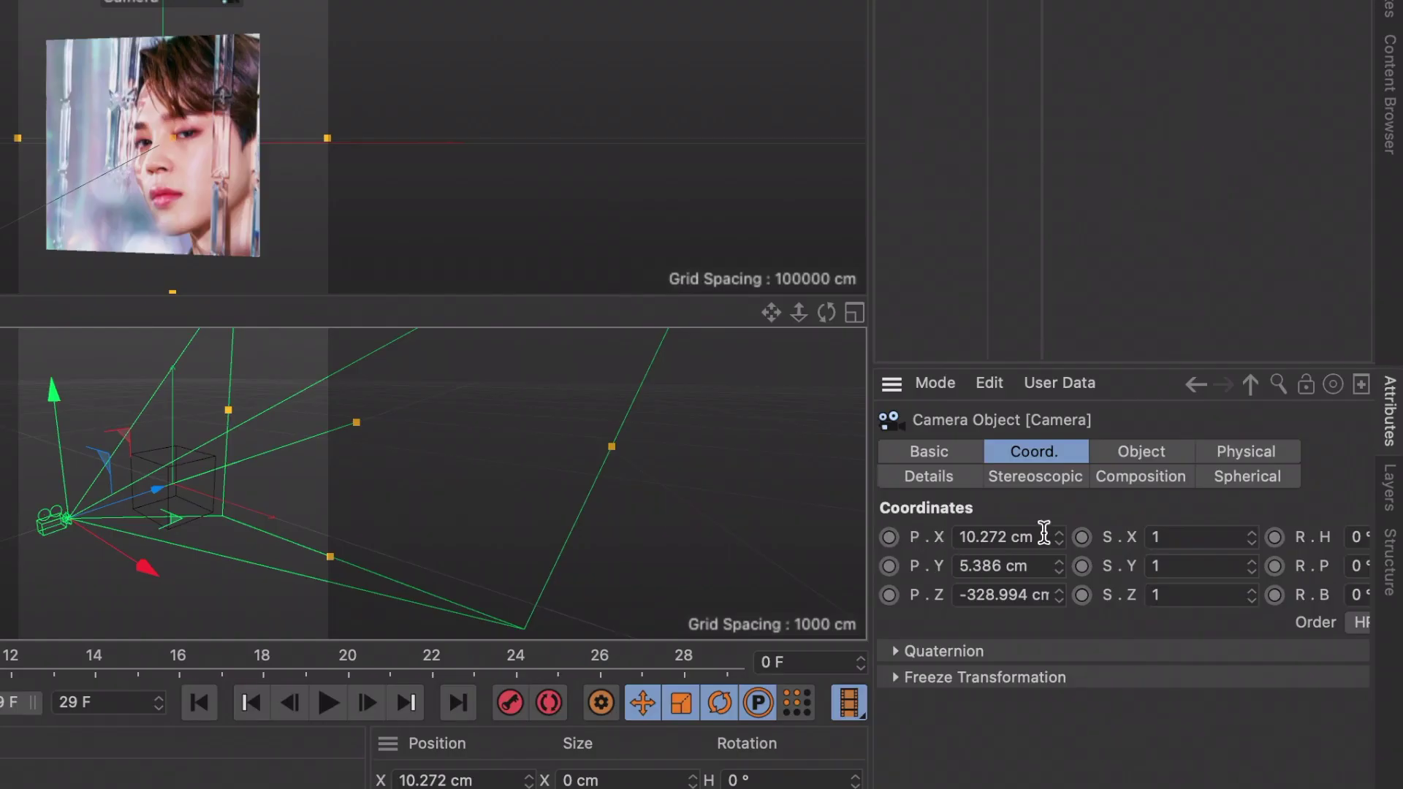
{"action": "left_click_drag", "start_coordinate": [1147, 516], "coordinate": [1057, 512]}
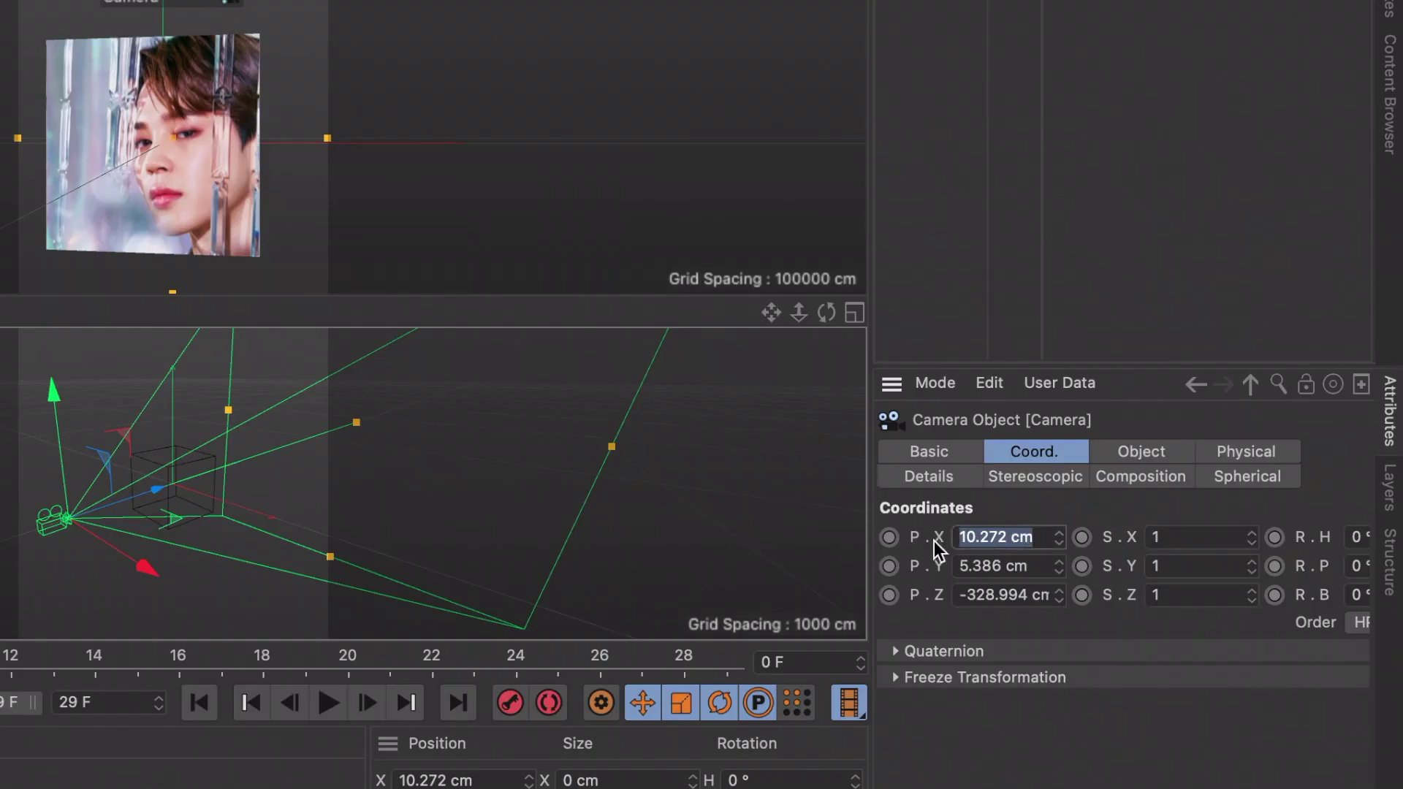
{"action": "type", "text": "0"}
{"action": "key", "text": "Return"}
{"action": "left_click_drag", "start_coordinate": [1024, 568], "coordinate": [959, 567]}
{"action": "type", "text": "0"}
{"action": "key", "text": "Return"}
{"action": "mouse_move", "coordinate": [516, 488]}
{"action": "left_mouse_down"}
{"action": "mouse_move", "coordinate": [493, 487]}
{"action": "mouse_move", "coordinate": [535, 477]}
{"action": "mouse_move", "coordinate": [467, 522]}
{"action": "mouse_move", "coordinate": [494, 489]}
{"action": "left_mouse_up"}
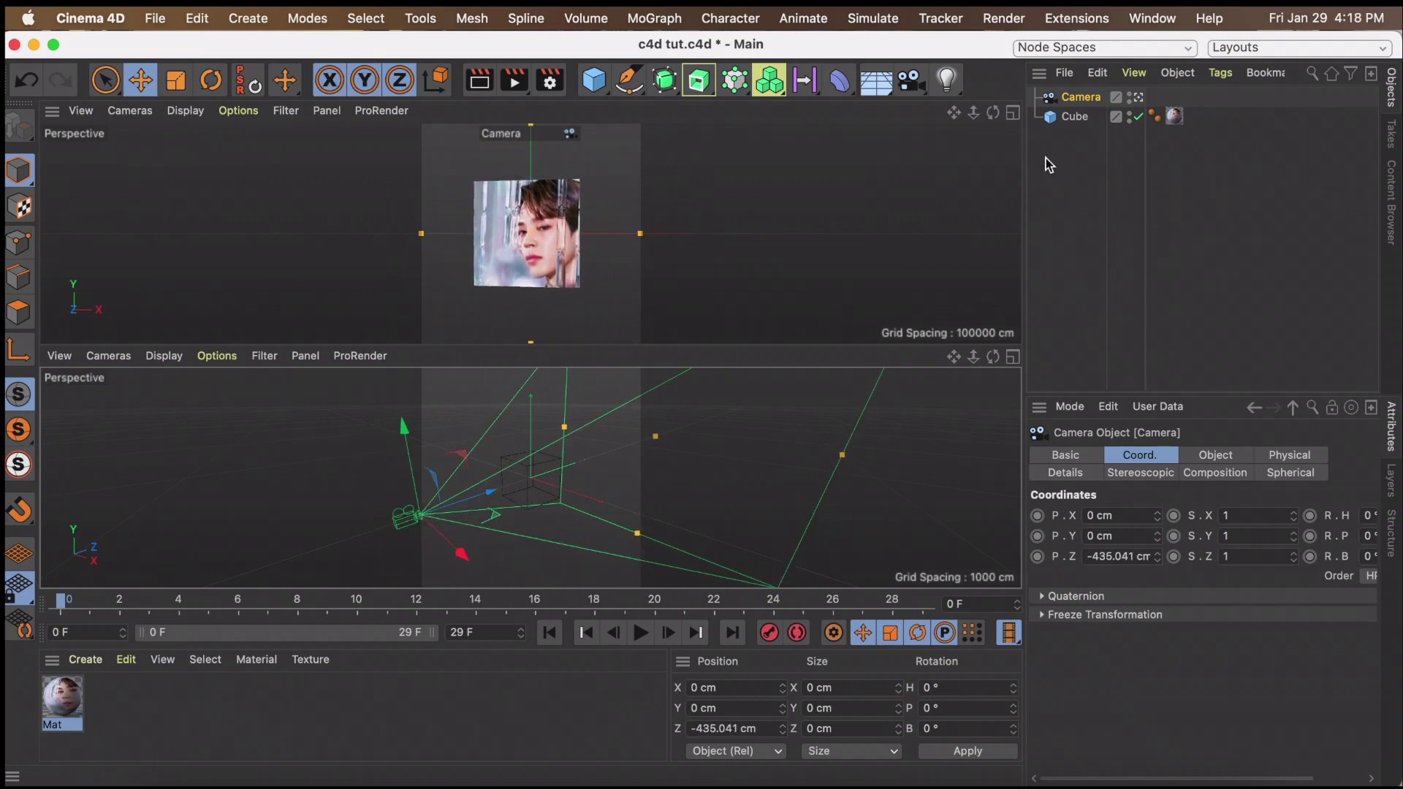
Maximize the camera view and reset the cube's heading rotation to 0° in its coordinates
{"action": "left_click", "coordinate": [1013, 114]}
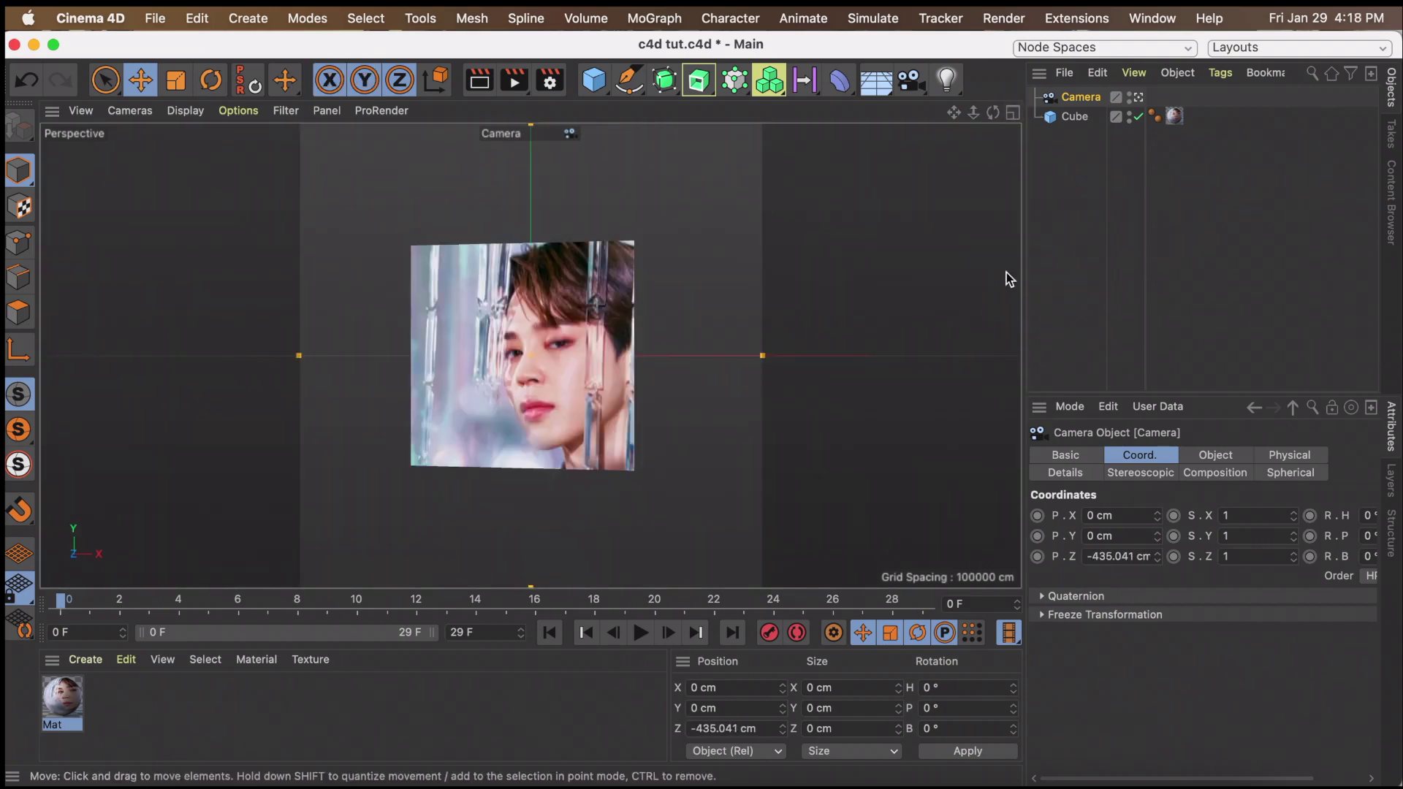
{"action": "left_click", "coordinate": [1013, 116]}
{"action": "left_click", "coordinate": [1014, 116]}
{"action": "left_click", "coordinate": [1074, 116]}
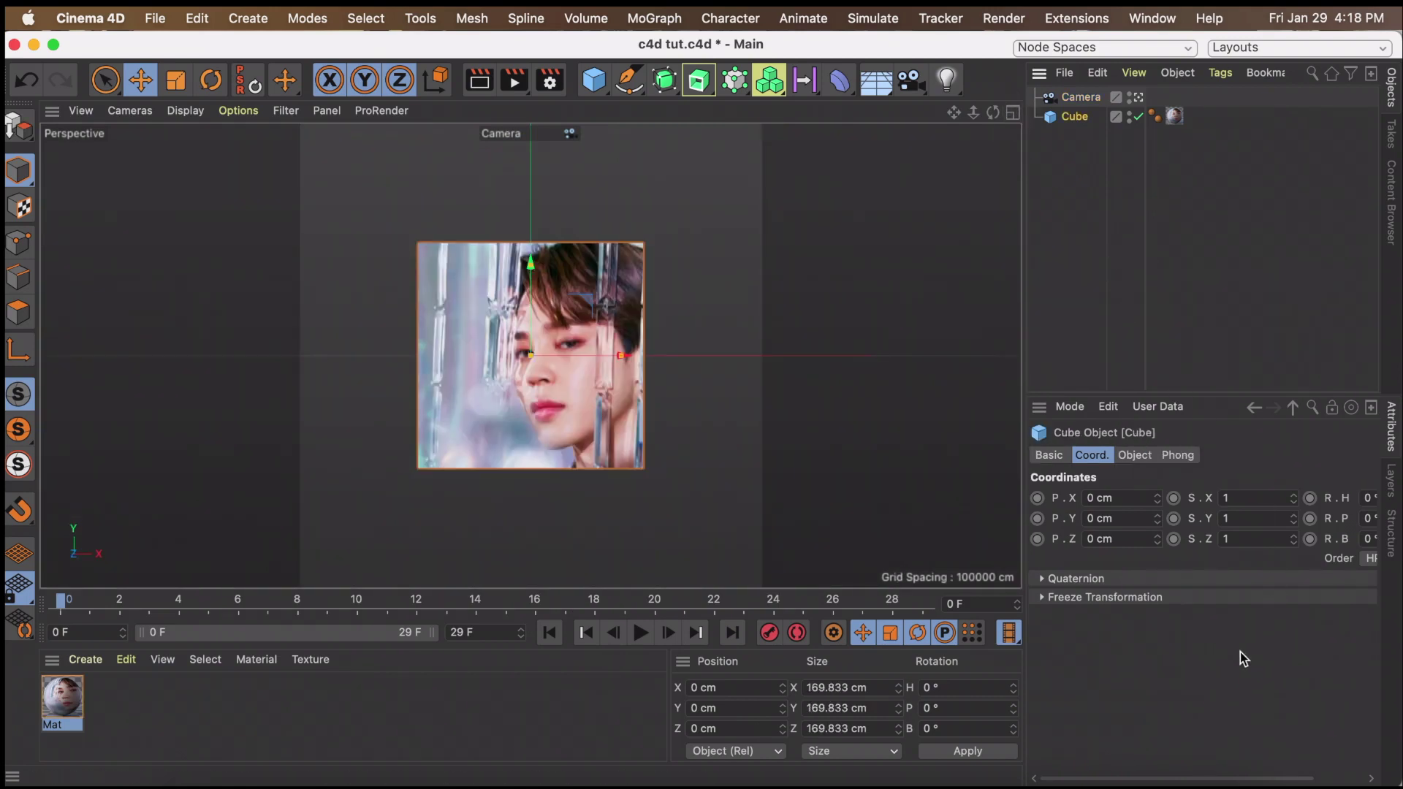
{"action": "left_click_drag", "start_coordinate": [1286, 651], "coordinate": [1189, 649]}
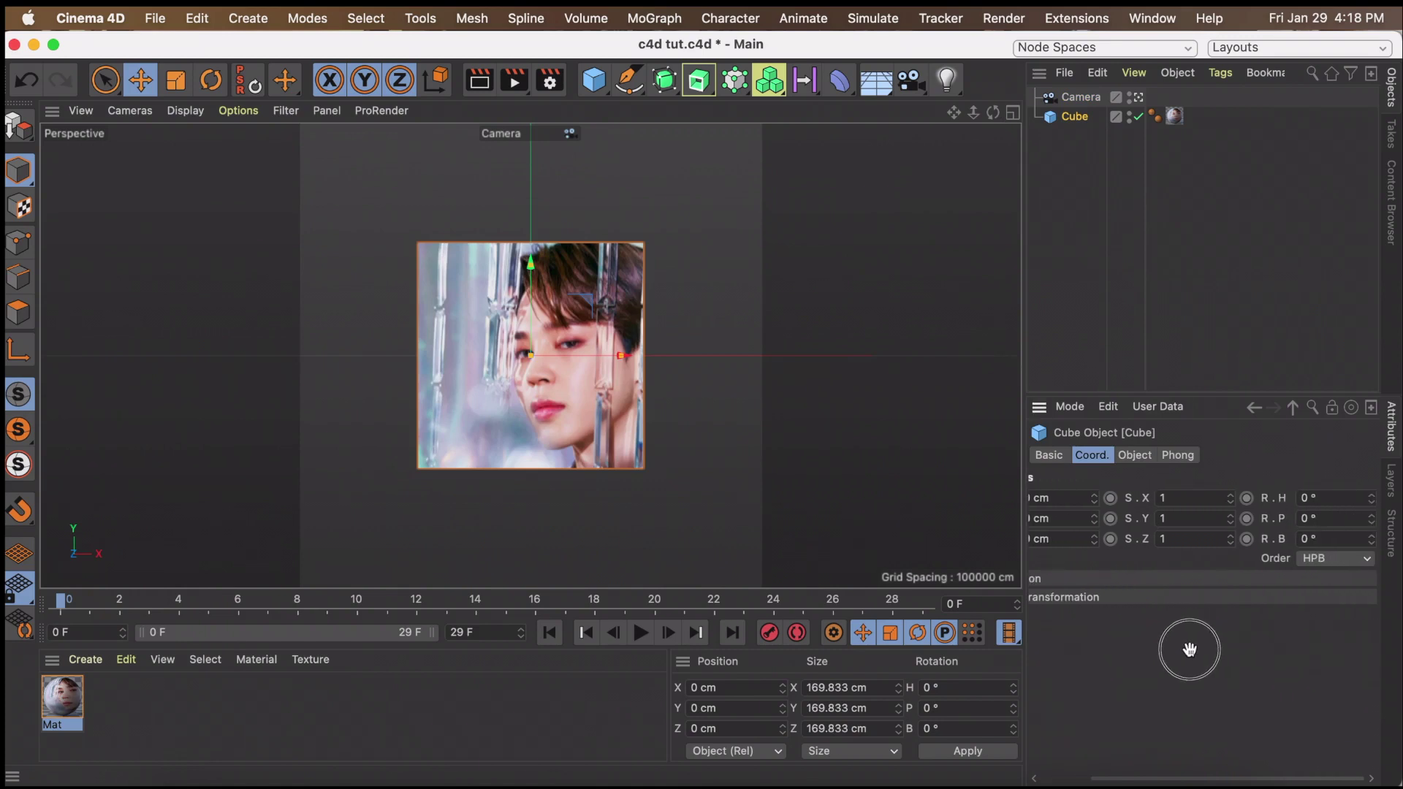
Change the cube's rotation order from HPB to XYZ in its coordinates
{"action": "double_click", "coordinate": [1295, 539]}
{"action": "left_click", "coordinate": [1319, 448]}
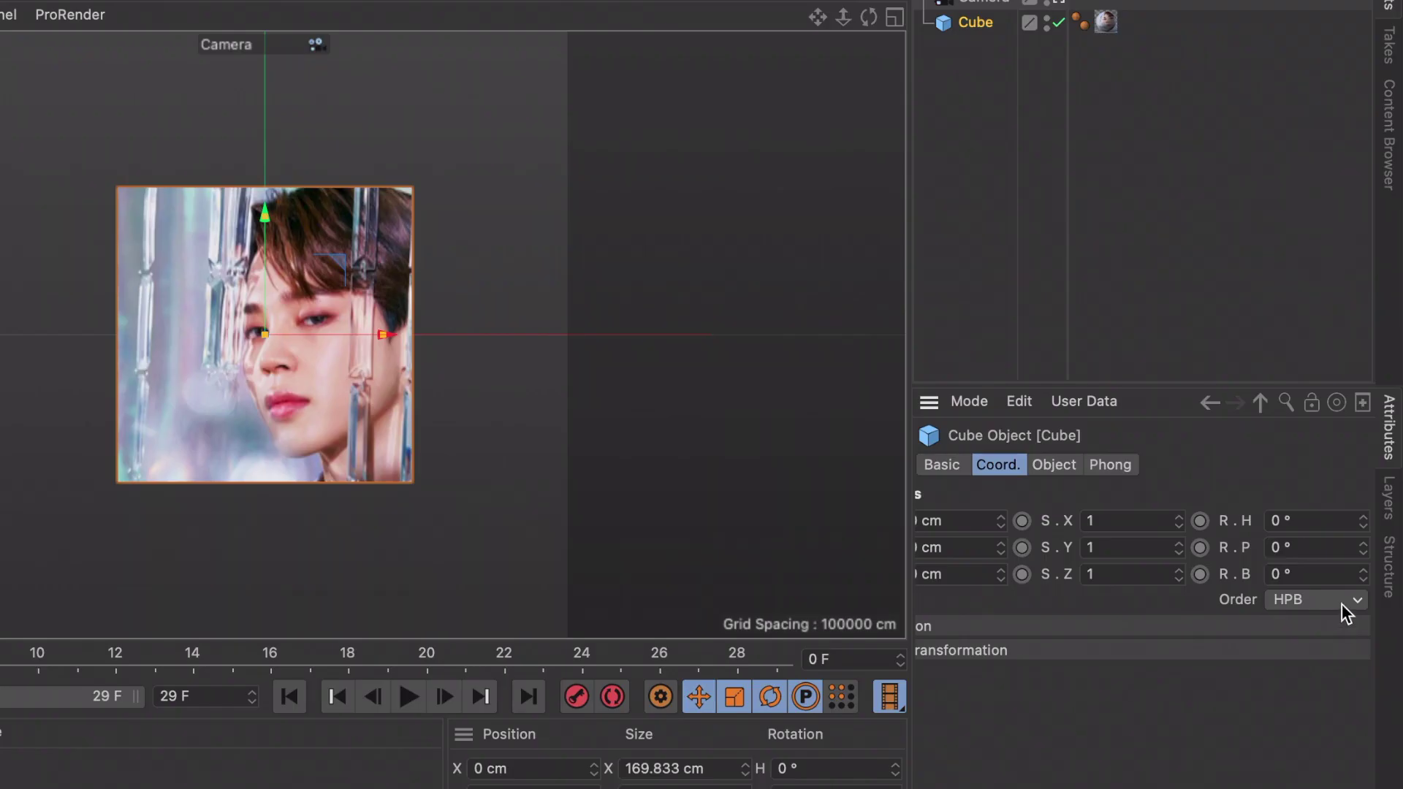
{"action": "left_click", "coordinate": [1342, 604]}
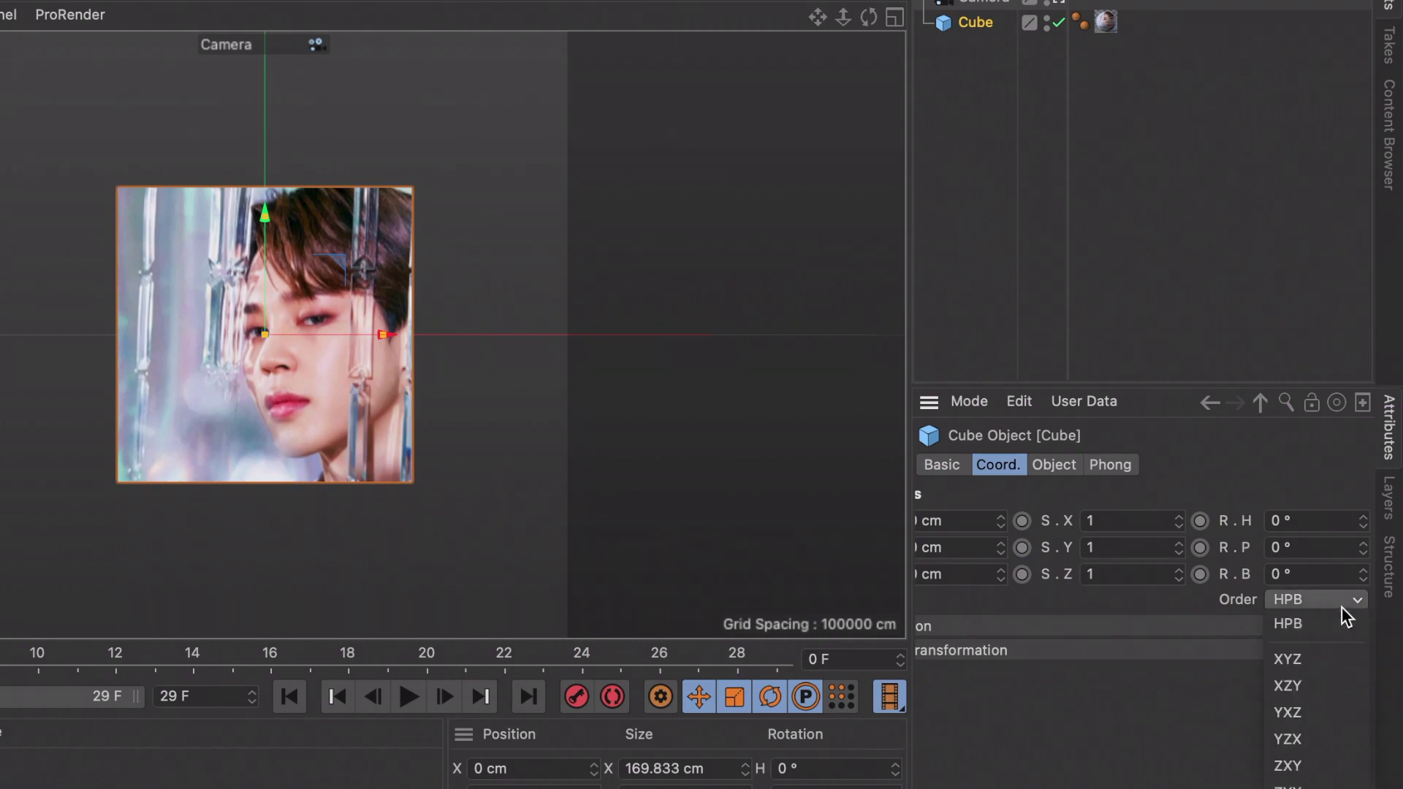
{"action": "left_click", "coordinate": [1339, 653]}
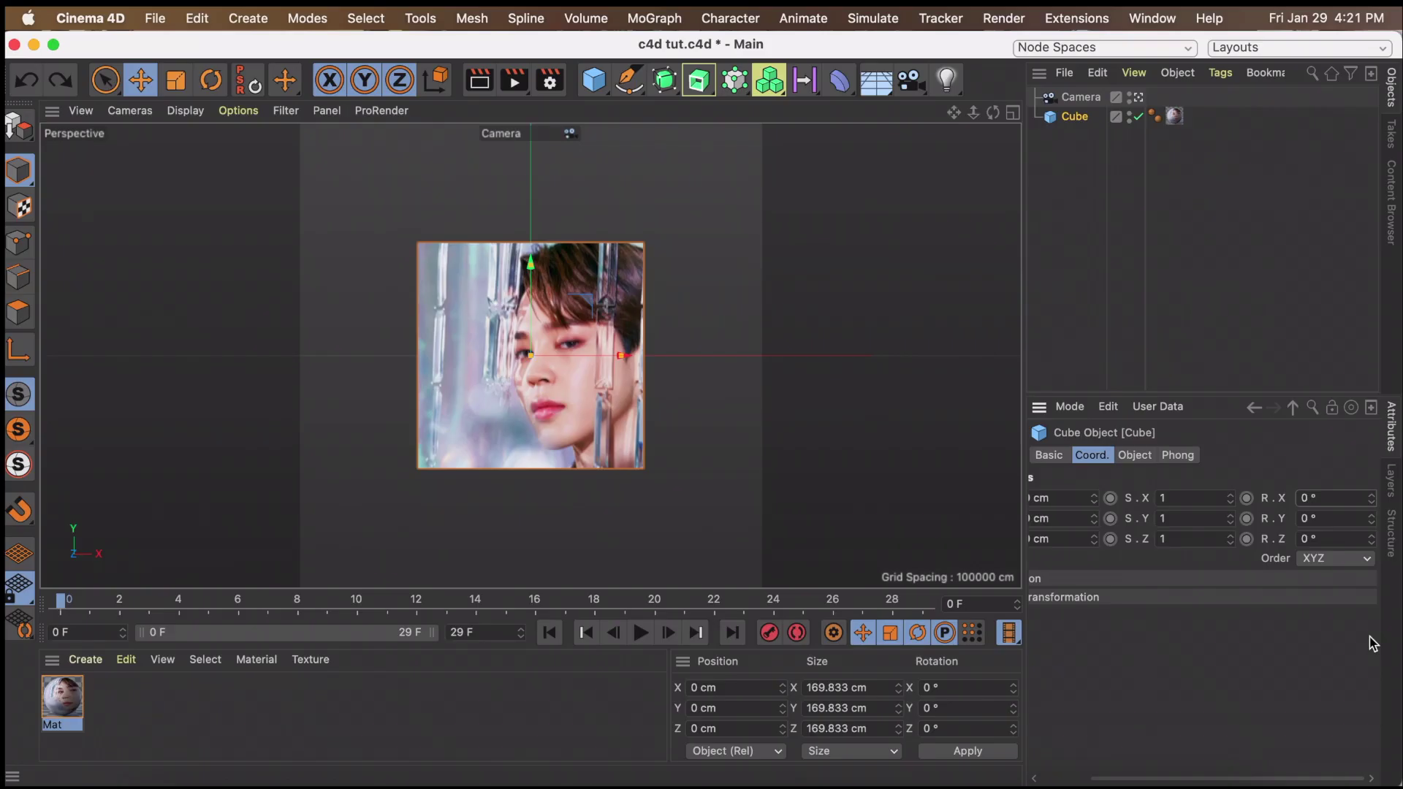
Try rotating the cube 56° on X, 34° on Y and 65° on Z one axis at a time, undoing each rotation
{"action": "left_click", "coordinate": [1322, 493]}
{"action": "type", "text": "56"}
{"action": "key", "text": "Return"}
{"action": "key", "text": "super+z"}
{"action": "left_click", "coordinate": [1315, 518]}
{"action": "type", "text": "34"}
{"action": "key", "text": "Return"}
{"action": "key", "text": "super+z"}
{"action": "left_click", "coordinate": [1331, 541]}
{"action": "type", "text": "65"}
{"action": "key", "text": "Return"}
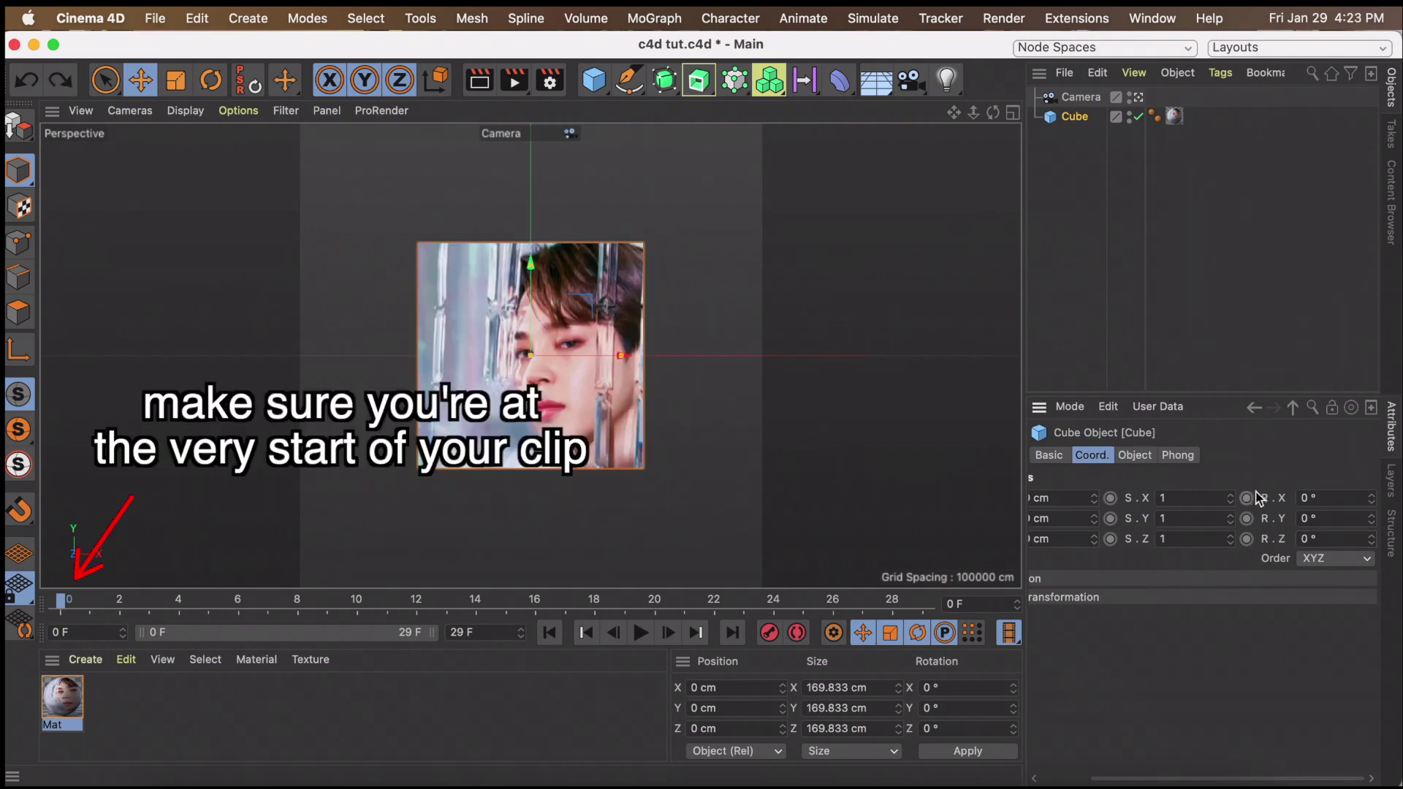
Keyframe the cube's X, Y and Z rotation at frame 0 and turn on autokeying
{"action": "left_click", "coordinate": [1248, 500]}
{"action": "left_click", "coordinate": [1246, 519]}
{"action": "left_click", "coordinate": [1246, 538]}
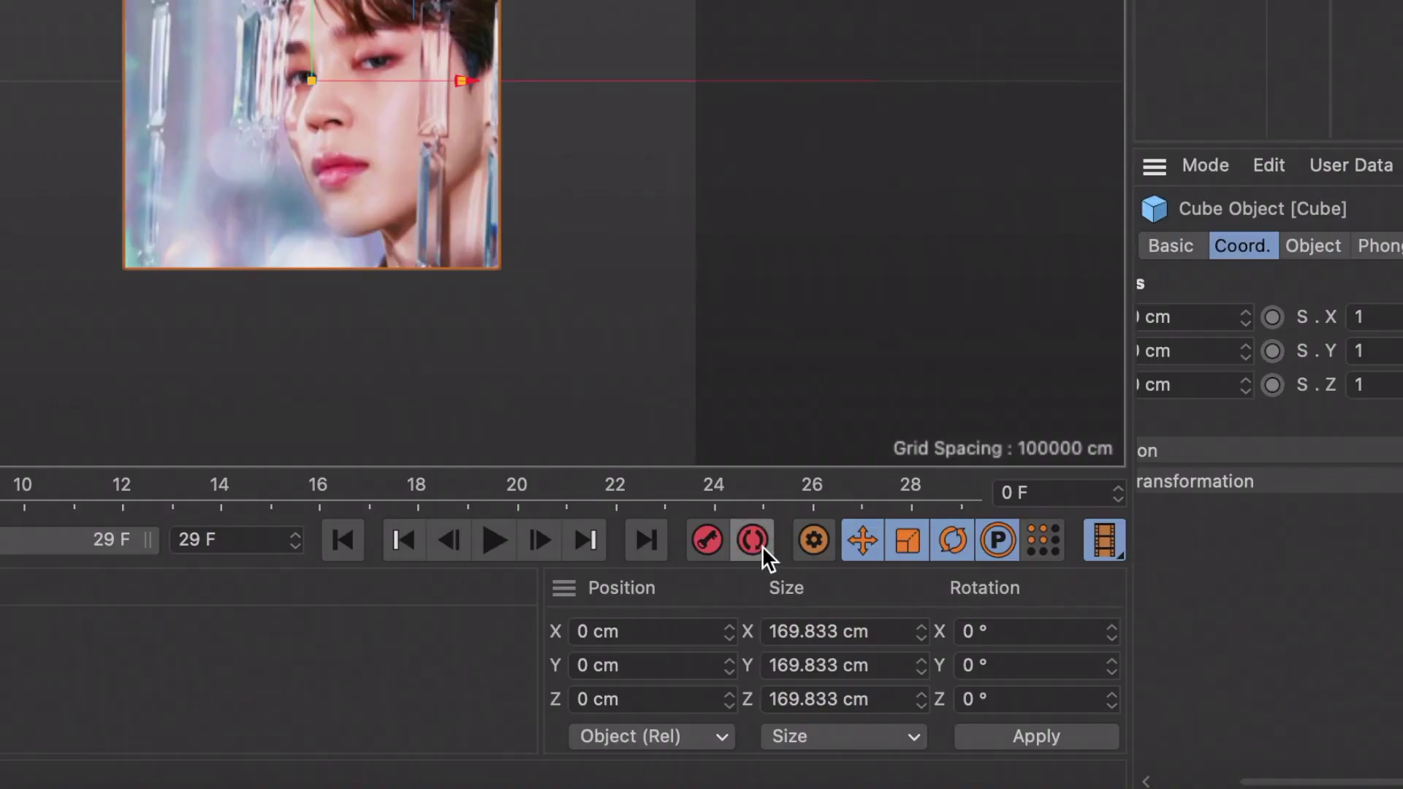
{"action": "left_click", "coordinate": [762, 546]}
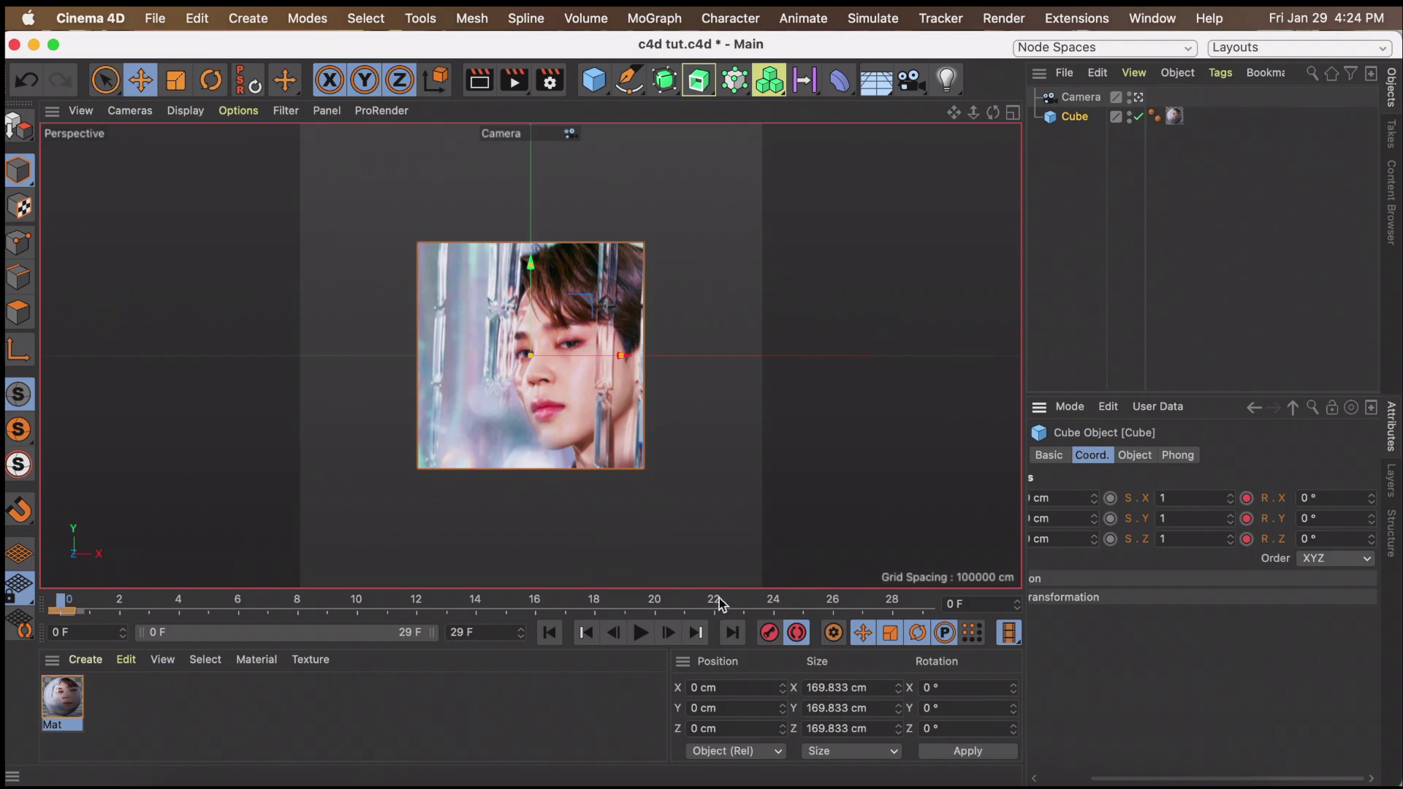
Try a cube rotation of 15° on X at frame 20 and return to frame 0
{"action": "left_click", "coordinate": [642, 605]}
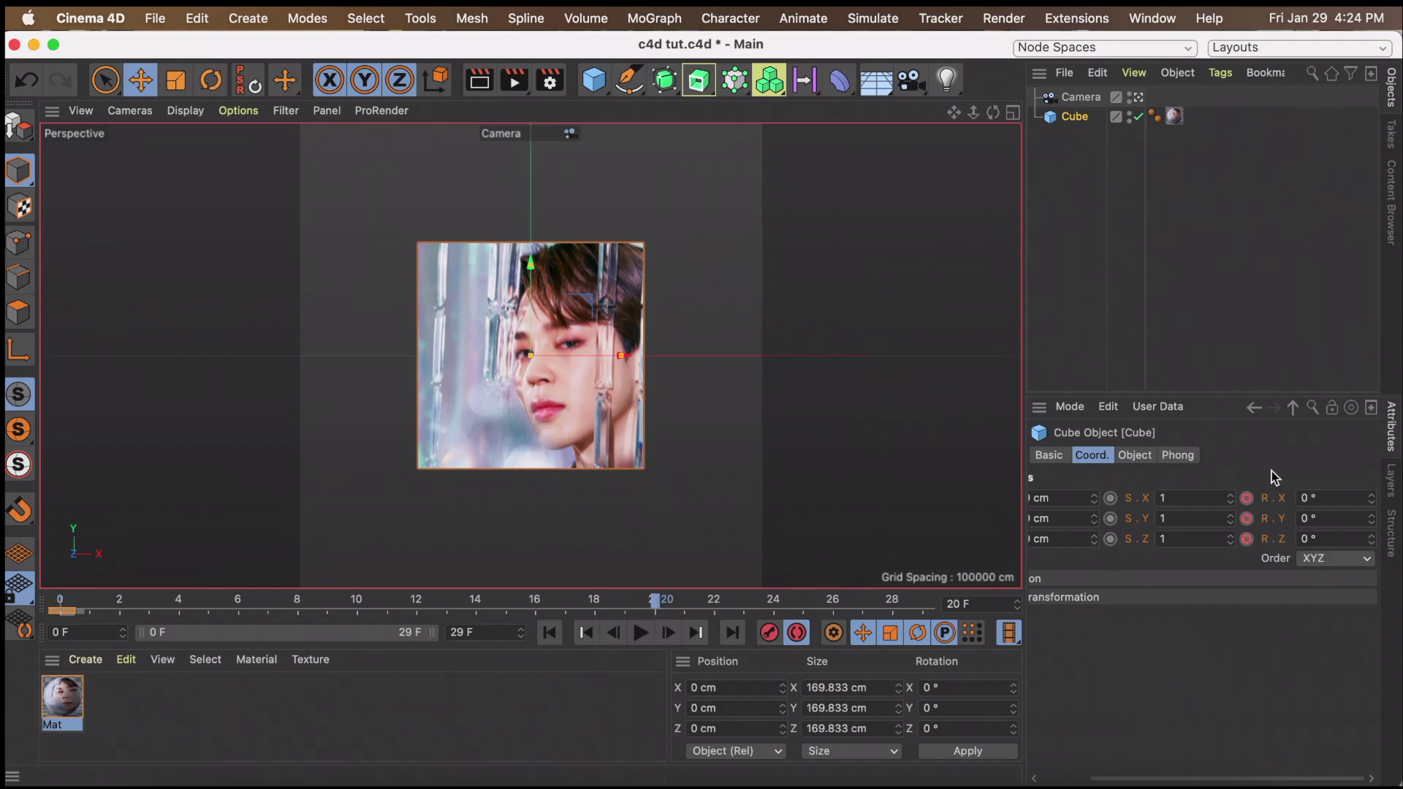
{"action": "left_click", "coordinate": [1331, 502]}
{"action": "type", "text": "15"}
{"action": "key", "text": "Return"}
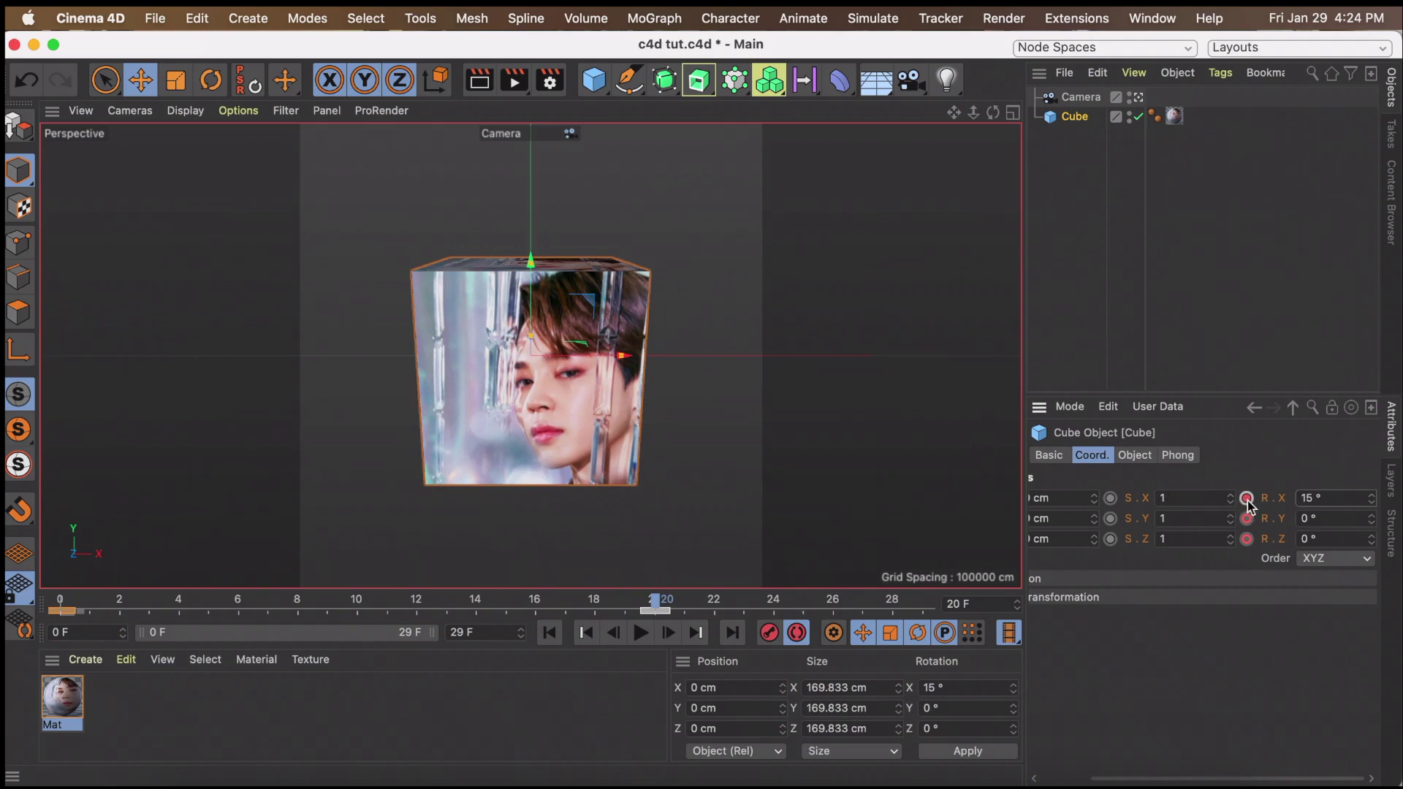
{"action": "key", "text": "shift+f"}
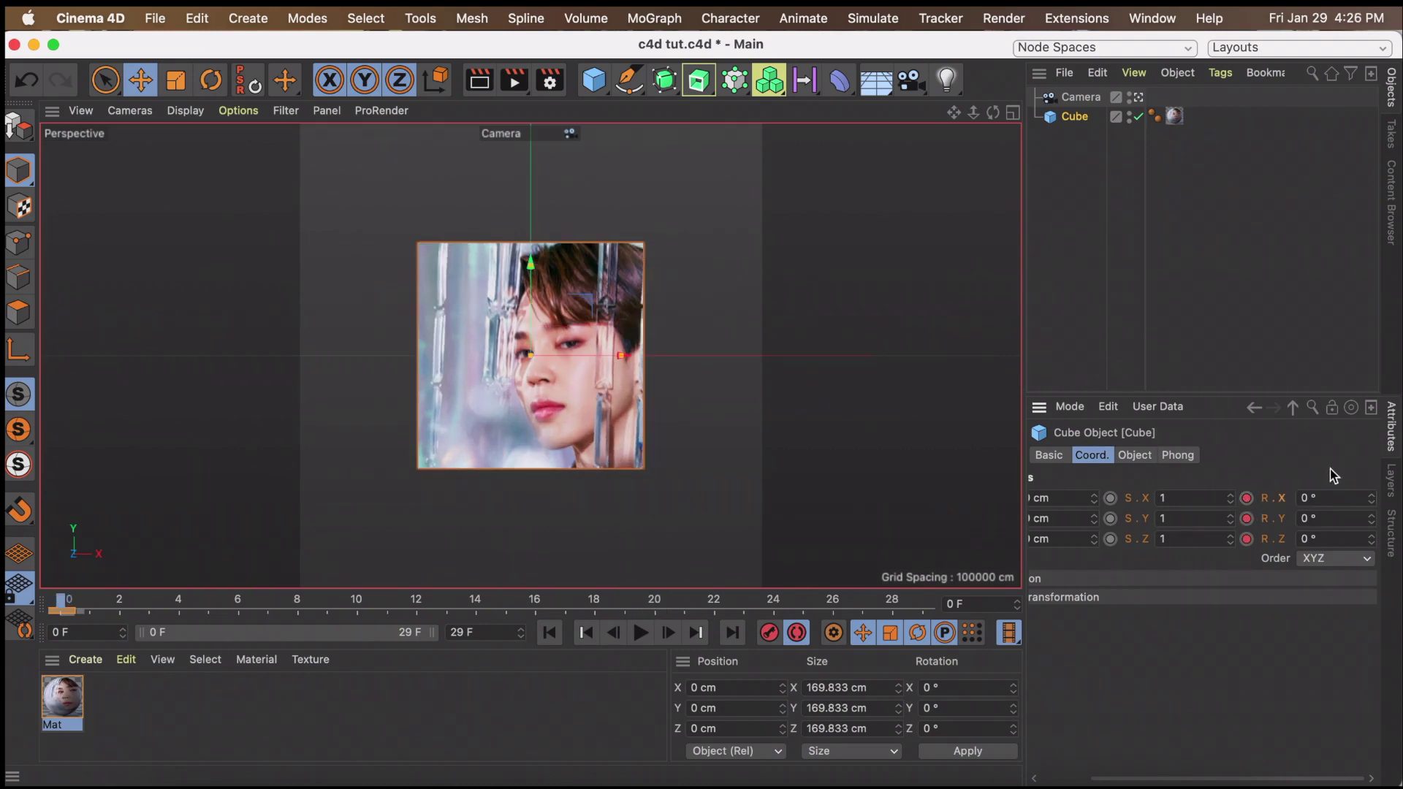
Tilt the cube at frame 0 to -20° on X, -15° on Y and -11° on Z
{"action": "left_click", "coordinate": [1274, 539]}
{"action": "key", "text": "r"}
{"action": "mouse_move", "coordinate": [554, 350]}
{"action": "left_mouse_down"}
{"action": "mouse_move", "coordinate": [549, 305]}
{"action": "mouse_move", "coordinate": [561, 333]}
{"action": "left_mouse_up"}
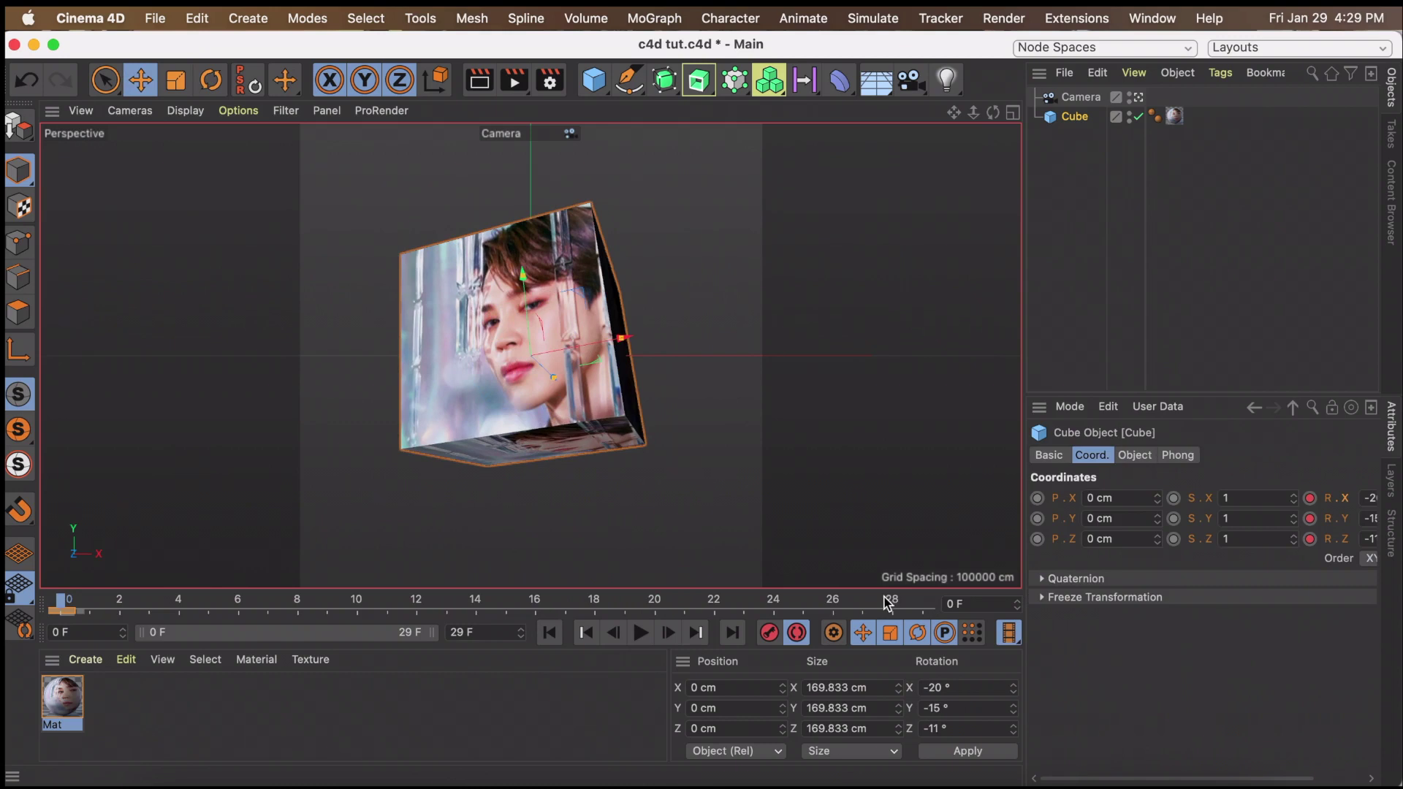
Set the cube's rotation at frame 28 to 160° on X, 165° on Y and 169° on Z
{"action": "left_click", "coordinate": [893, 605]}
{"action": "mouse_move", "coordinate": [893, 605]}
{"action": "left_mouse_down"}
{"action": "mouse_move", "coordinate": [840, 600]}
{"action": "mouse_move", "coordinate": [888, 608]}
{"action": "left_mouse_up"}
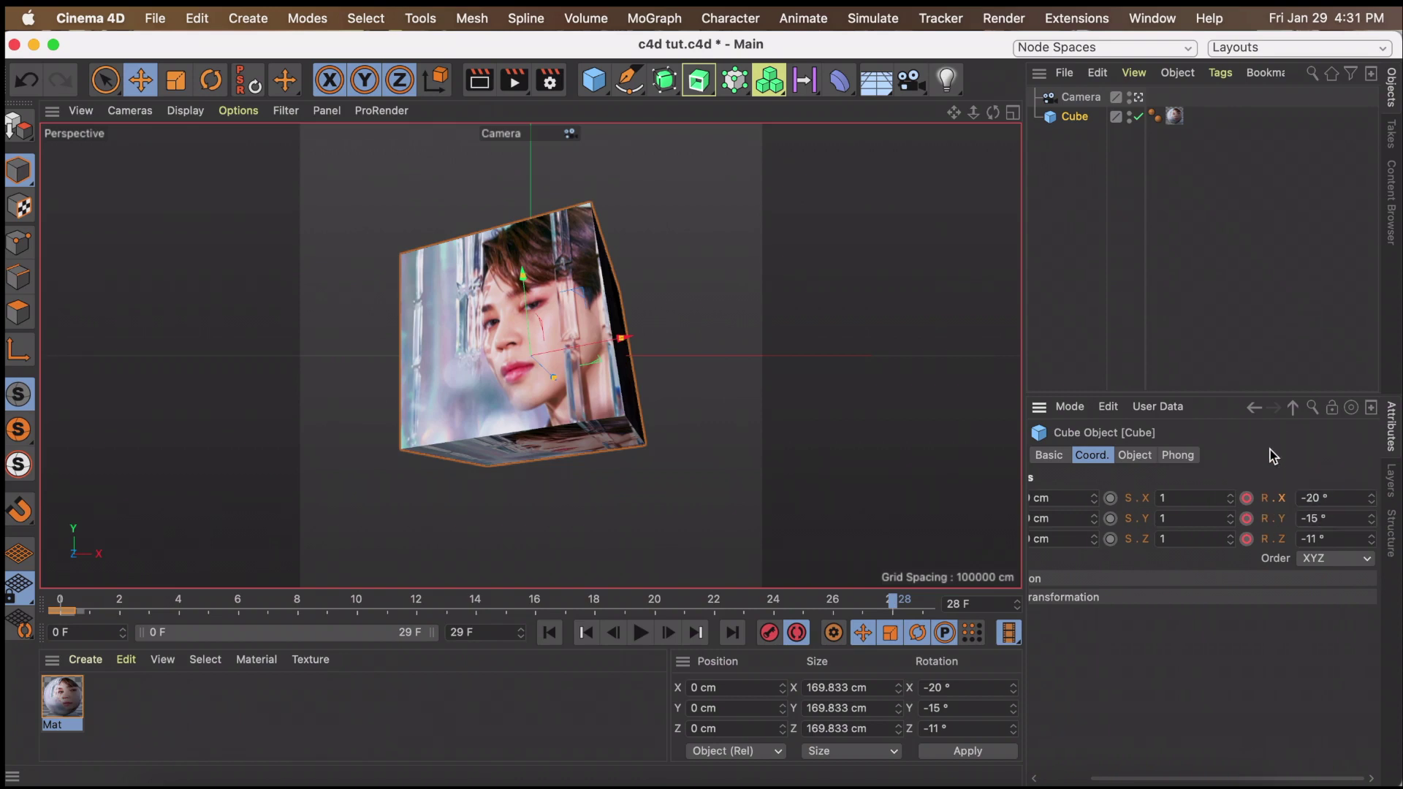
{"action": "double_click", "coordinate": [1348, 500]}
{"action": "type", "text": "1"}
{"action": "type", "text": "6"}
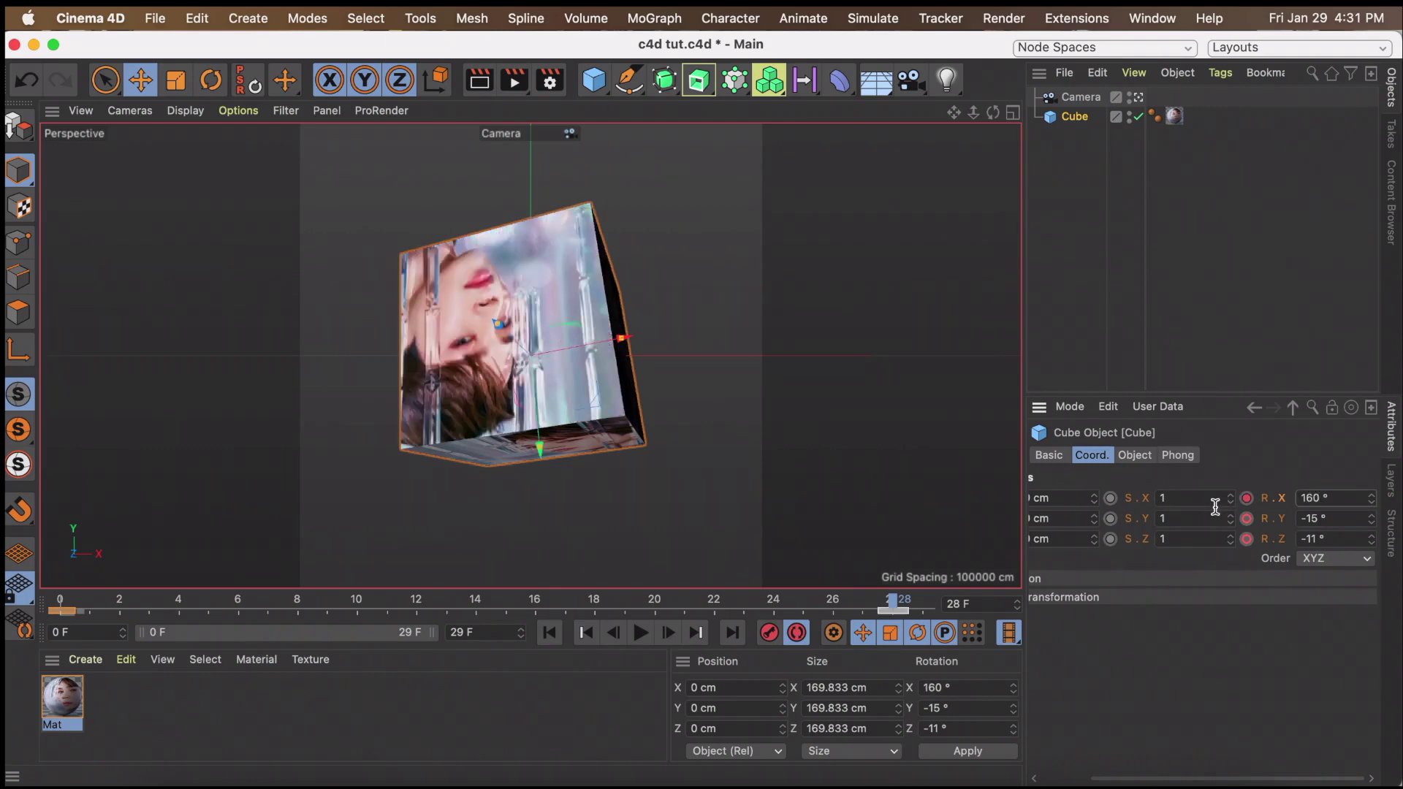
{"action": "mouse_move", "coordinate": [893, 602]}
{"action": "left_mouse_down"}
{"action": "mouse_move", "coordinate": [18, 615]}
{"action": "mouse_move", "coordinate": [892, 606]}
{"action": "left_mouse_up"}
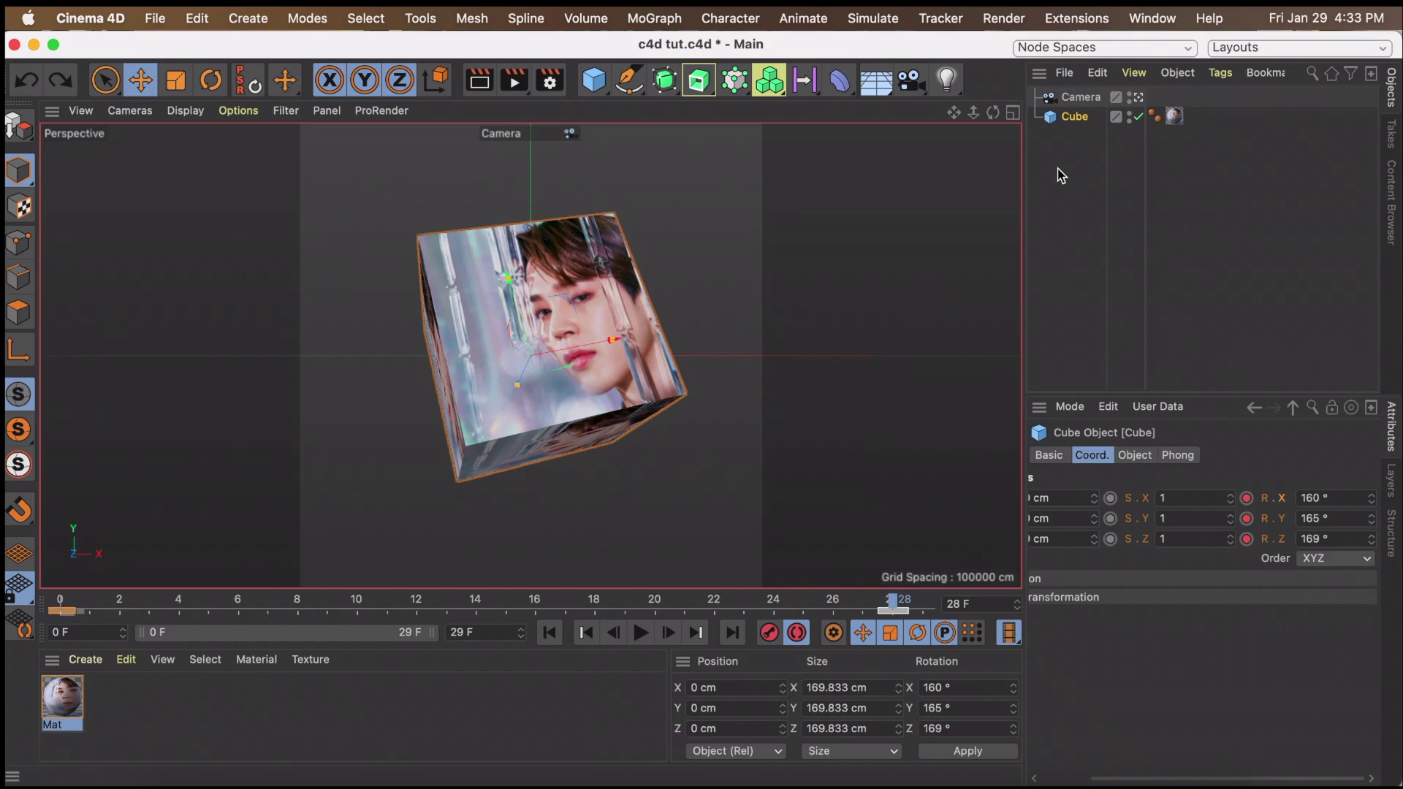
Show the F-Curve timeline, expand the cube's tracks and display all three rotation curves together
{"action": "left_click", "coordinate": [1140, 18]}
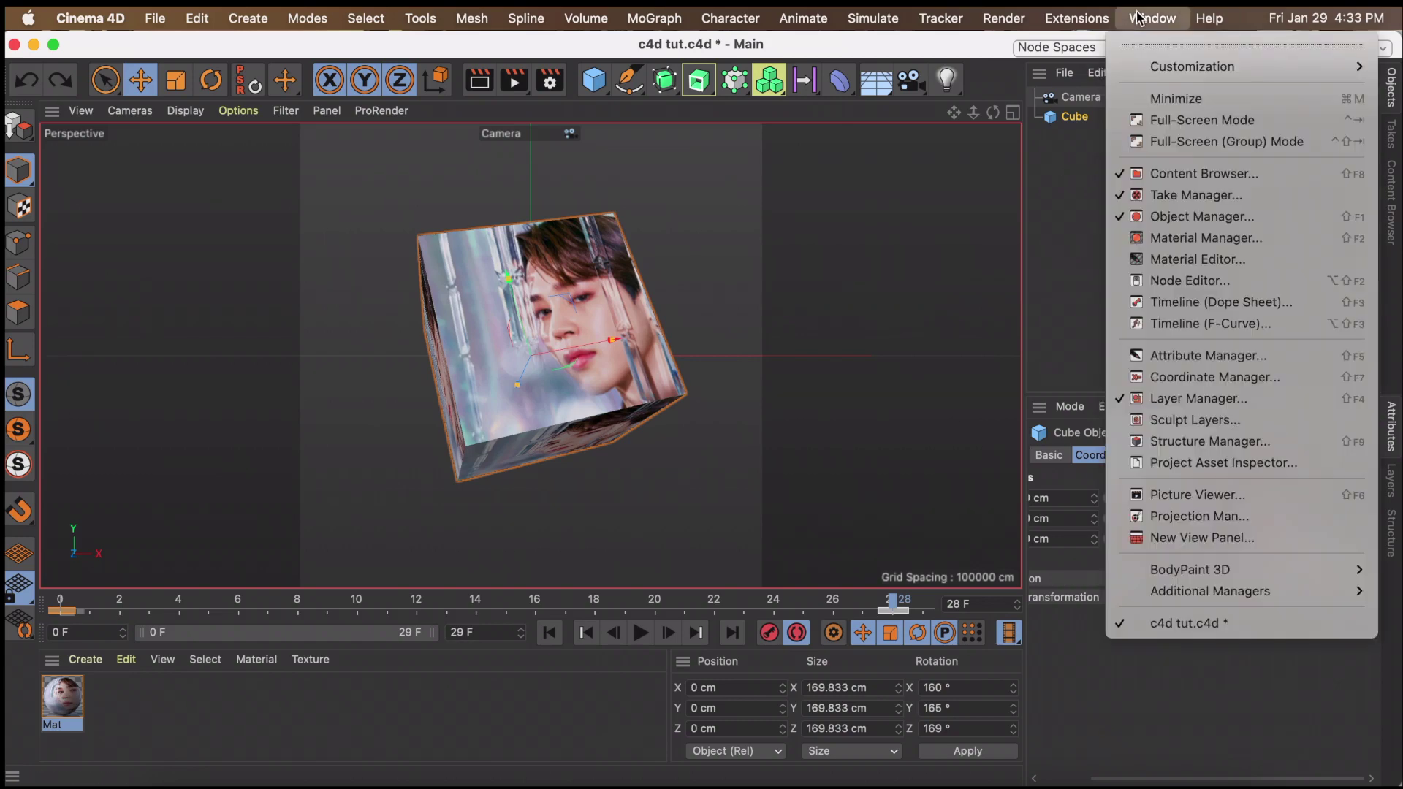
{"action": "left_click", "coordinate": [1172, 323]}
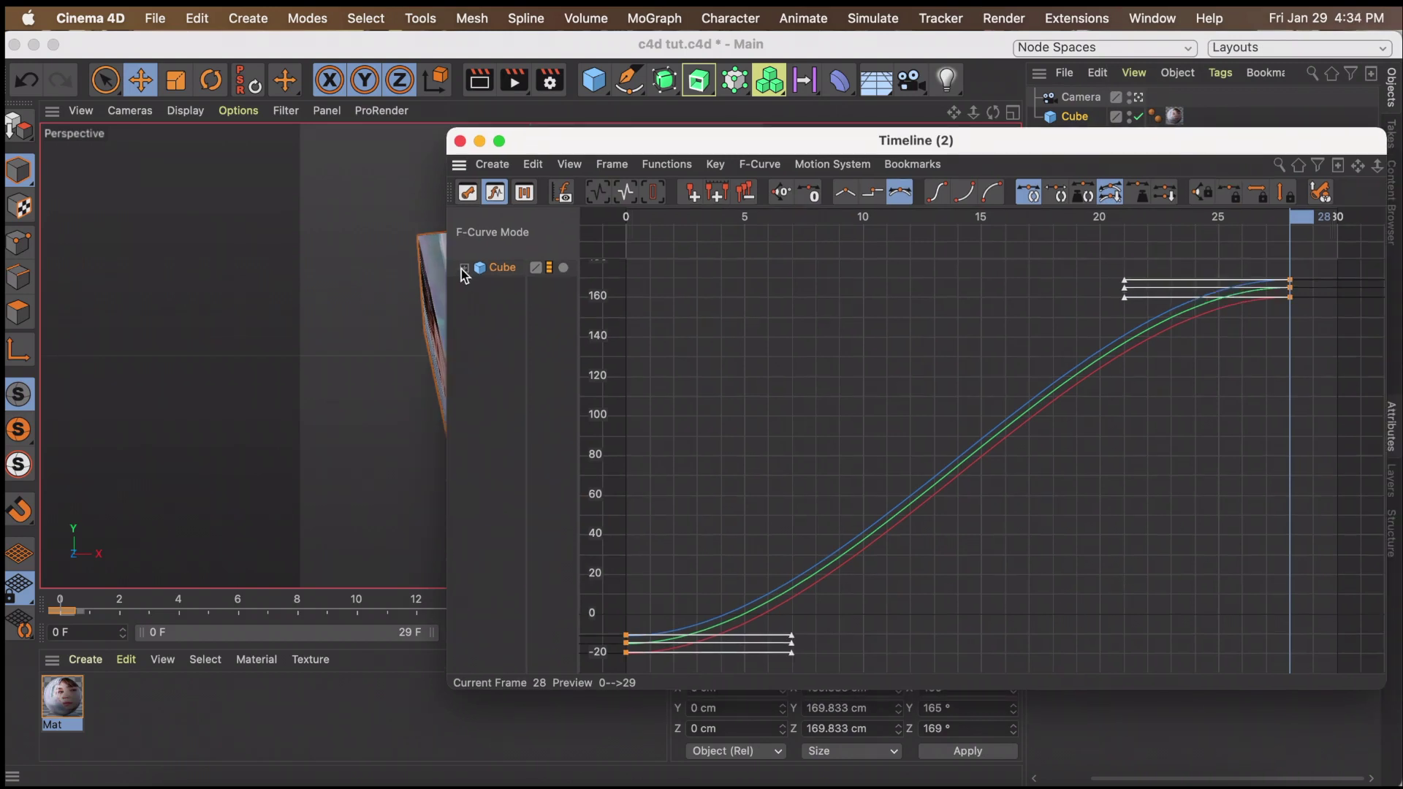
{"action": "left_click", "coordinate": [465, 269]}
{"action": "left_click", "coordinate": [527, 284]}
{"action": "left_click", "coordinate": [535, 302]}
{"action": "left_click", "coordinate": [540, 320]}
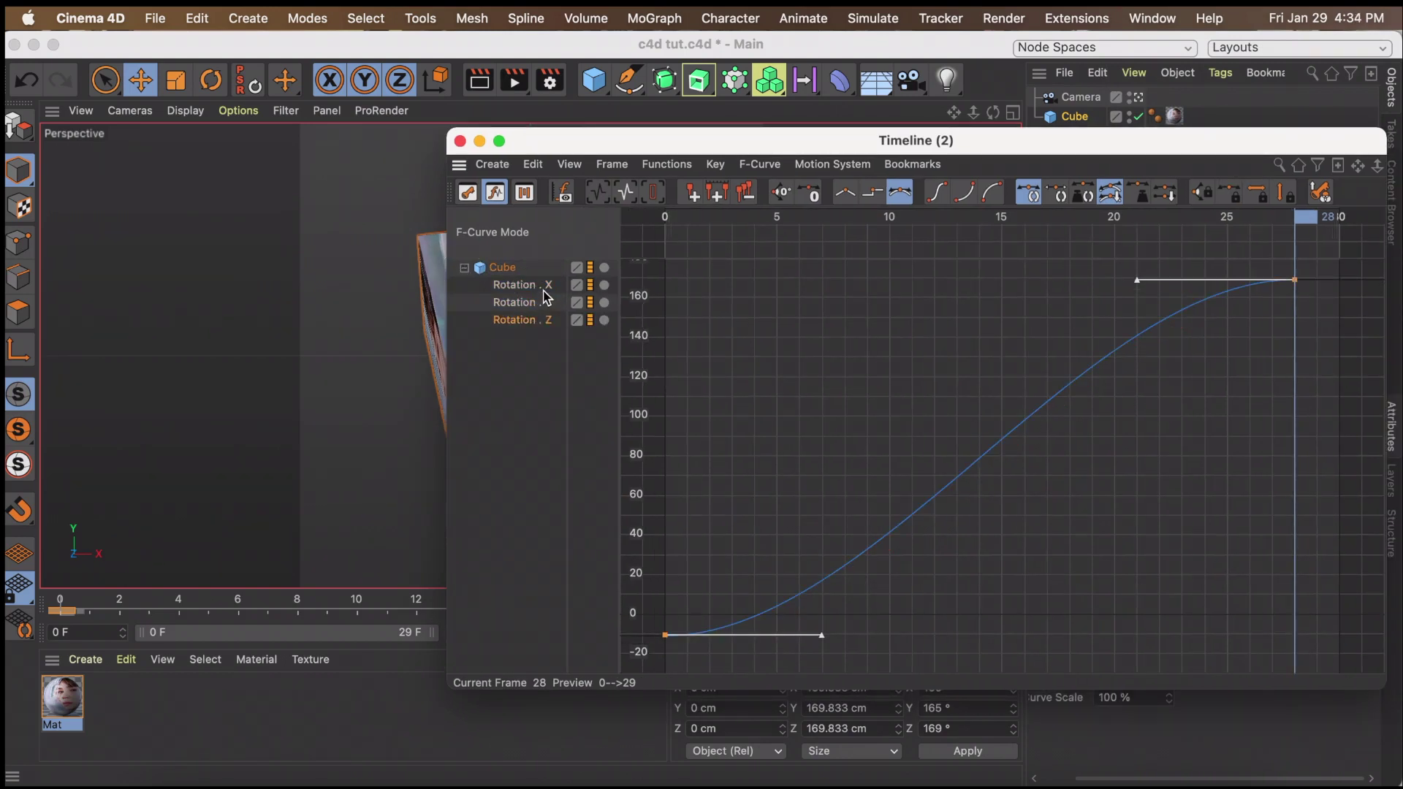
{"action": "left_click", "coordinate": [544, 304]}
{"action": "left_click", "coordinate": [504, 268]}
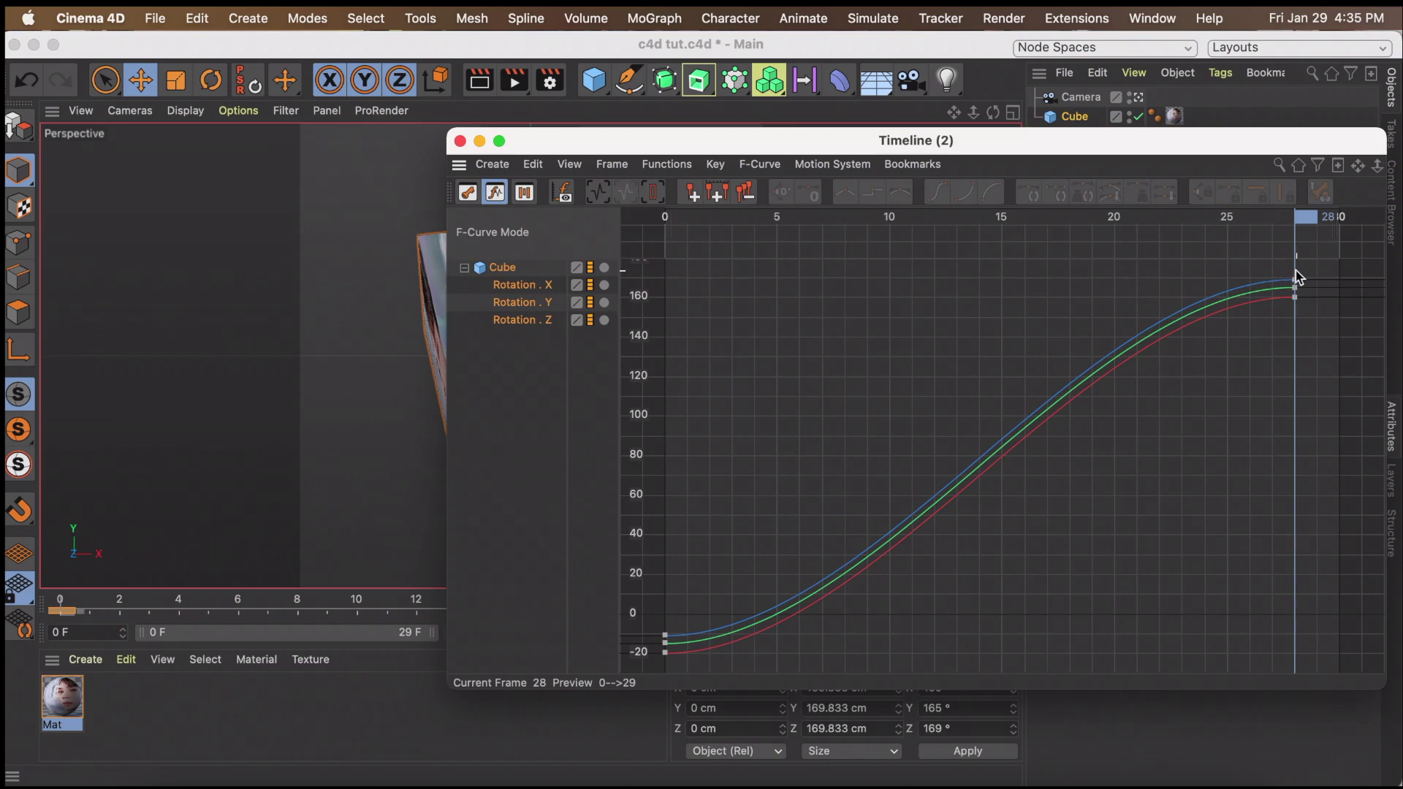
Lengthen the tangents of the end and start rotation keys toward the middle to ease all three curves
{"action": "left_click_drag", "start_coordinate": [1265, 266], "coordinate": [1328, 320]}
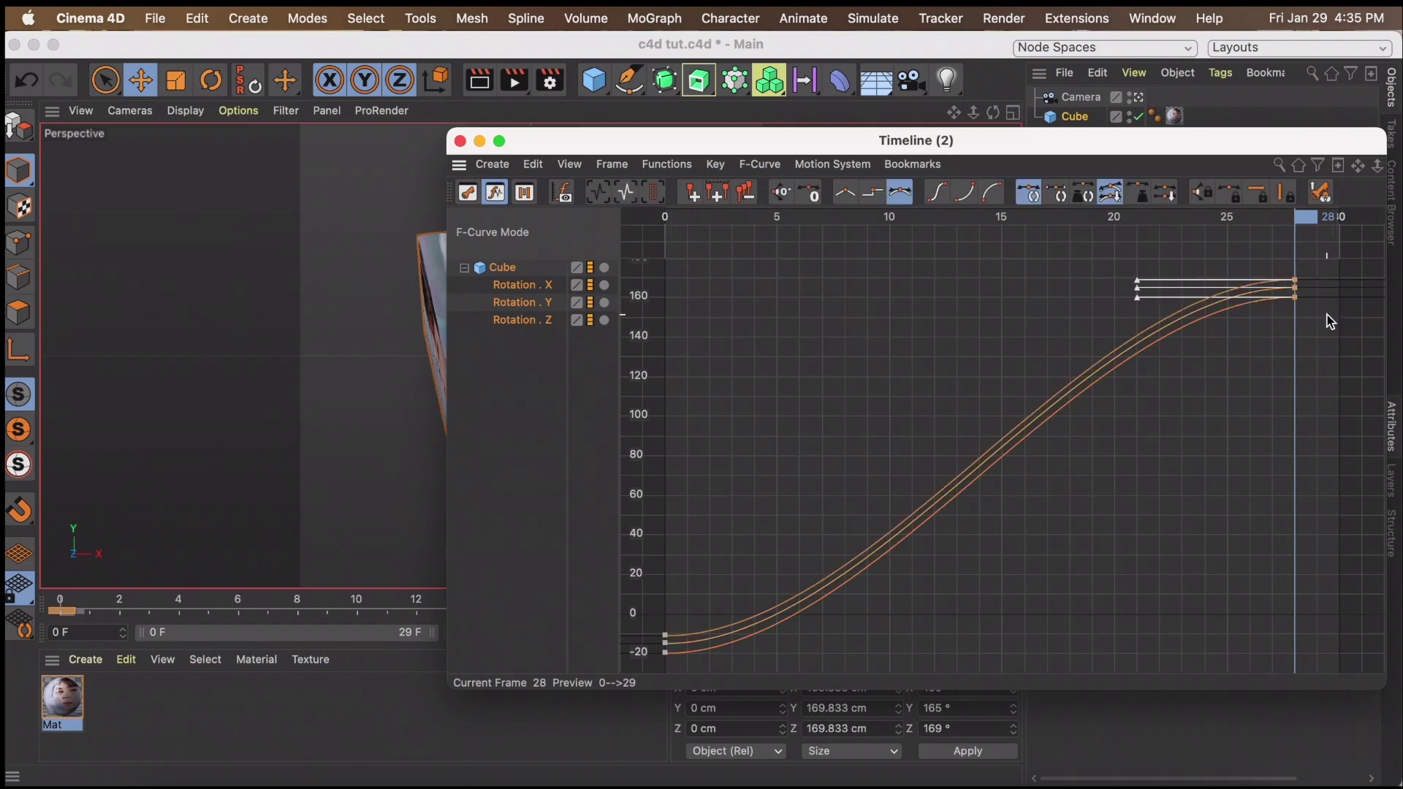
{"action": "left_click_drag", "start_coordinate": [1111, 276], "coordinate": [840, 279]}
{"action": "left_click", "coordinate": [703, 633]}
{"action": "left_click_drag", "start_coordinate": [703, 633], "coordinate": [627, 560]}
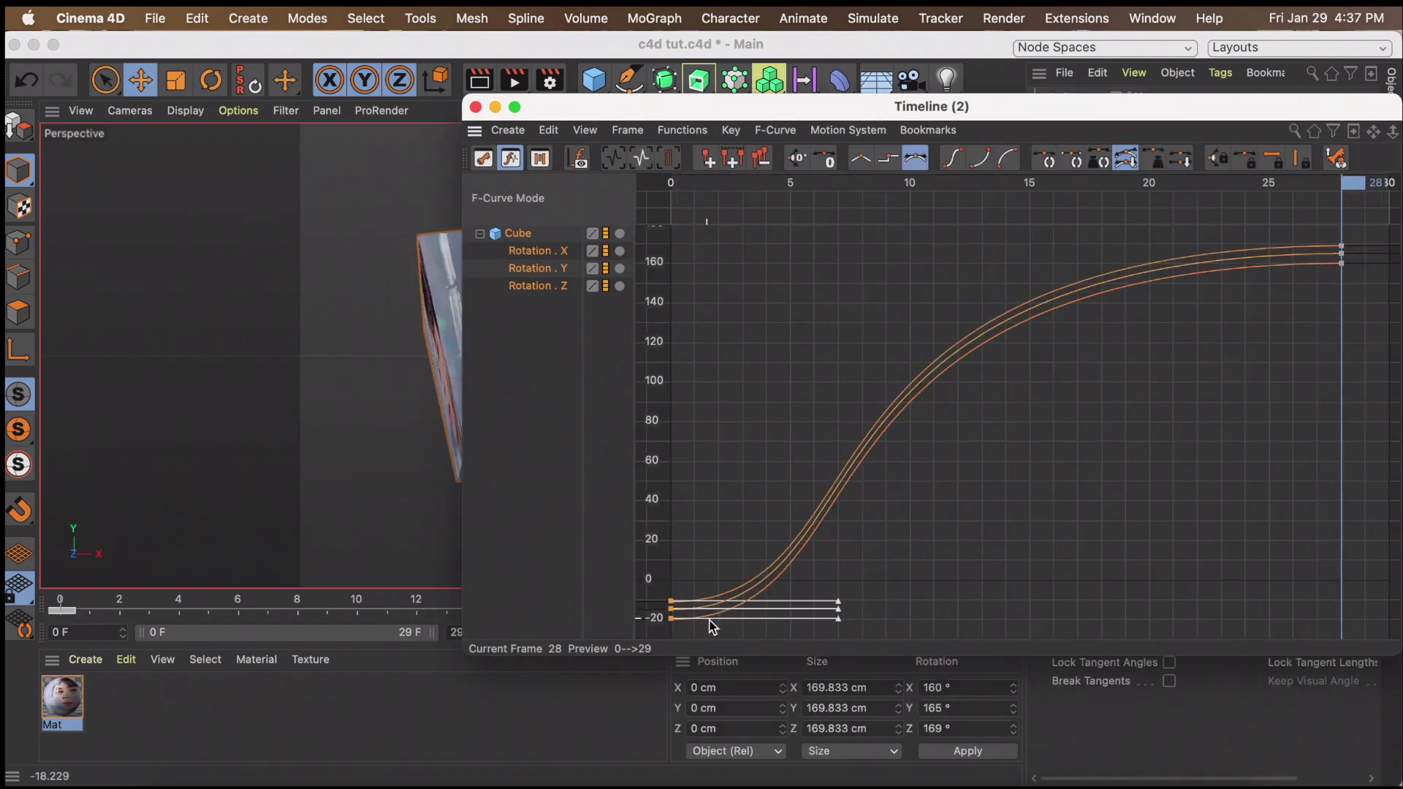
{"action": "left_click", "coordinate": [863, 614]}
{"action": "left_click_drag", "start_coordinate": [863, 620], "coordinate": [1242, 605]}
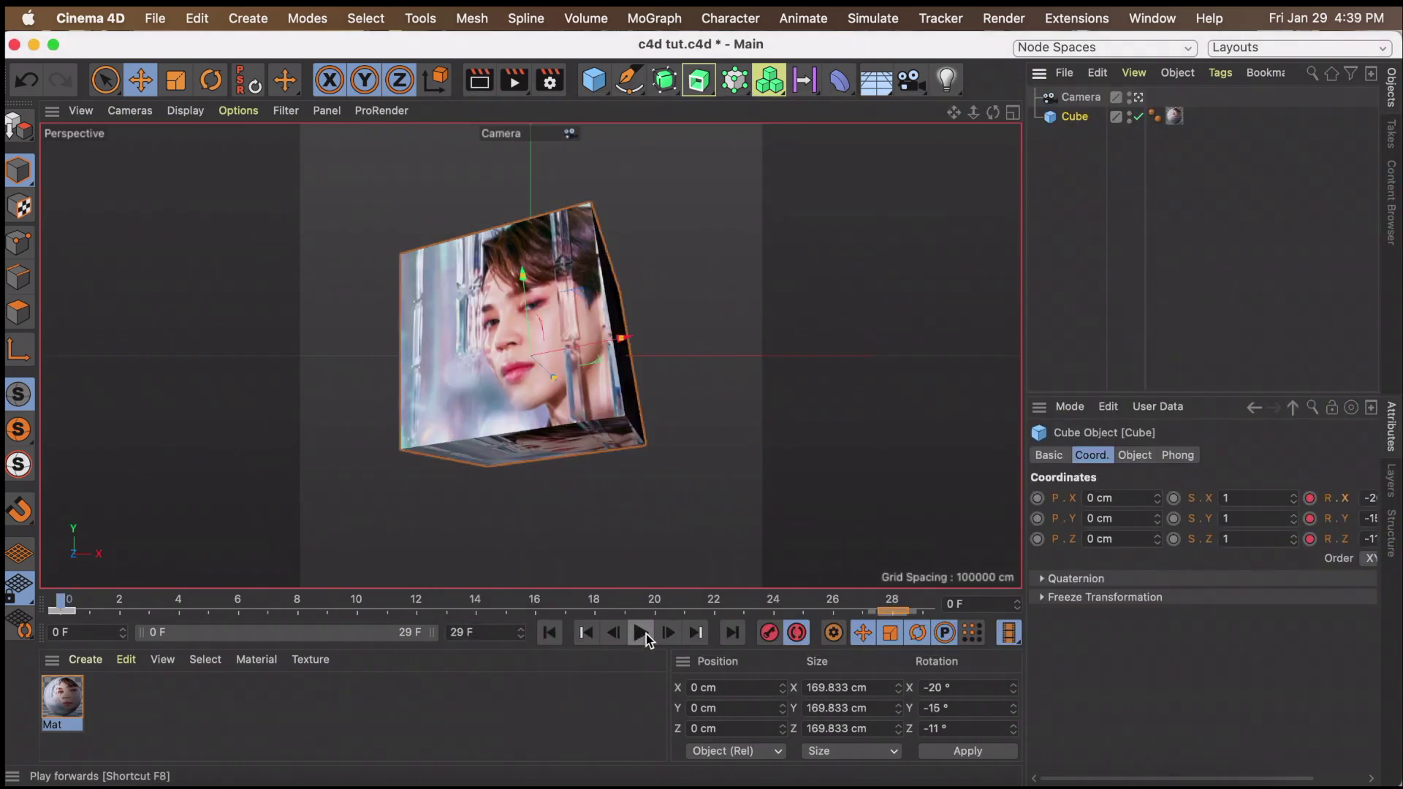
Play back the cube's rotation animation, rewind it, and play the animation in the watch pt 2.c4d project
{"action": "left_click", "coordinate": [642, 633]}
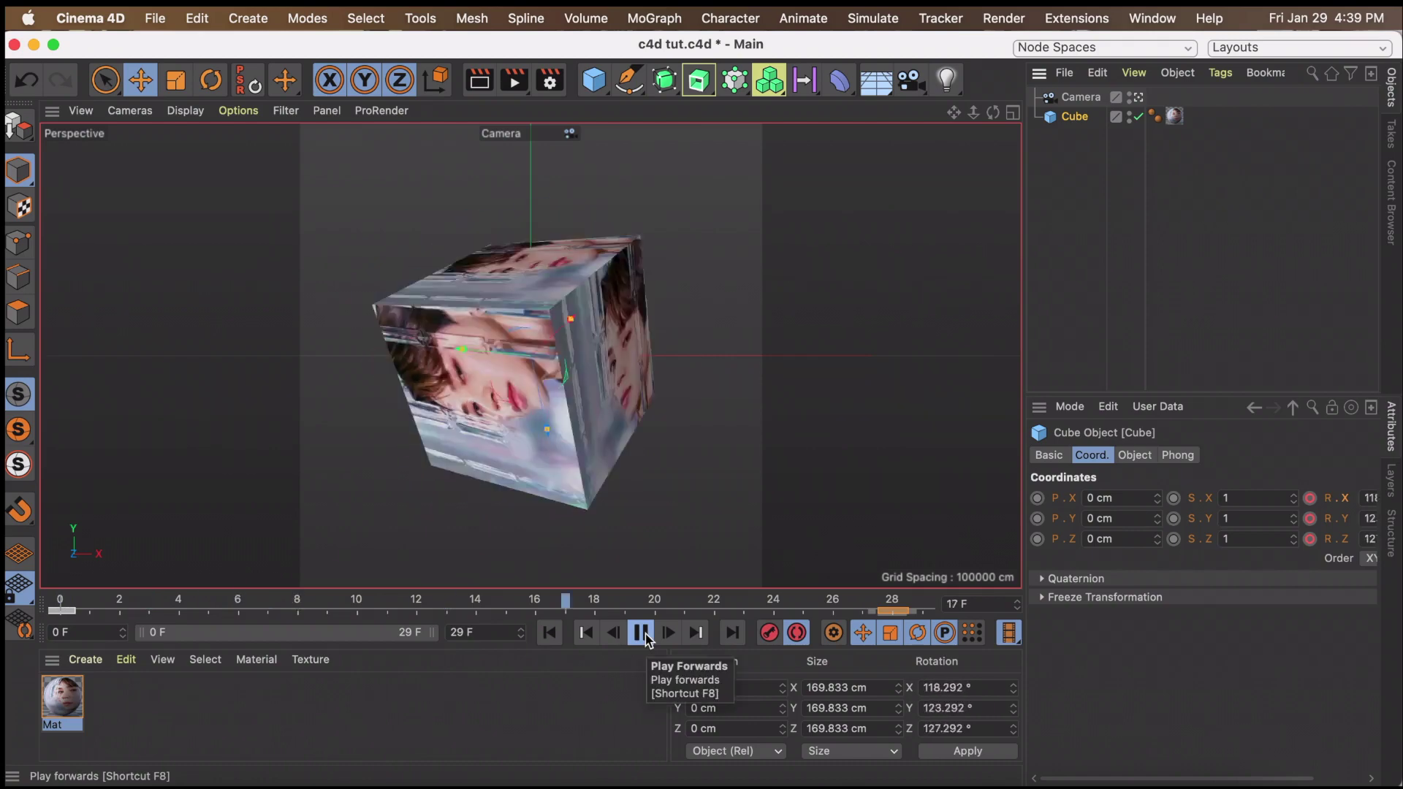
{"action": "left_click", "coordinate": [642, 633]}
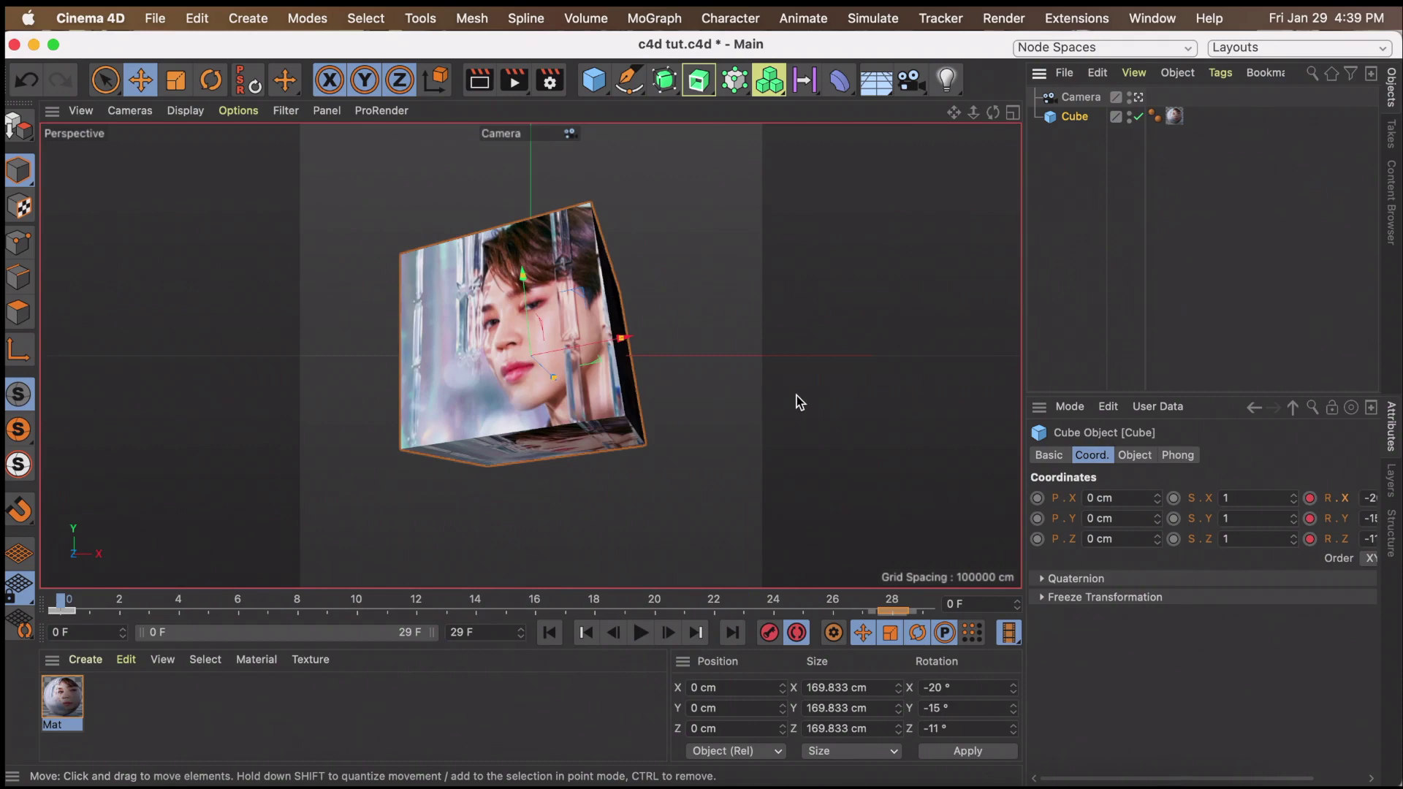
{"action": "left_click", "coordinate": [642, 633]}
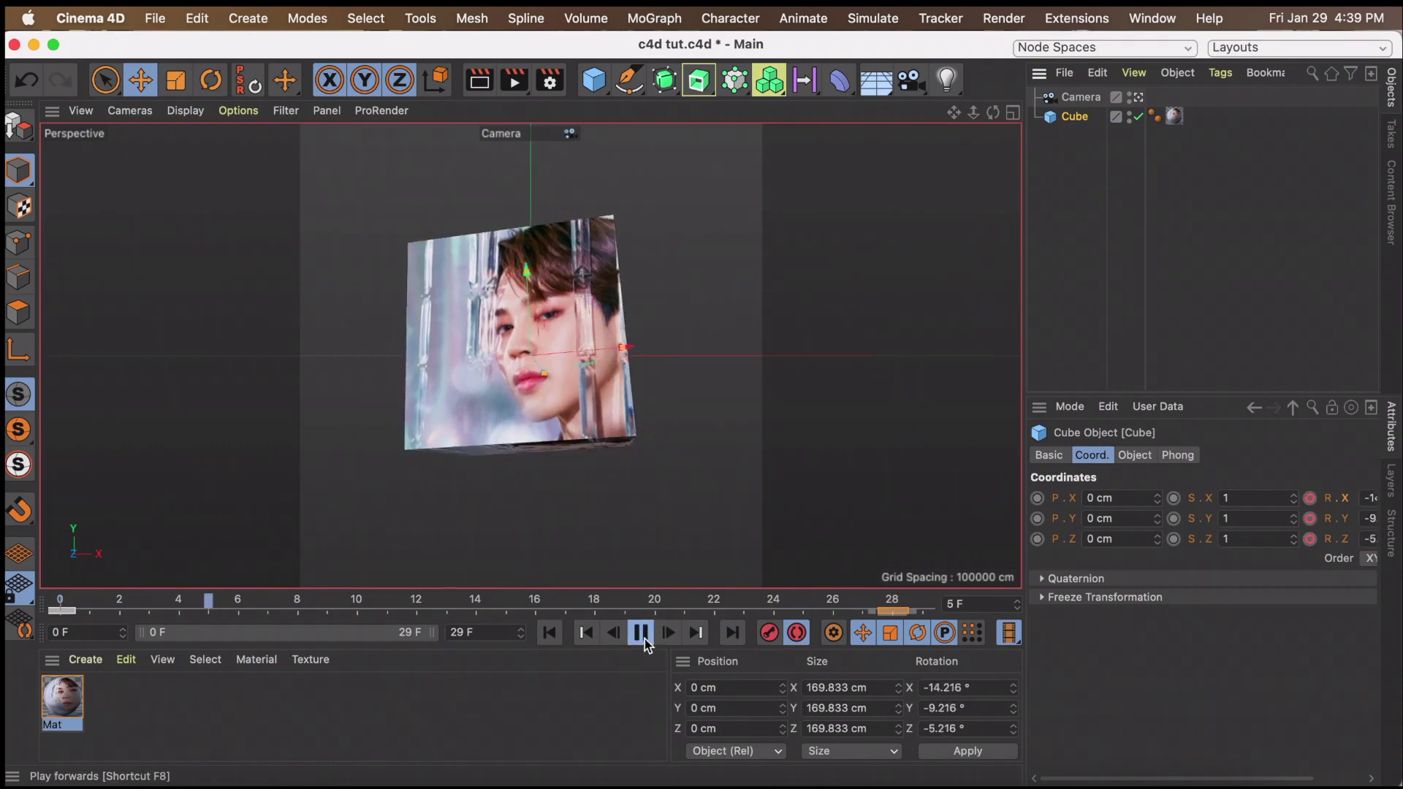
{"action": "left_click", "coordinate": [643, 635]}
{"action": "left_click", "coordinate": [585, 633]}
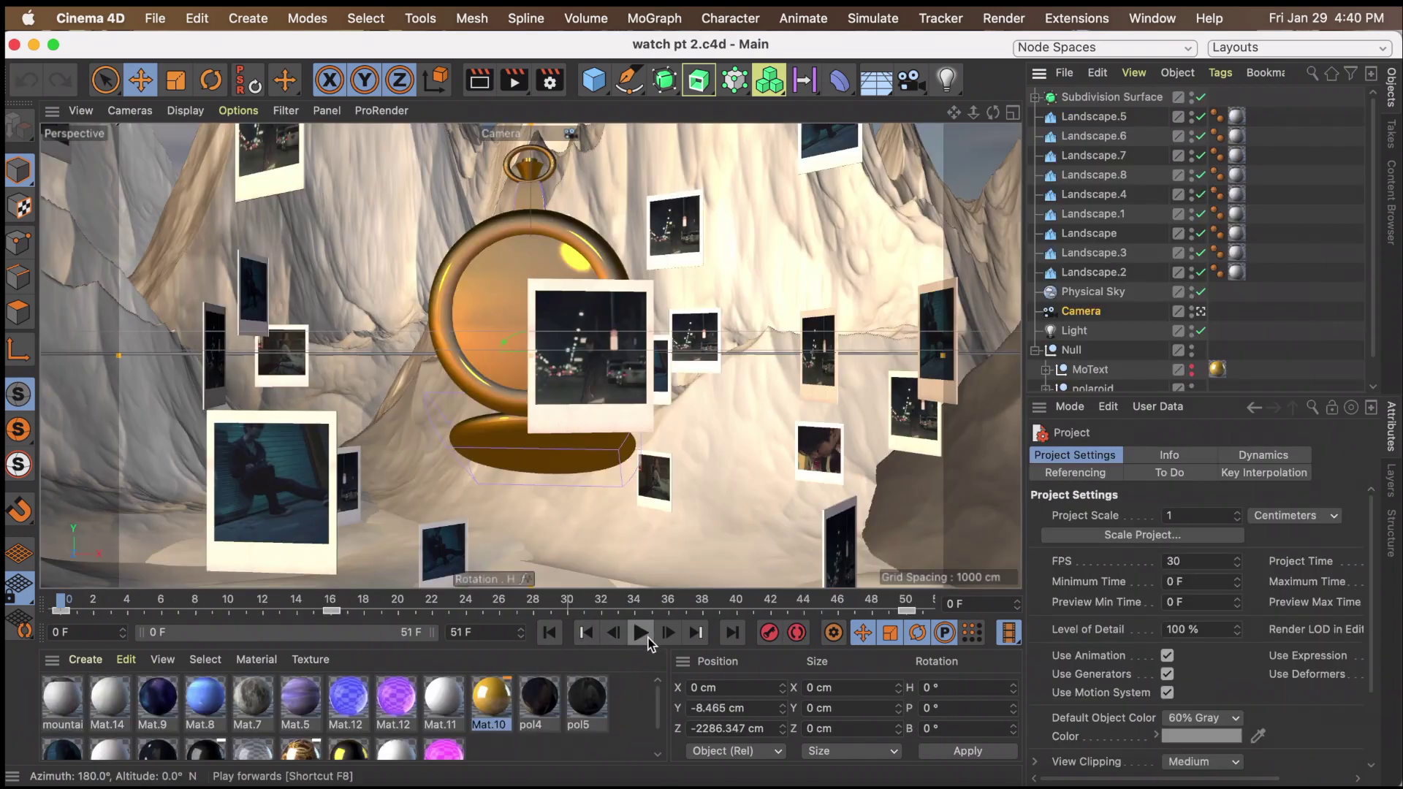
{"action": "left_click", "coordinate": [648, 638]}
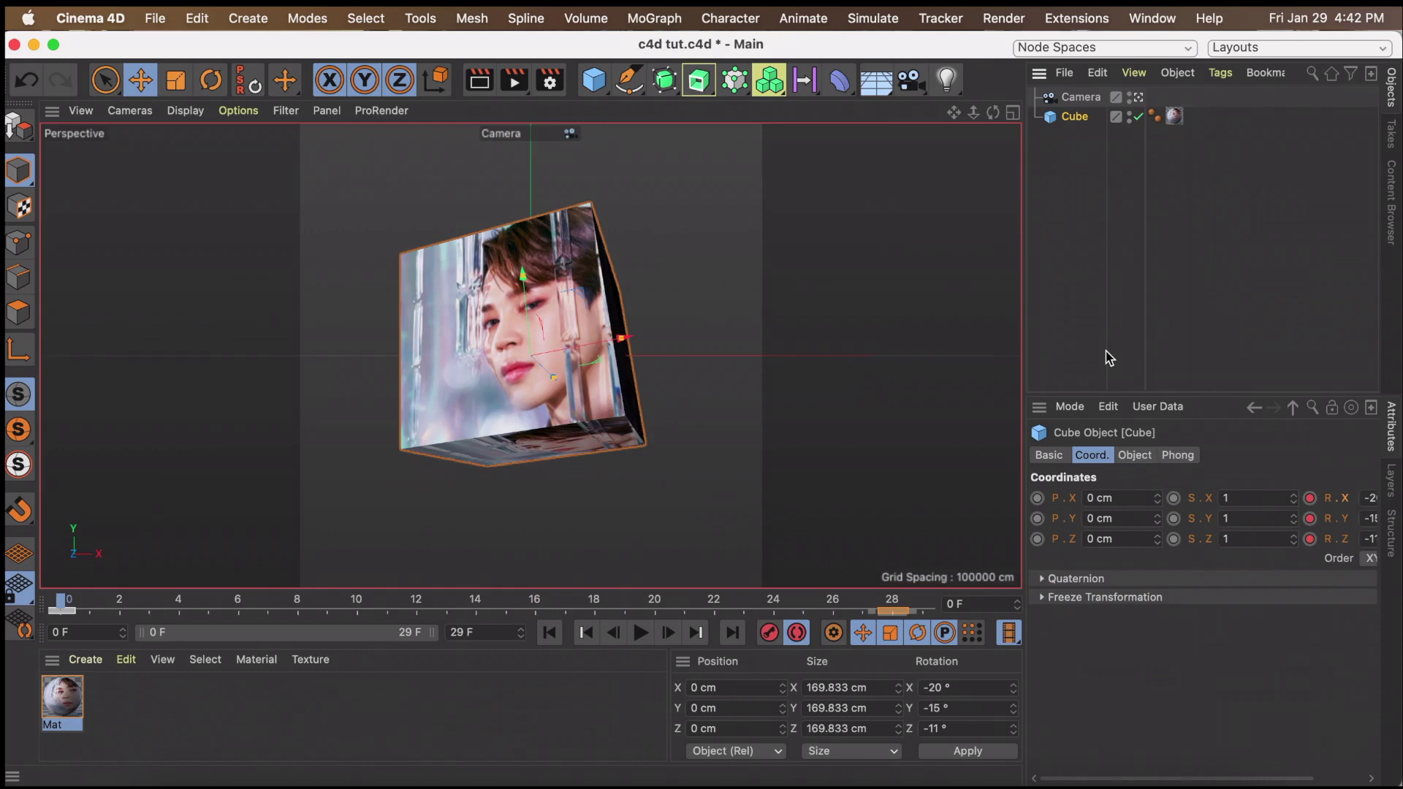
Save the cube project as c4d tut.c4d
{"action": "key", "text": "super+s"}
{"action": "key", "text": "shift+super+s"}
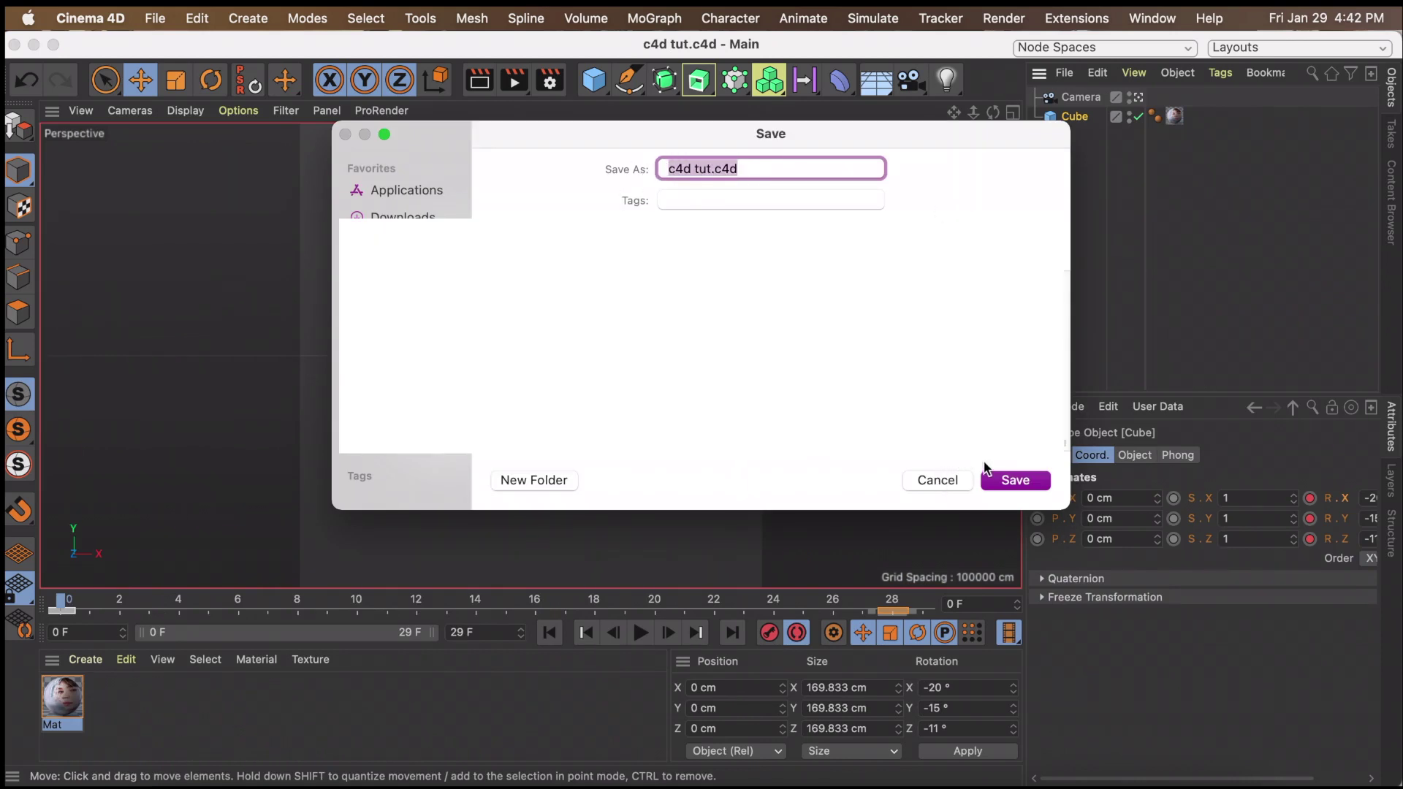
{"action": "left_click", "coordinate": [1001, 480]}
Switch to After Effects, add c4d tut.c4d from Finder to Comp 1 and start its layer at 0:00:00:15
{"action": "left_click", "coordinate": [927, 768]}
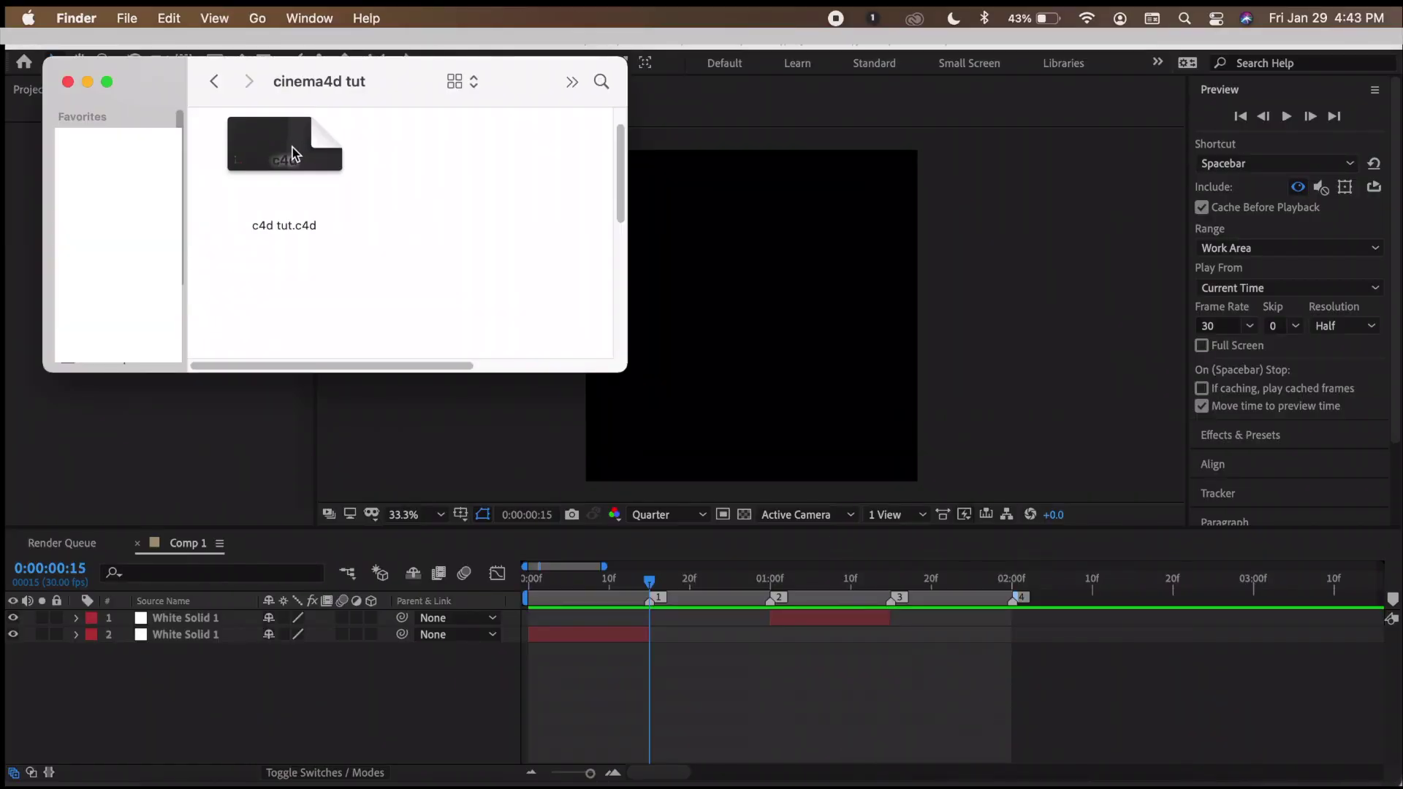
{"action": "left_click_drag", "start_coordinate": [293, 153], "coordinate": [752, 486]}
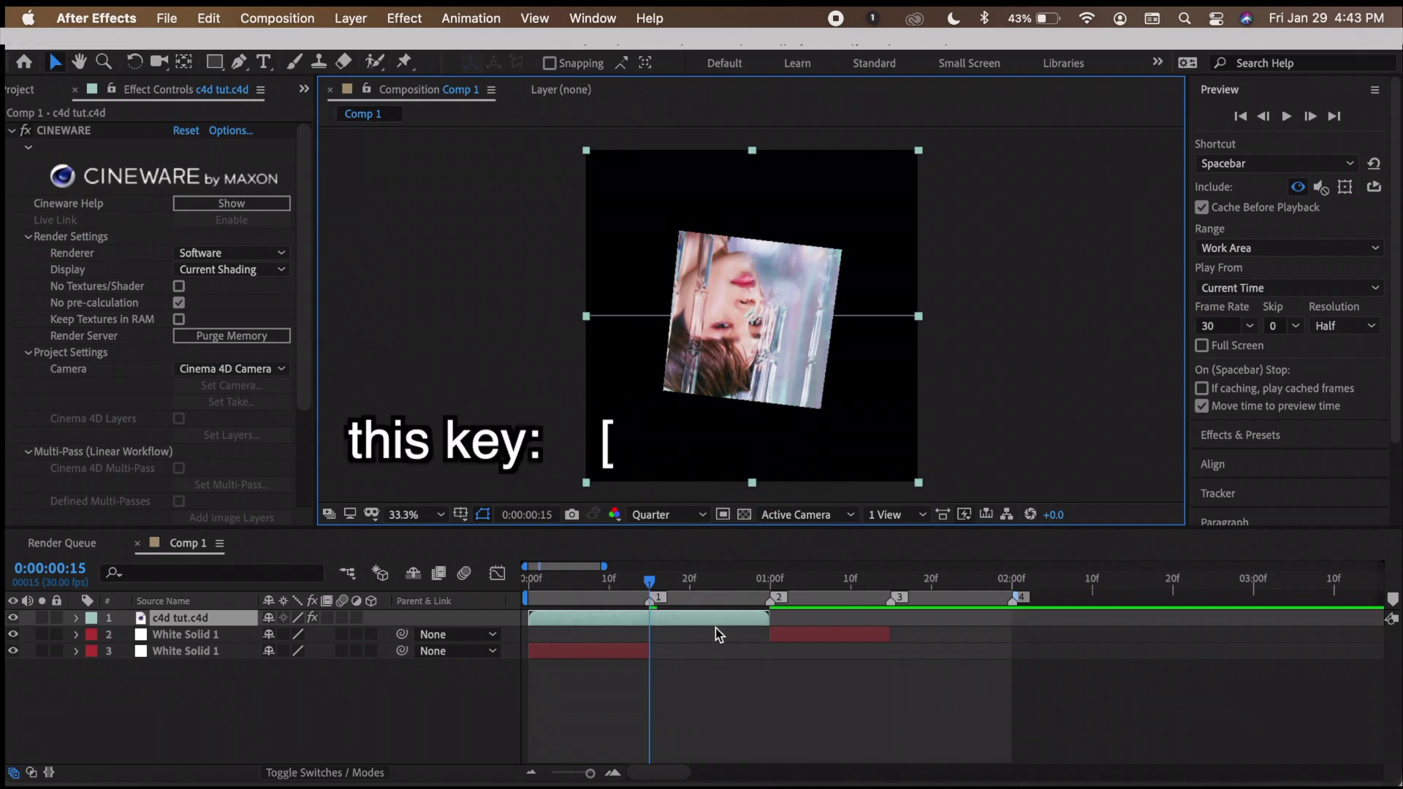
{"action": "key", "text": "bracketleft"}
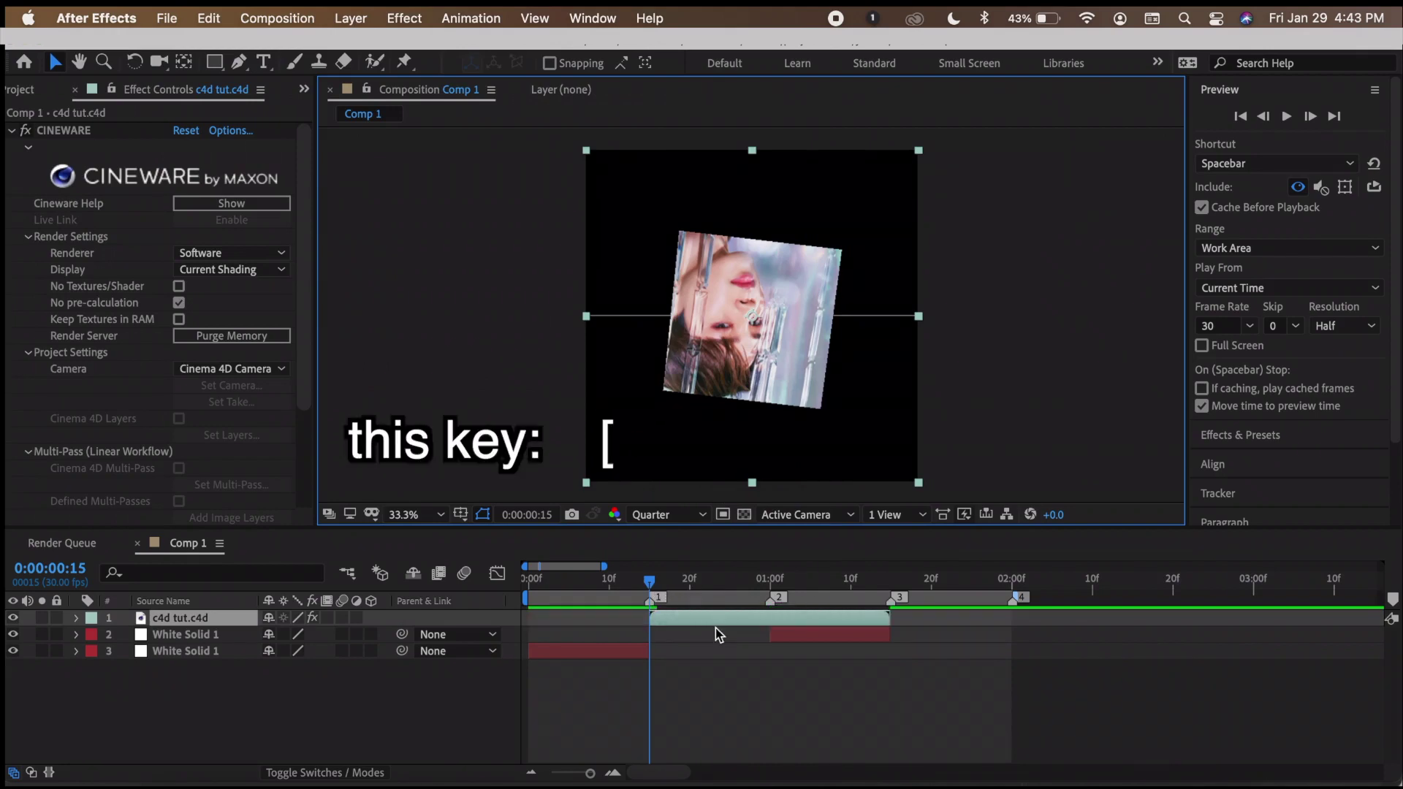
Preview the cube animation in Comp 1 from 0:00:00:15
{"action": "left_click", "coordinate": [1232, 106]}
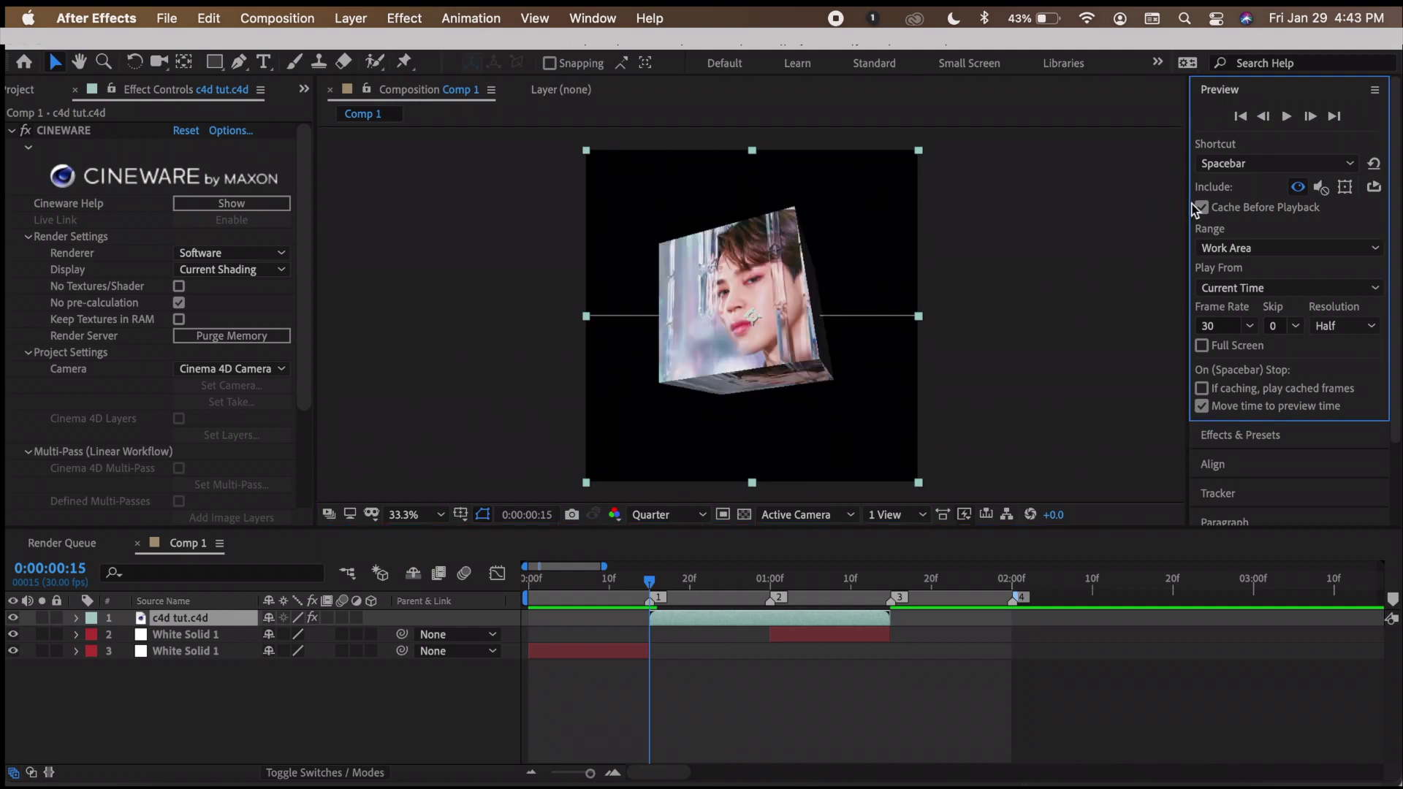
{"action": "key", "text": "space"}
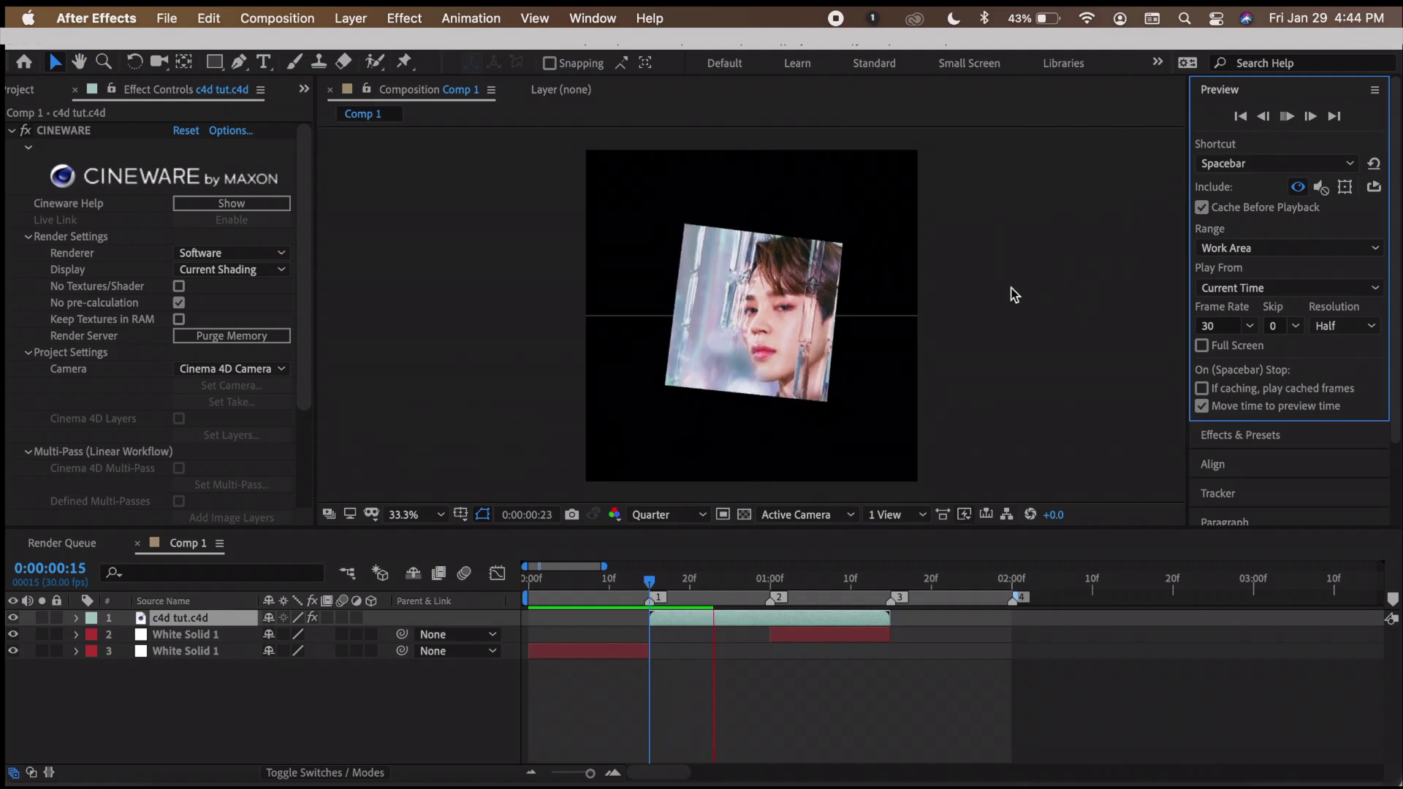
{"action": "key", "text": "space"}
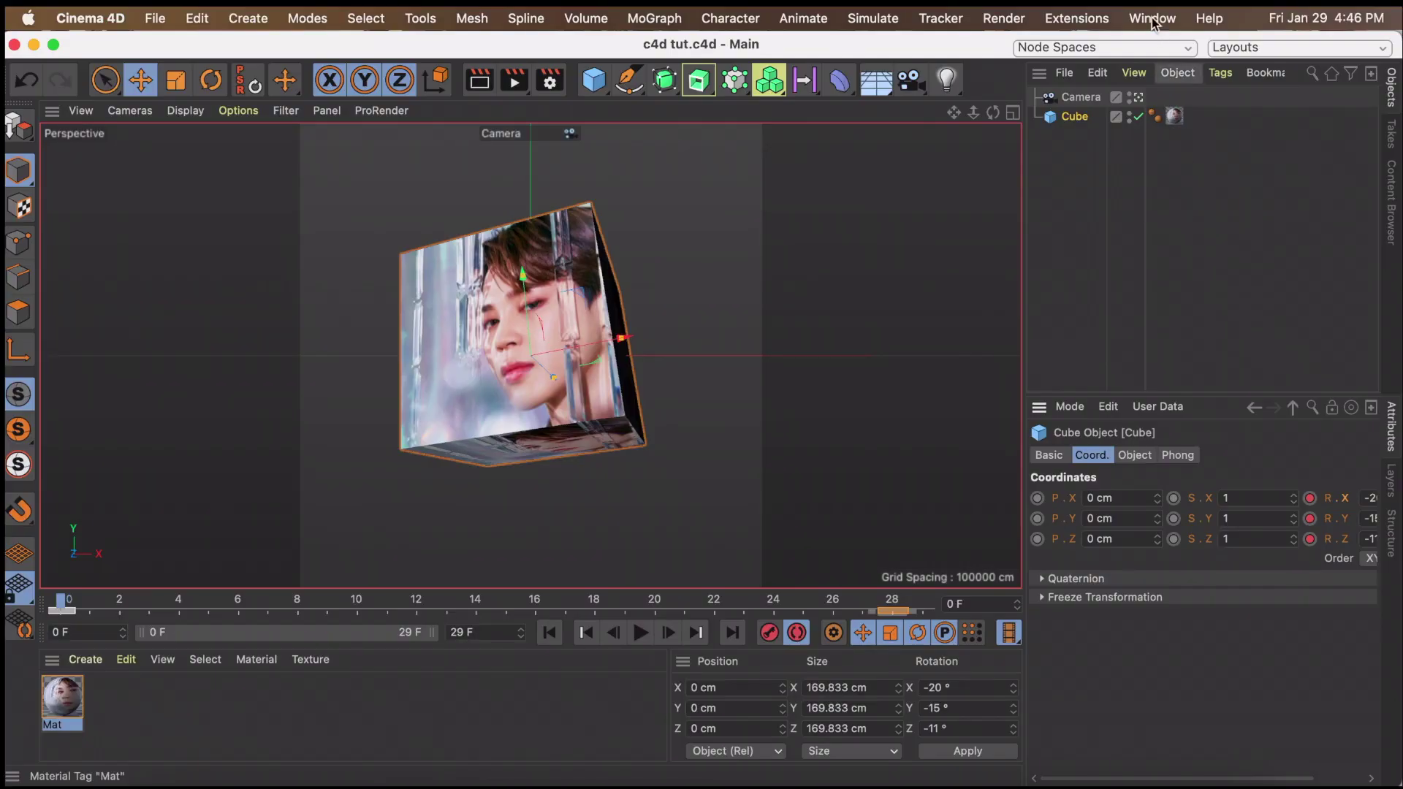
Switch back to Cinema 4D, review the cube's rotation curves in the F-Curve timeline and render the camera view at frame 0
{"action": "left_click", "coordinate": [1153, 19]}
{"action": "left_click", "coordinate": [1256, 330]}
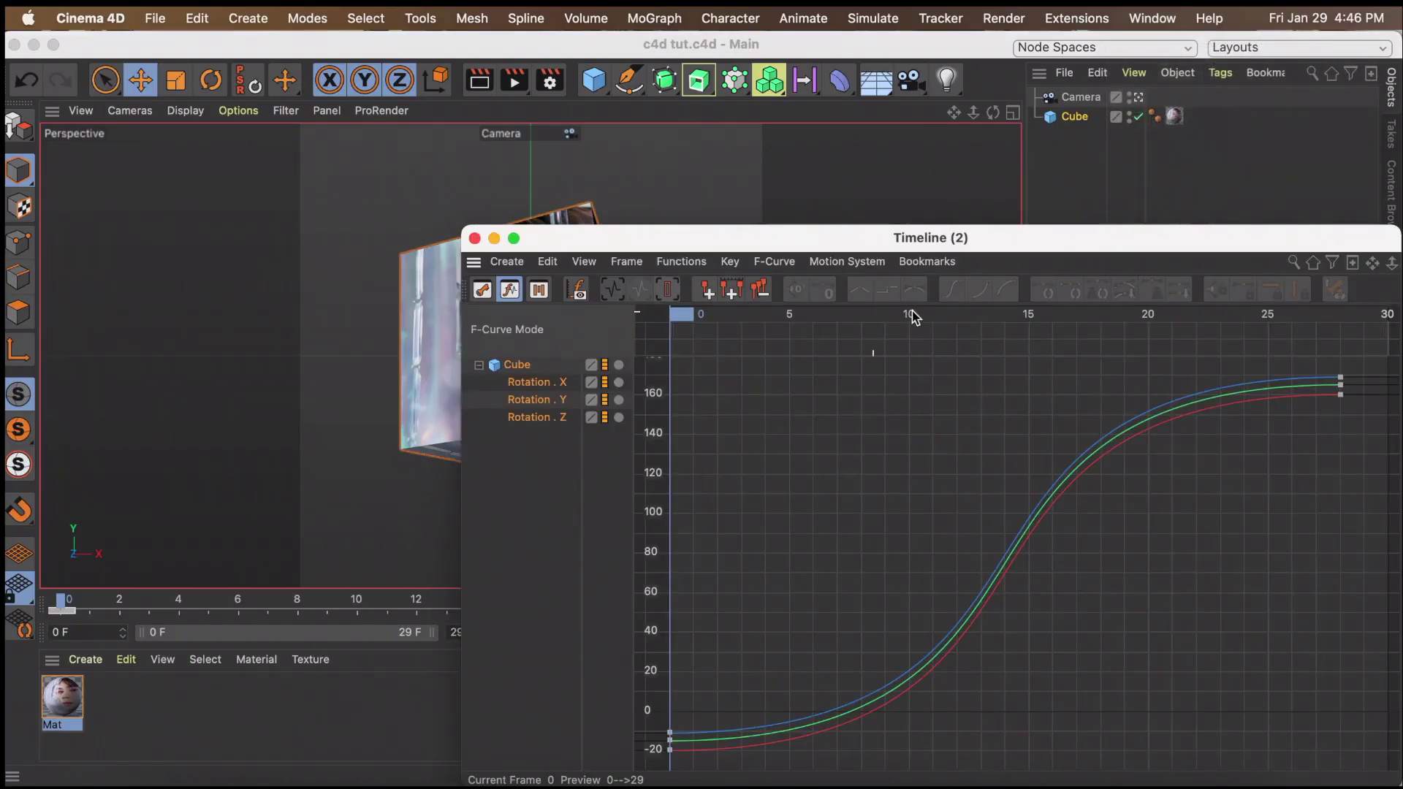
{"action": "left_click_drag", "start_coordinate": [1028, 234], "coordinate": [963, 180]}
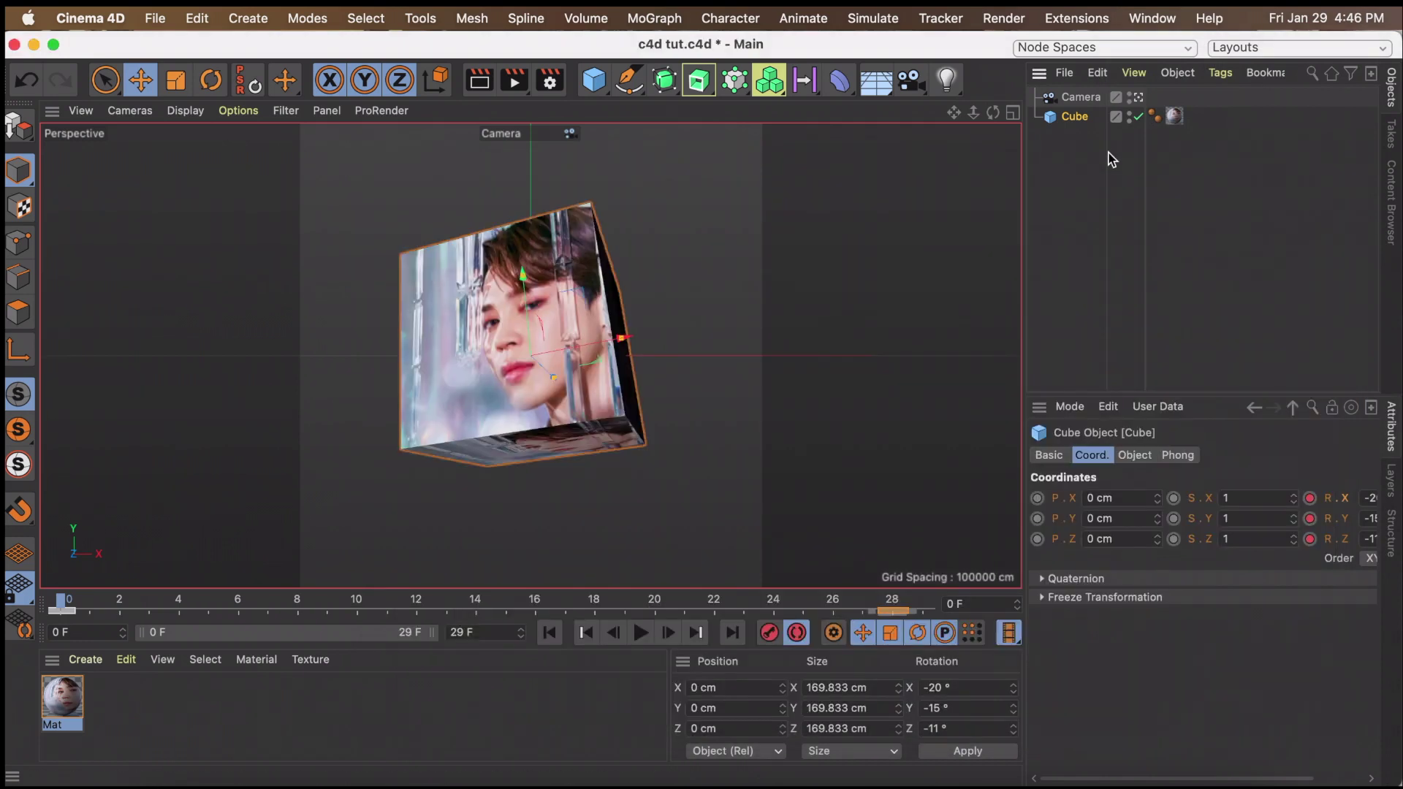
{"action": "left_click", "coordinate": [480, 81]}
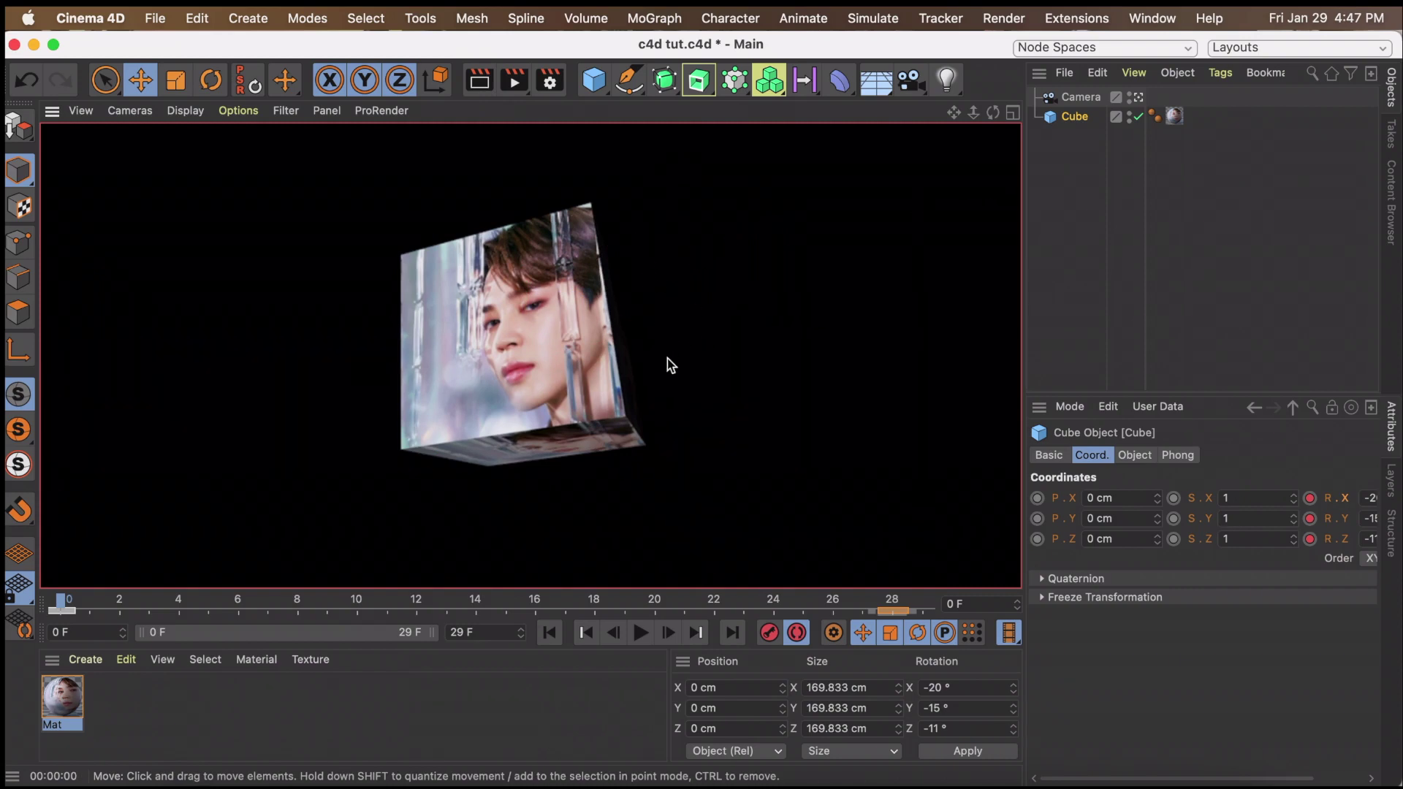
Add a light, show the camera view alongside a second perspective view, and place the light before the cube at about Y 48 cm, Z -373 cm
{"action": "left_click", "coordinate": [1085, 156]}
{"action": "left_click", "coordinate": [947, 80]}
{"action": "left_click", "coordinate": [1014, 112]}
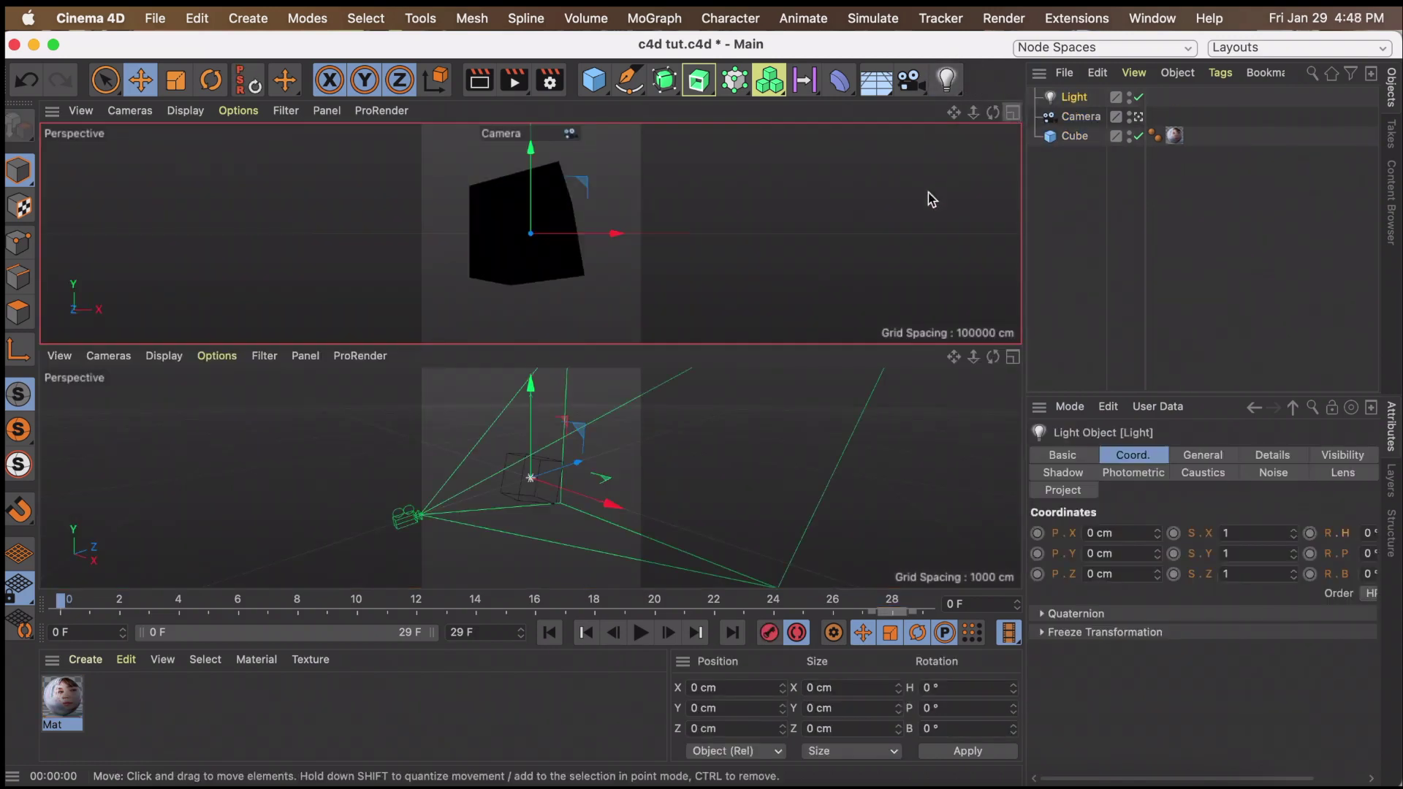
{"action": "left_click_drag", "start_coordinate": [576, 470], "coordinate": [440, 471]}
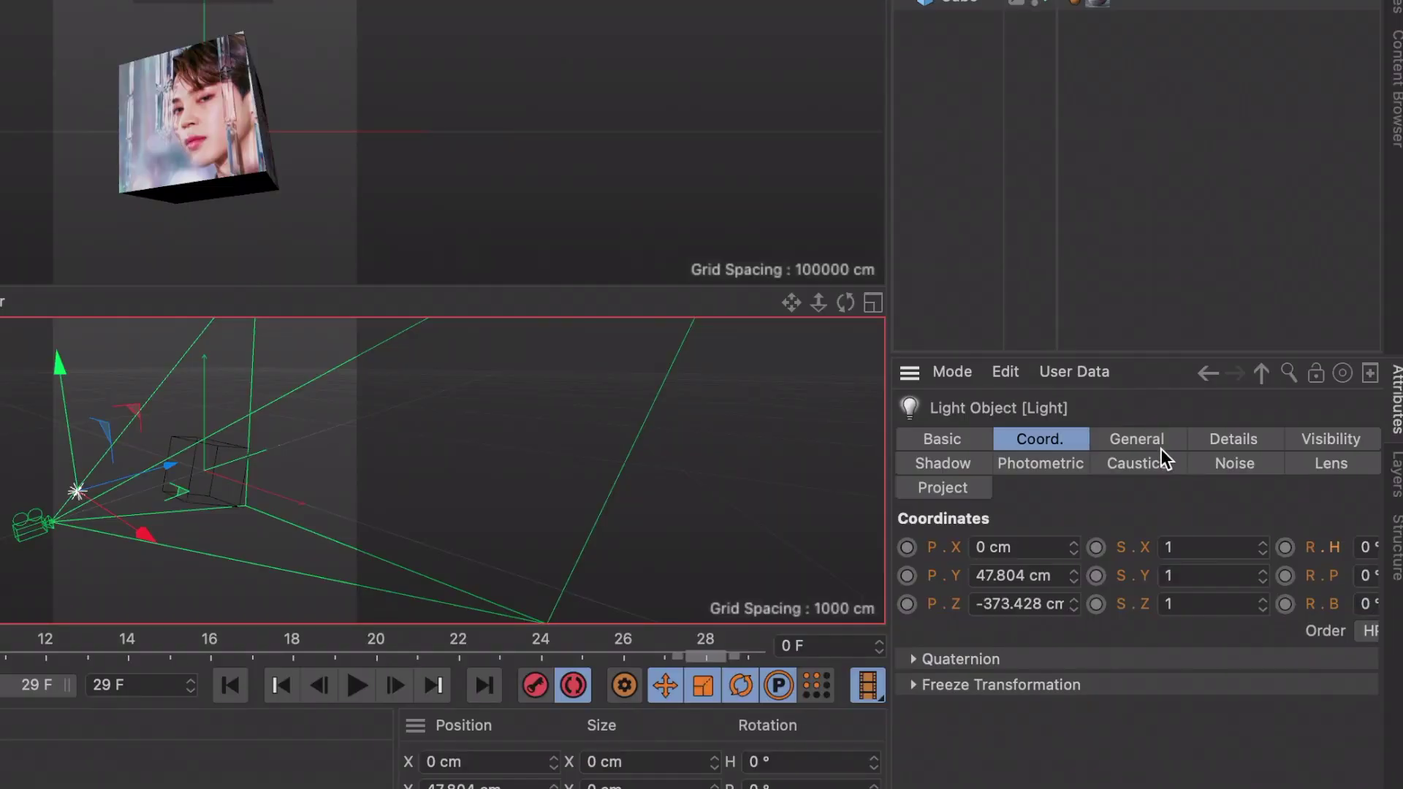
Try the Spot and Infinite types for the light, rendering the camera view with Infinite
{"action": "left_click", "coordinate": [1219, 460]}
{"action": "scroll", "coordinate": [1098, 652], "scroll_direction": "down", "scroll_amount": 2}
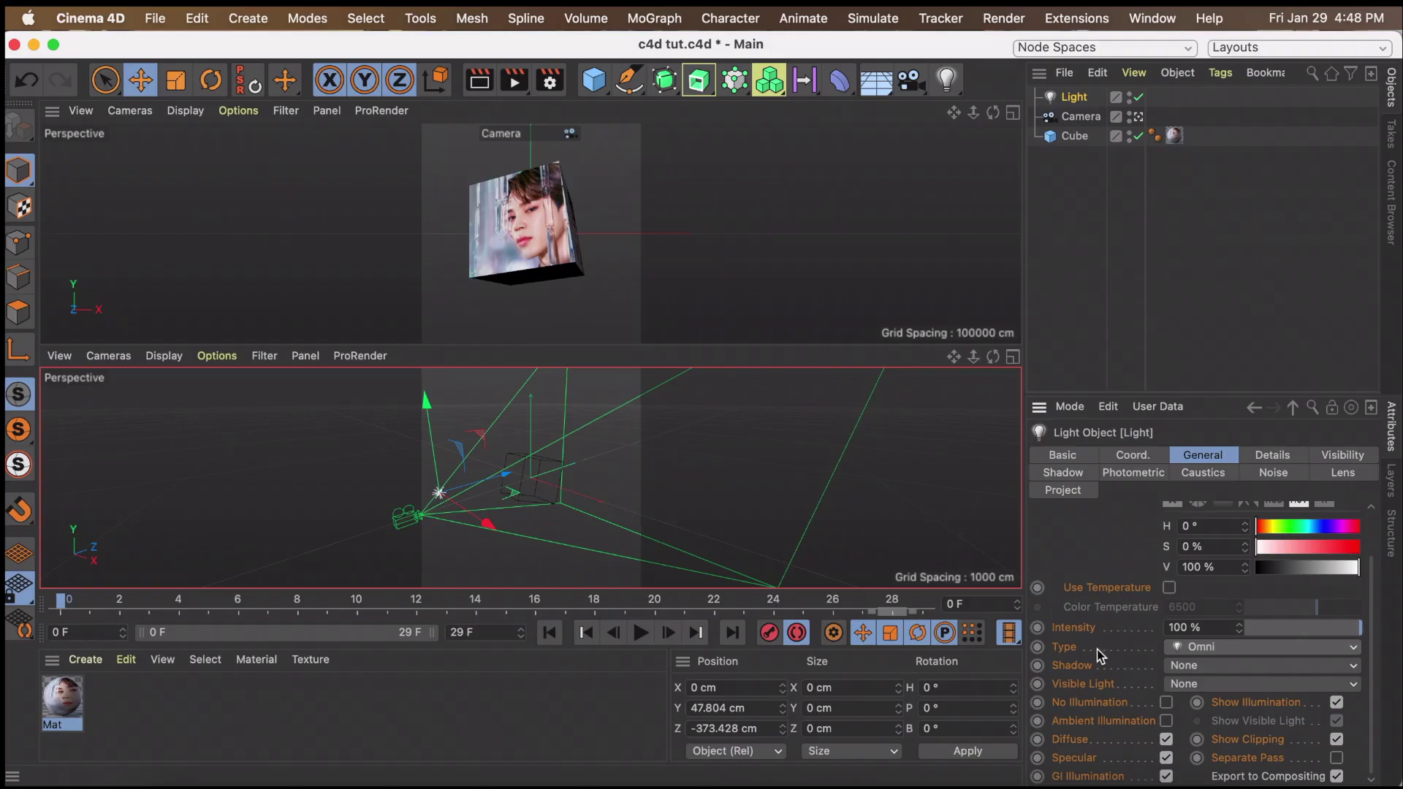
{"action": "left_click", "coordinate": [1182, 648]}
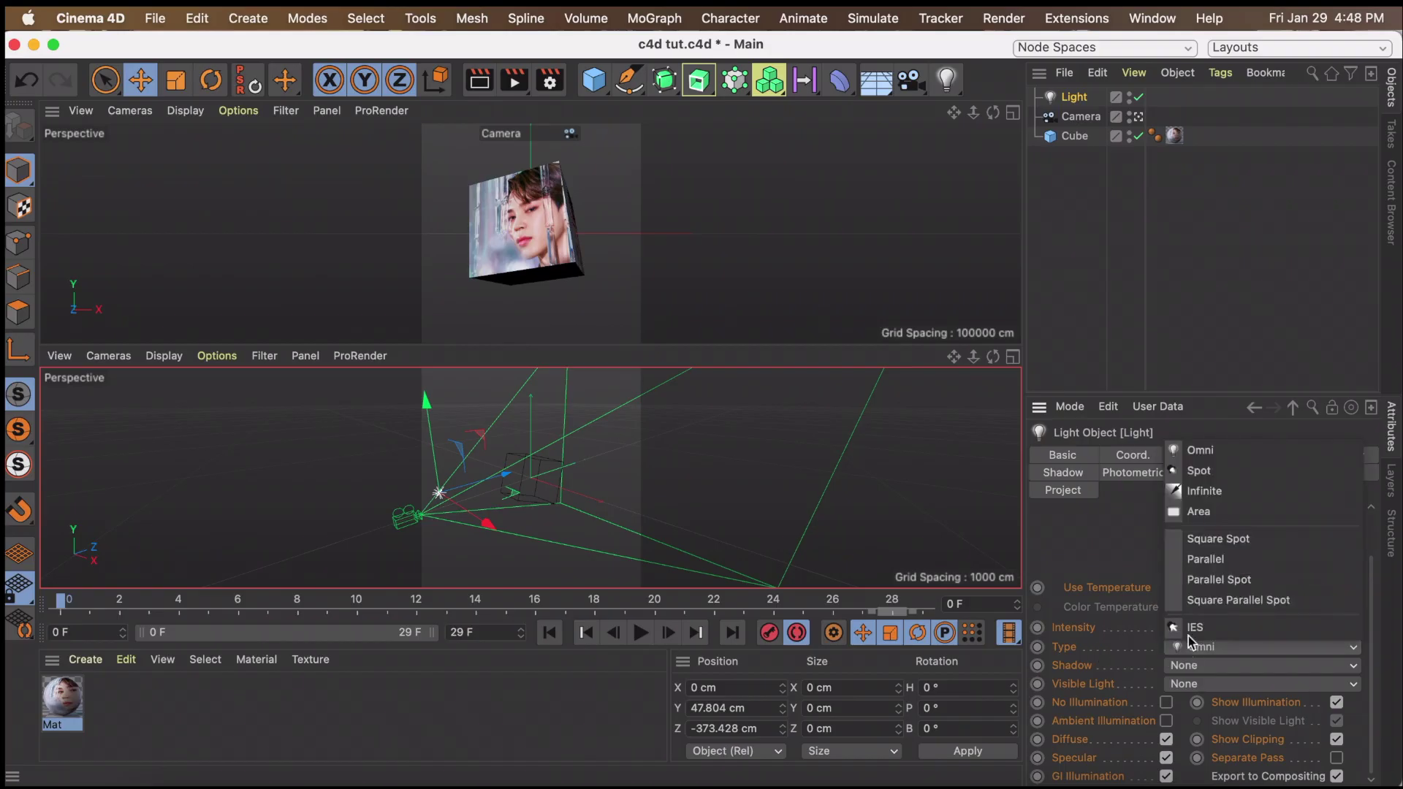
{"action": "left_click", "coordinate": [1206, 473]}
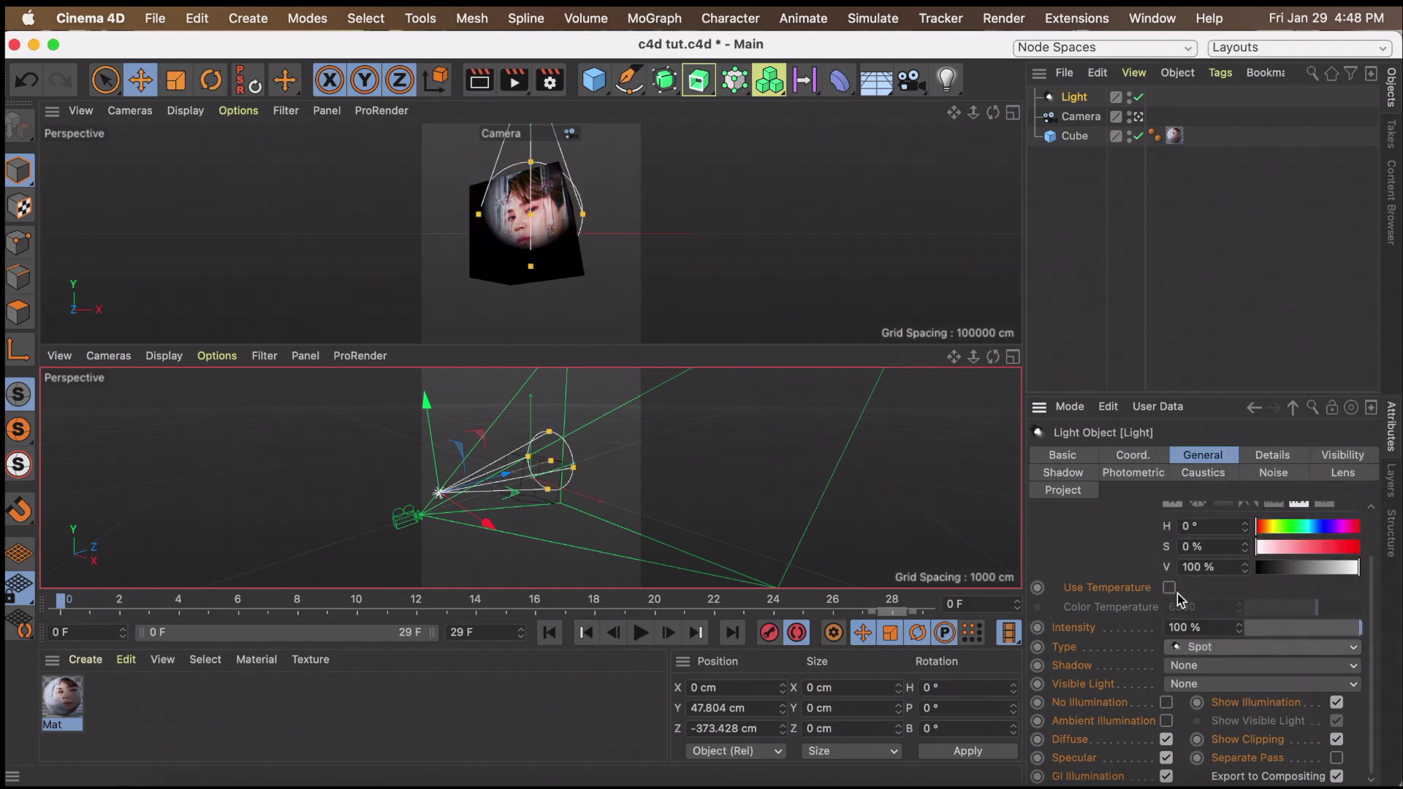
{"action": "left_click", "coordinate": [1229, 642]}
{"action": "left_click", "coordinate": [1205, 491]}
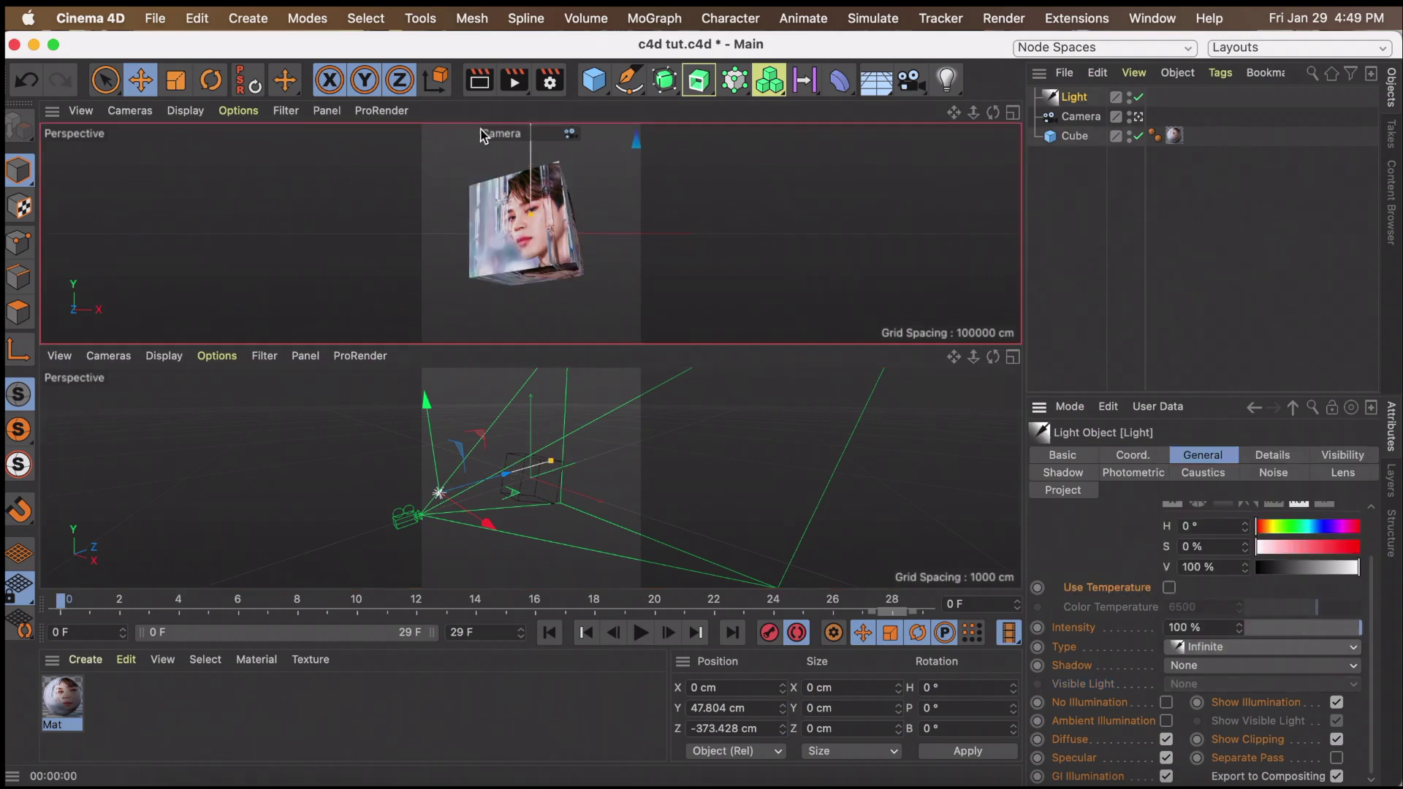
{"action": "left_click", "coordinate": [480, 80]}
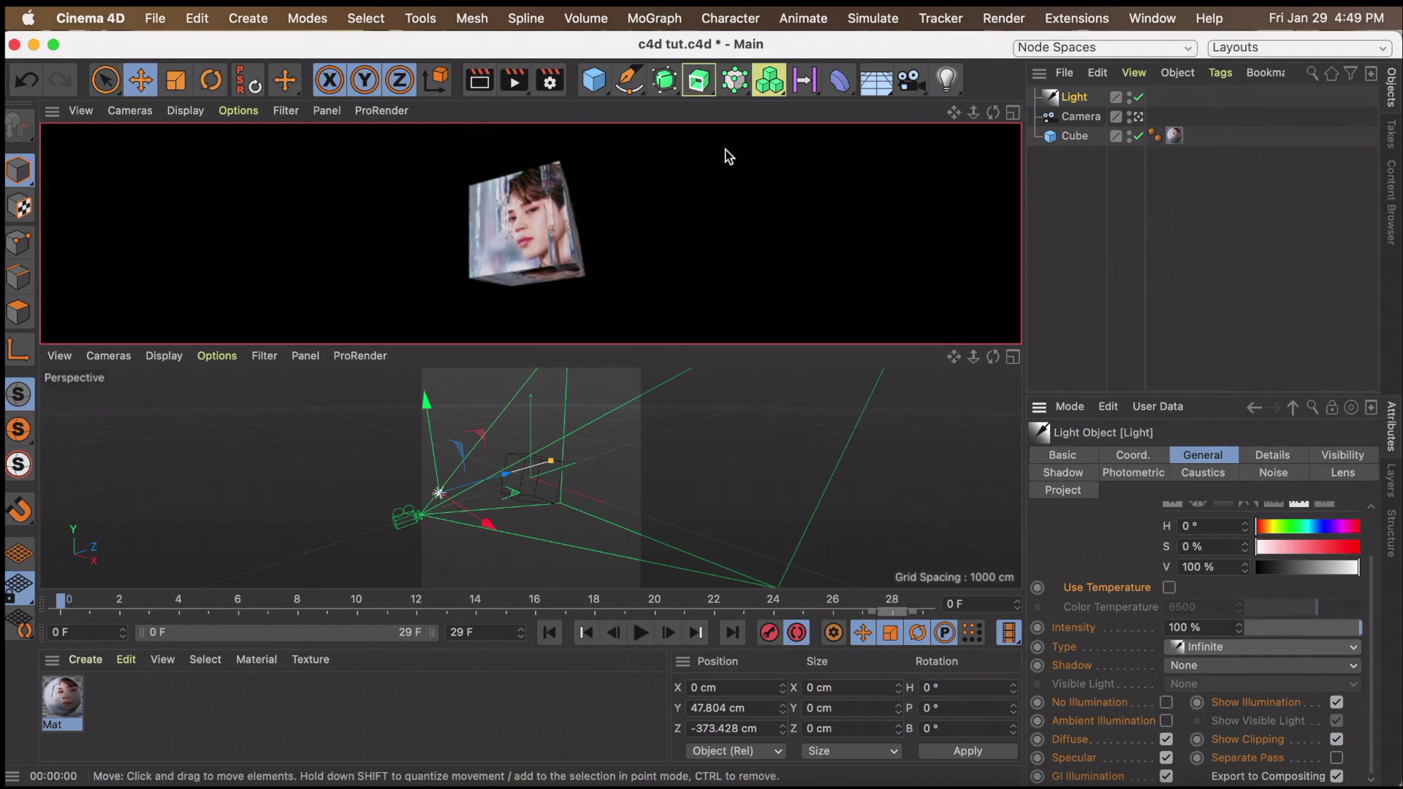
Set the light's type to Area and render the camera view
{"action": "left_click", "coordinate": [1263, 647]}
{"action": "left_click", "coordinate": [1206, 510]}
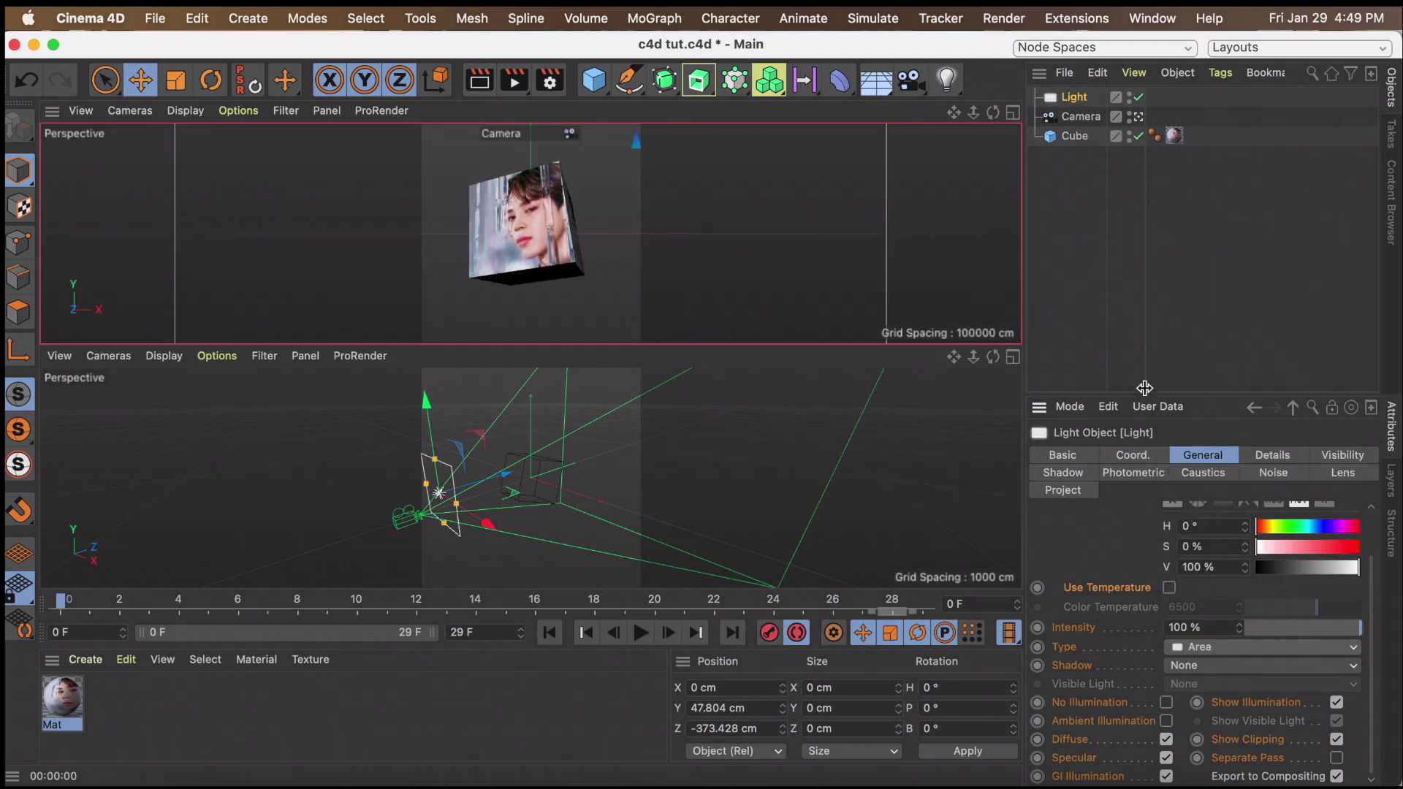
{"action": "left_click", "coordinate": [479, 79]}
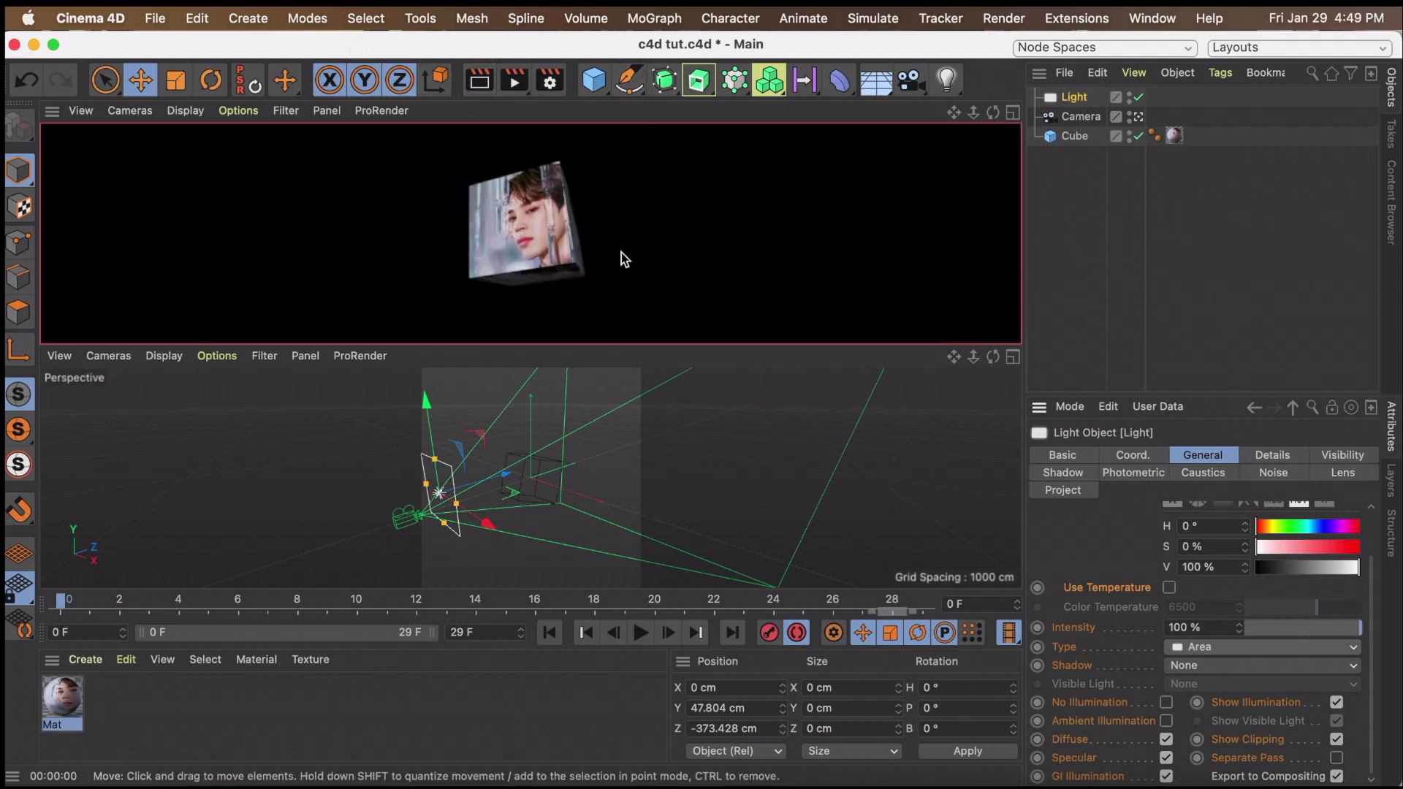
{"action": "left_click", "coordinate": [1208, 649]}
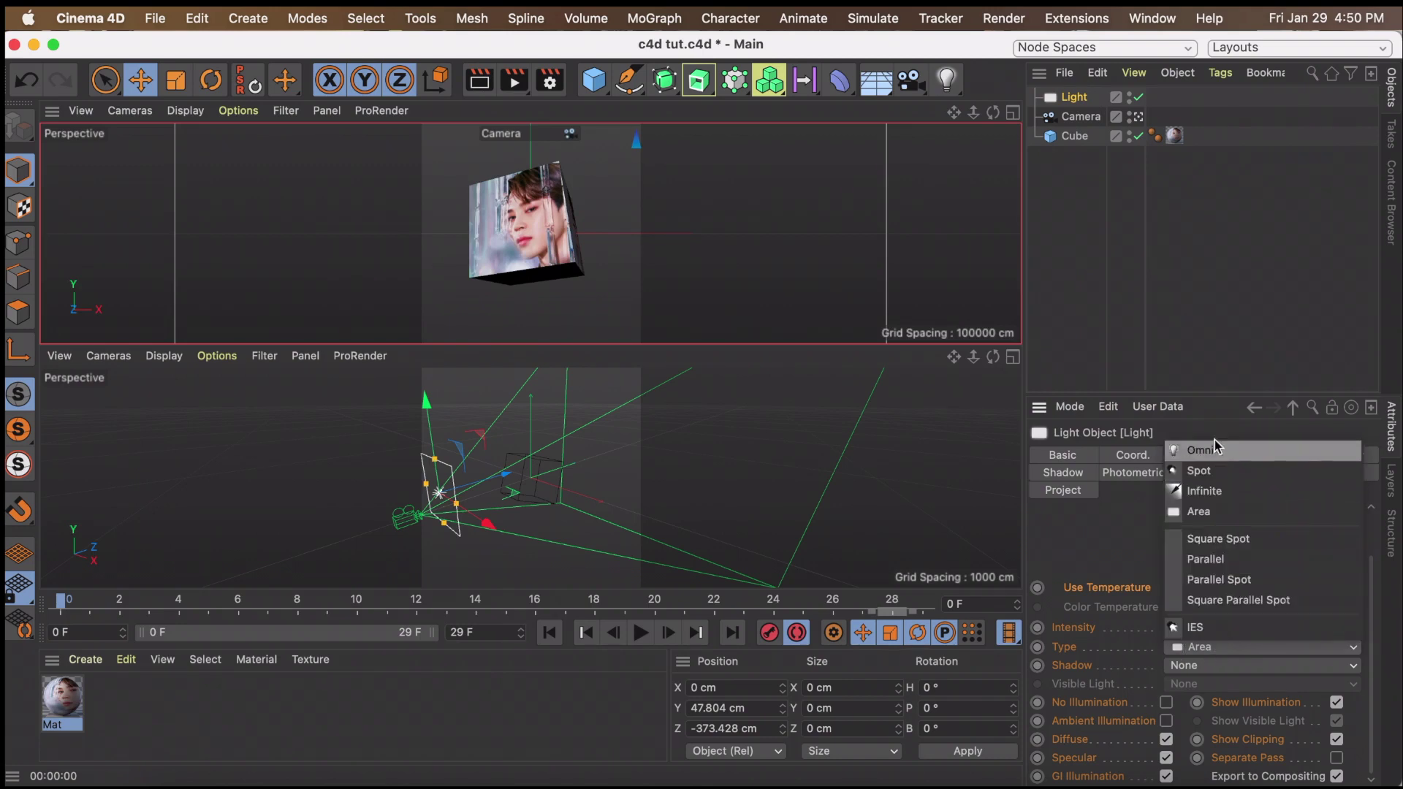
{"action": "left_click", "coordinate": [1144, 541]}
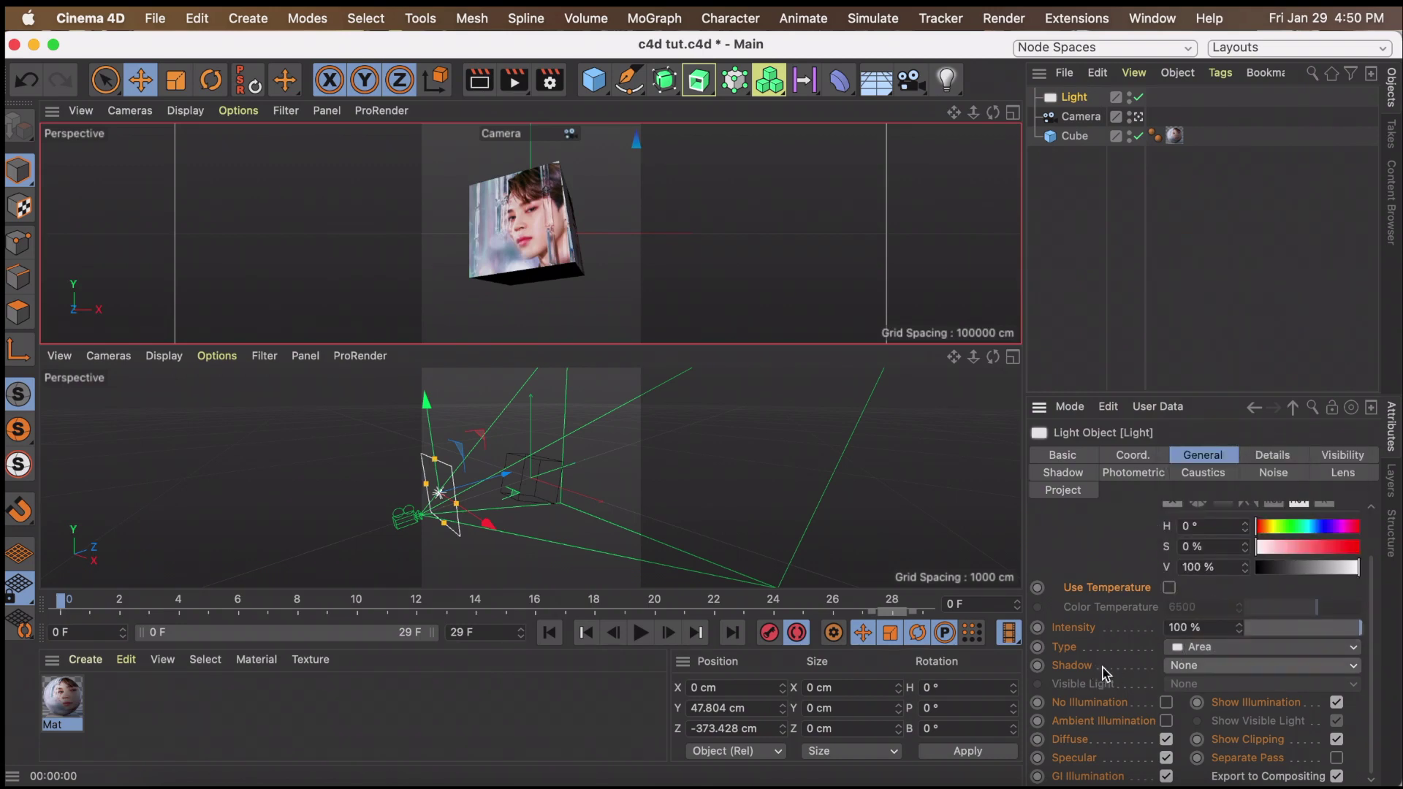
Give the light Raytraced (Hard) shadows with a density of 75% and render the camera view
{"action": "left_click", "coordinate": [1208, 667]}
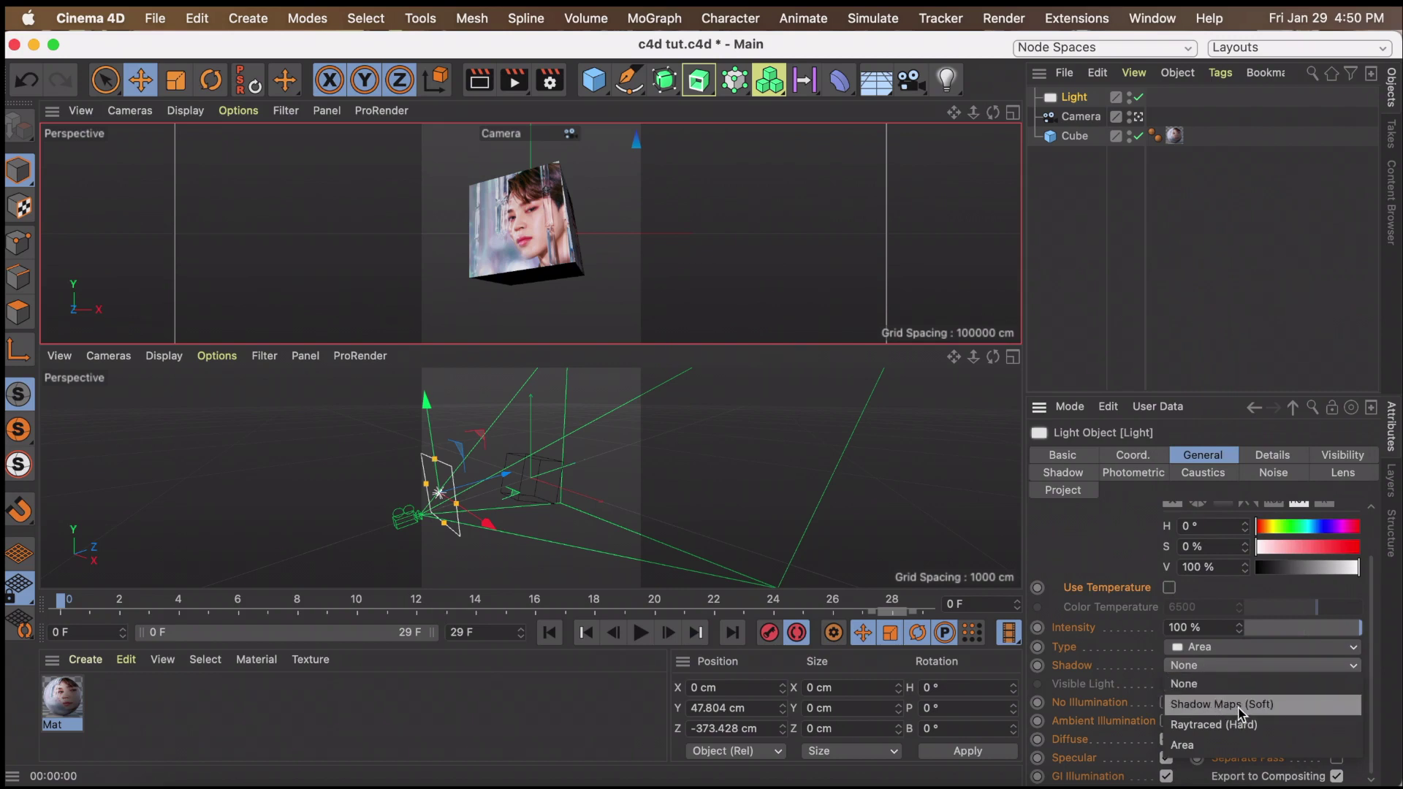
{"action": "left_click", "coordinate": [1295, 725]}
{"action": "left_click", "coordinate": [1063, 473]}
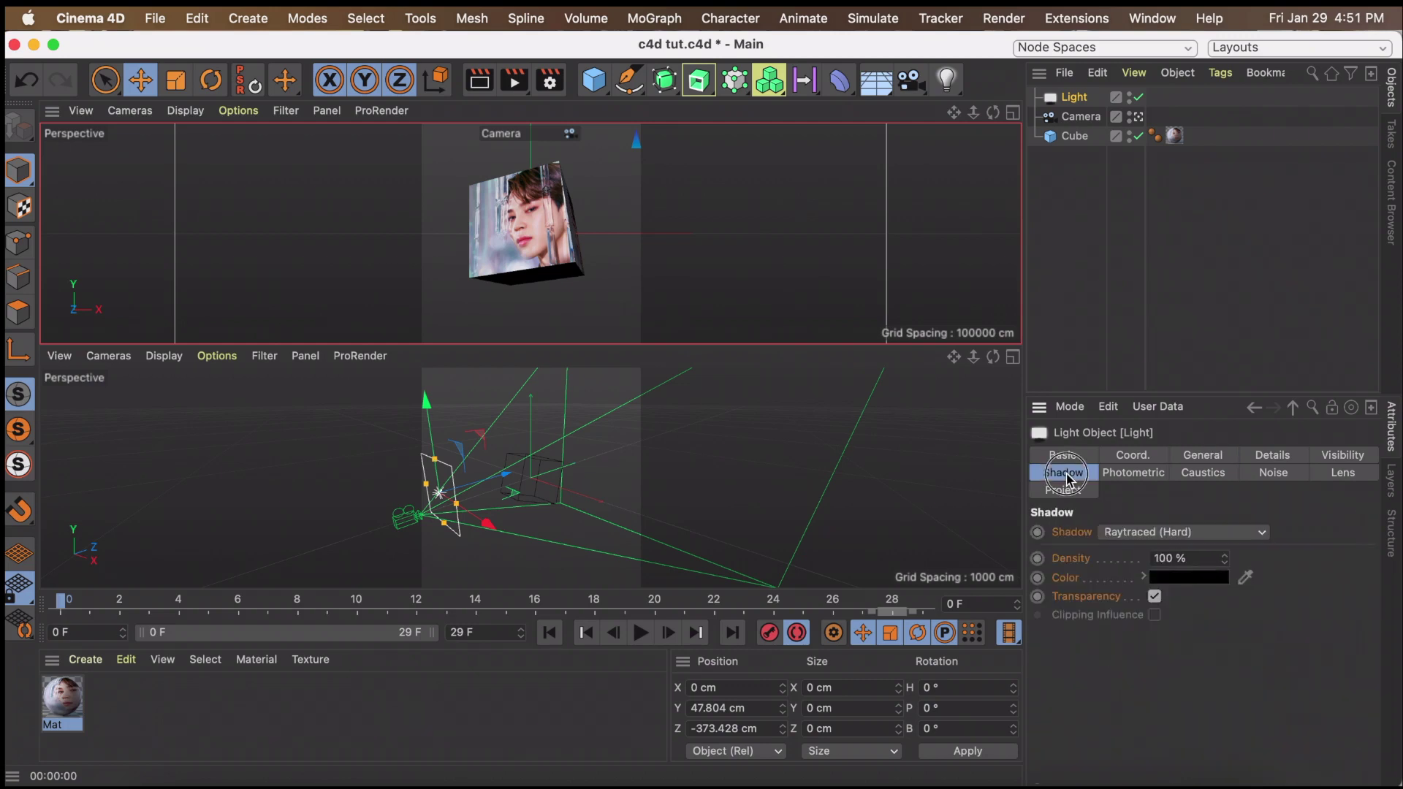
{"action": "double_click", "coordinate": [1197, 558]}
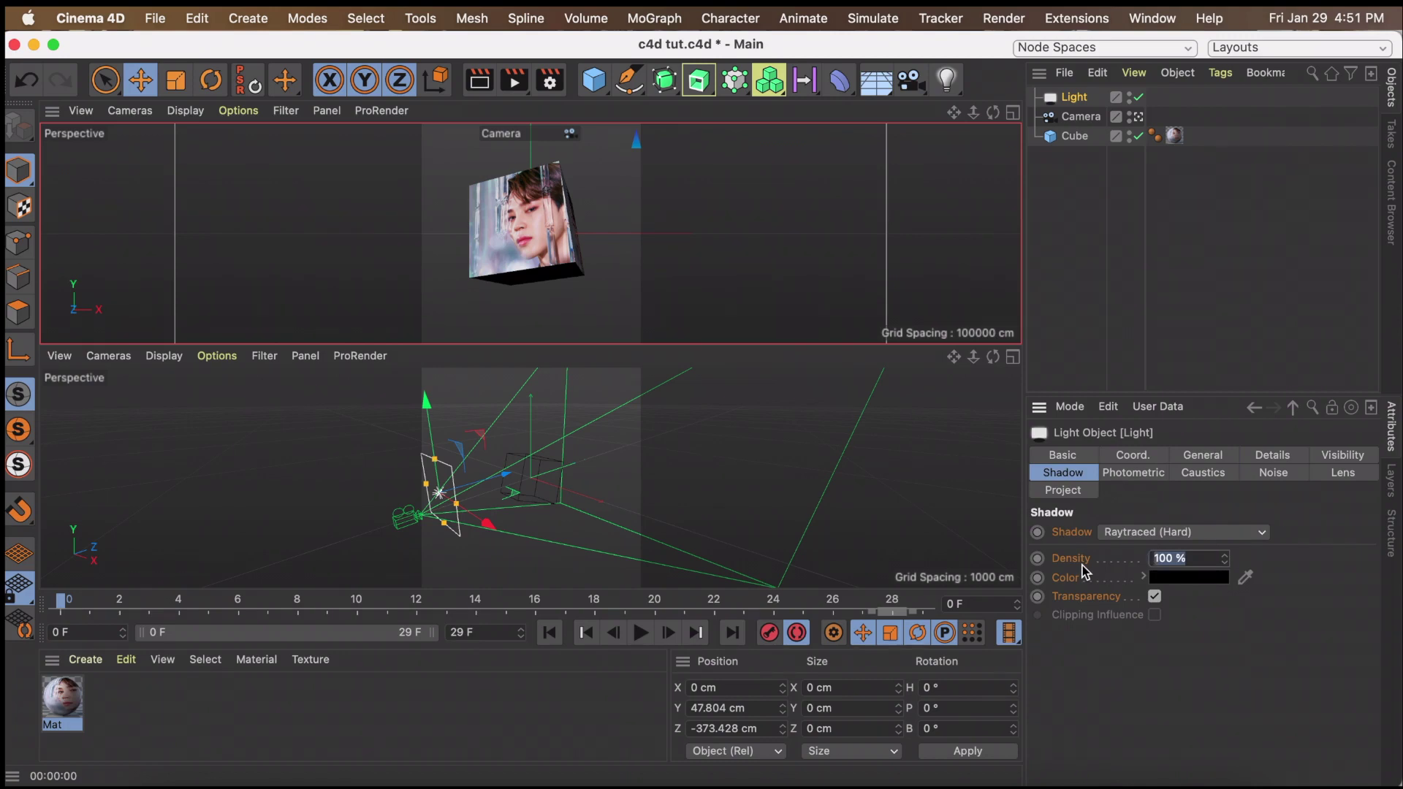
{"action": "type", "text": "75"}
{"action": "key", "text": "Return"}
{"action": "key", "text": "super+r"}
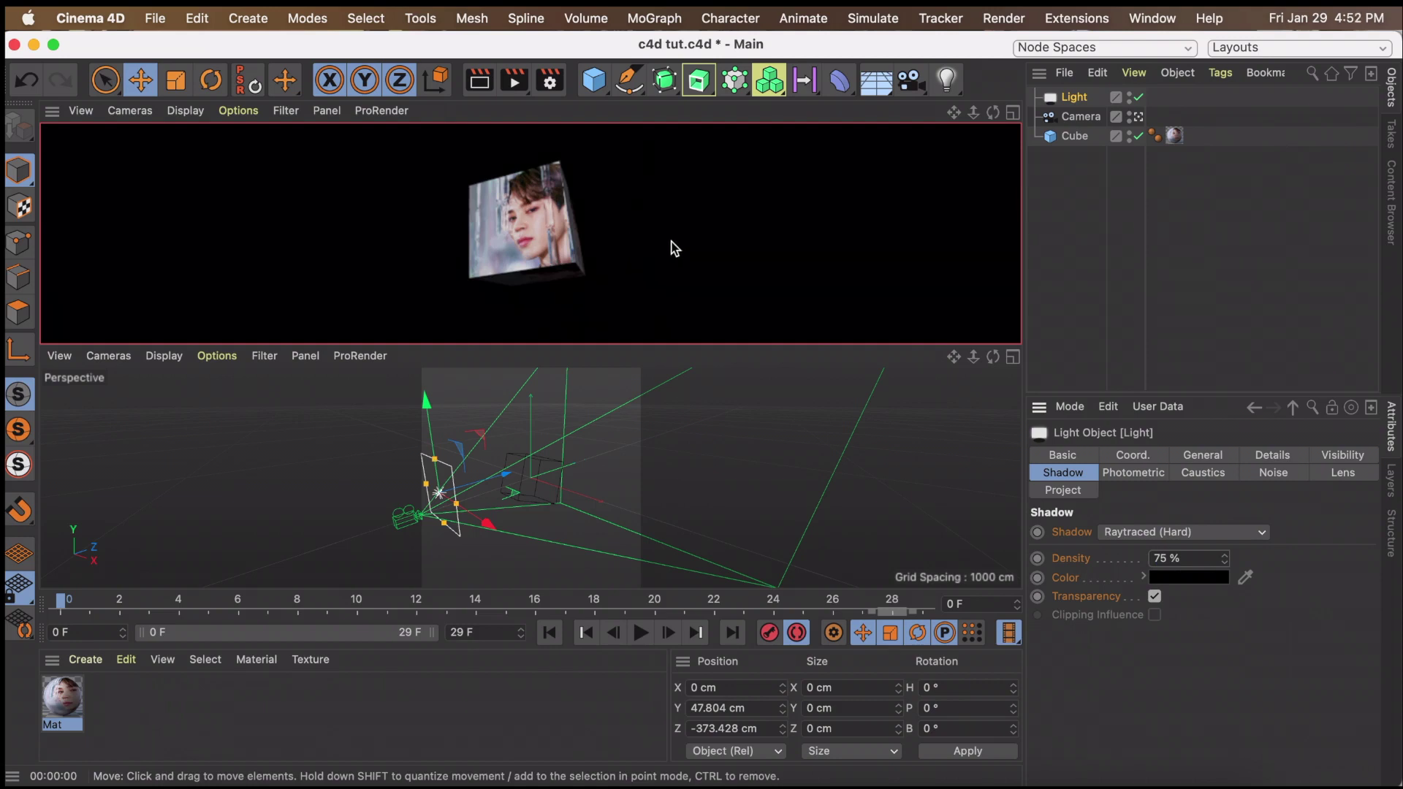
Add a cube and shape it into a floor slab about 1155 × 6 × 1362 cm, below the picture cube at about Y -151 cm
{"action": "left_click", "coordinate": [1073, 153]}
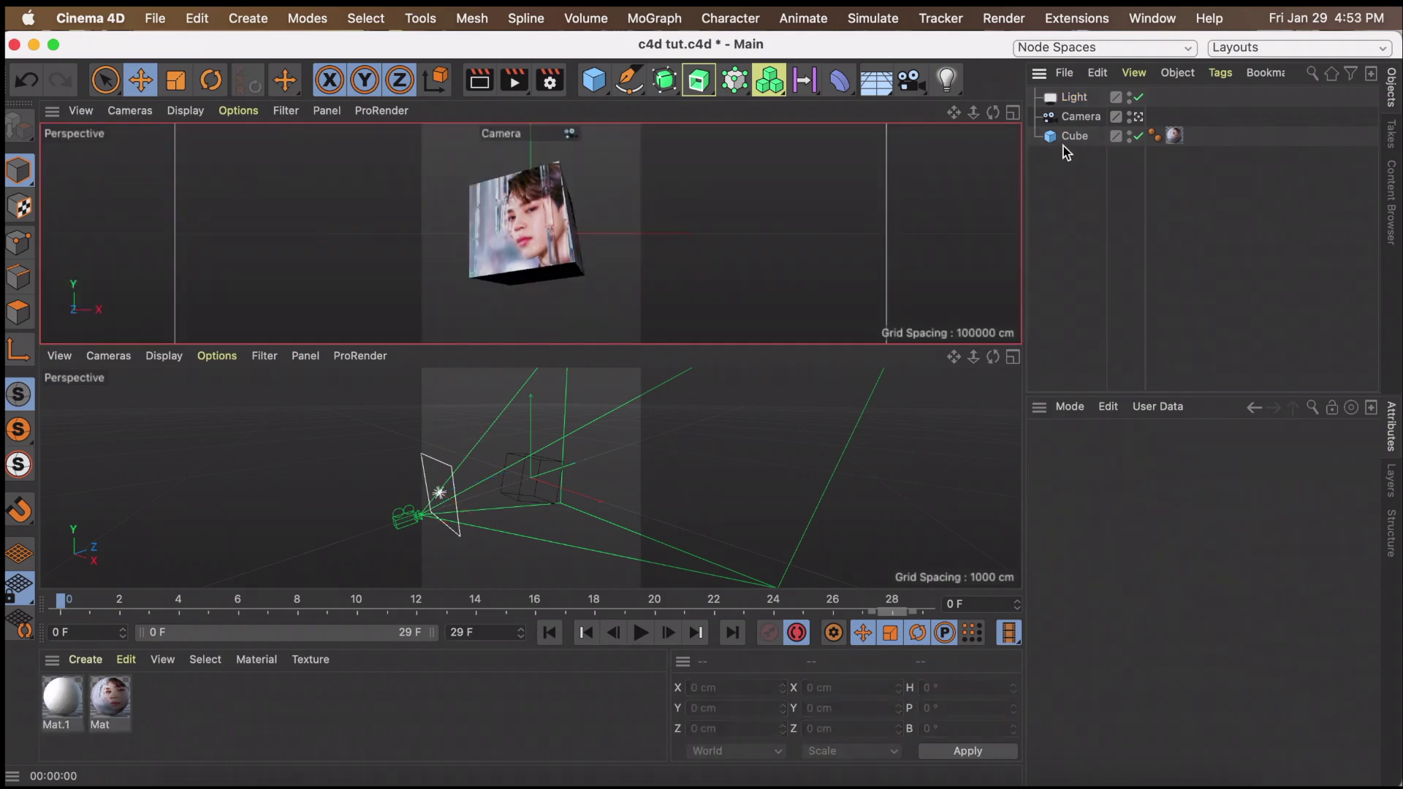
{"action": "left_click", "coordinate": [883, 82]}
{"action": "left_click_drag", "start_coordinate": [594, 80], "coordinate": [742, 104]}
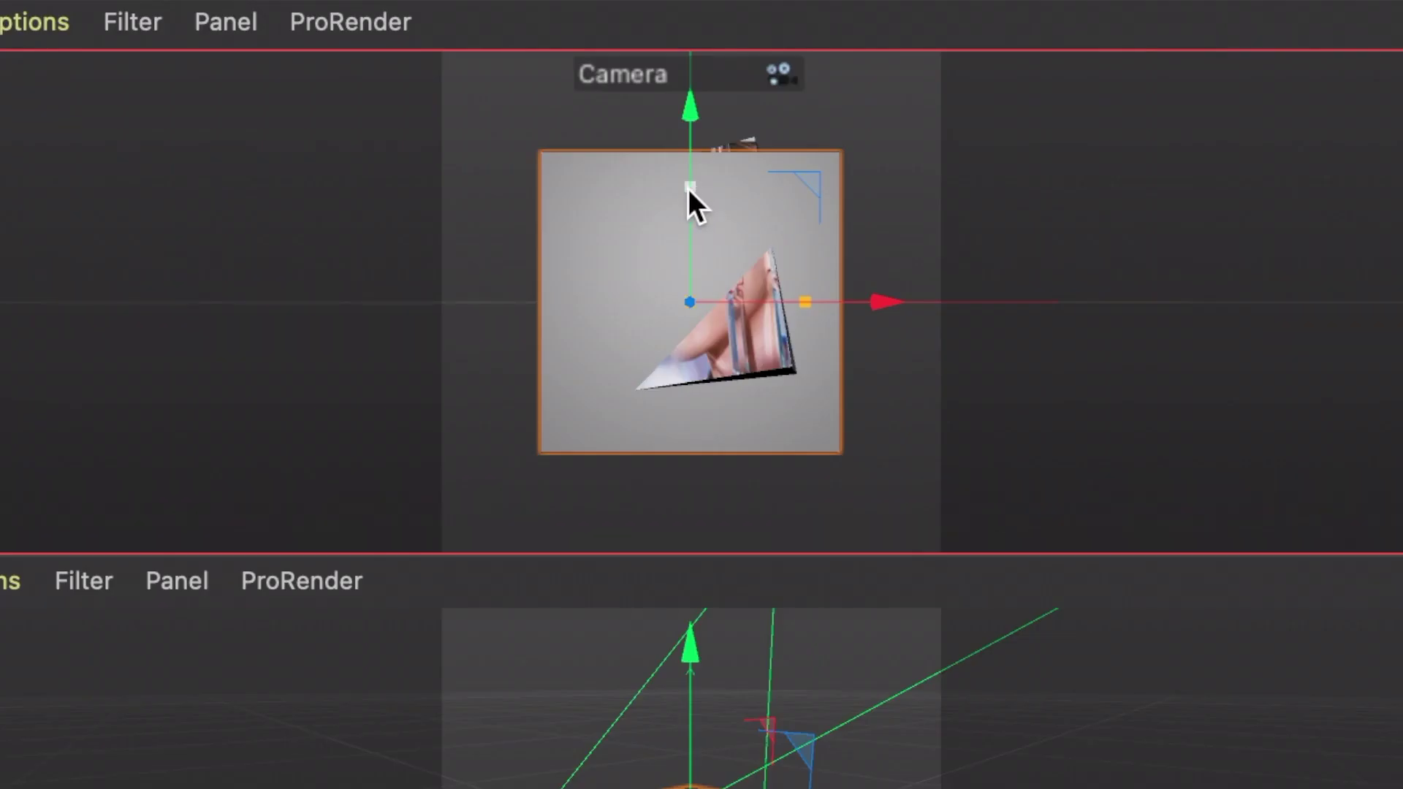
{"action": "left_click_drag", "start_coordinate": [530, 187], "coordinate": [531, 191]}
{"action": "left_click_drag", "start_coordinate": [691, 206], "coordinate": [828, 425]}
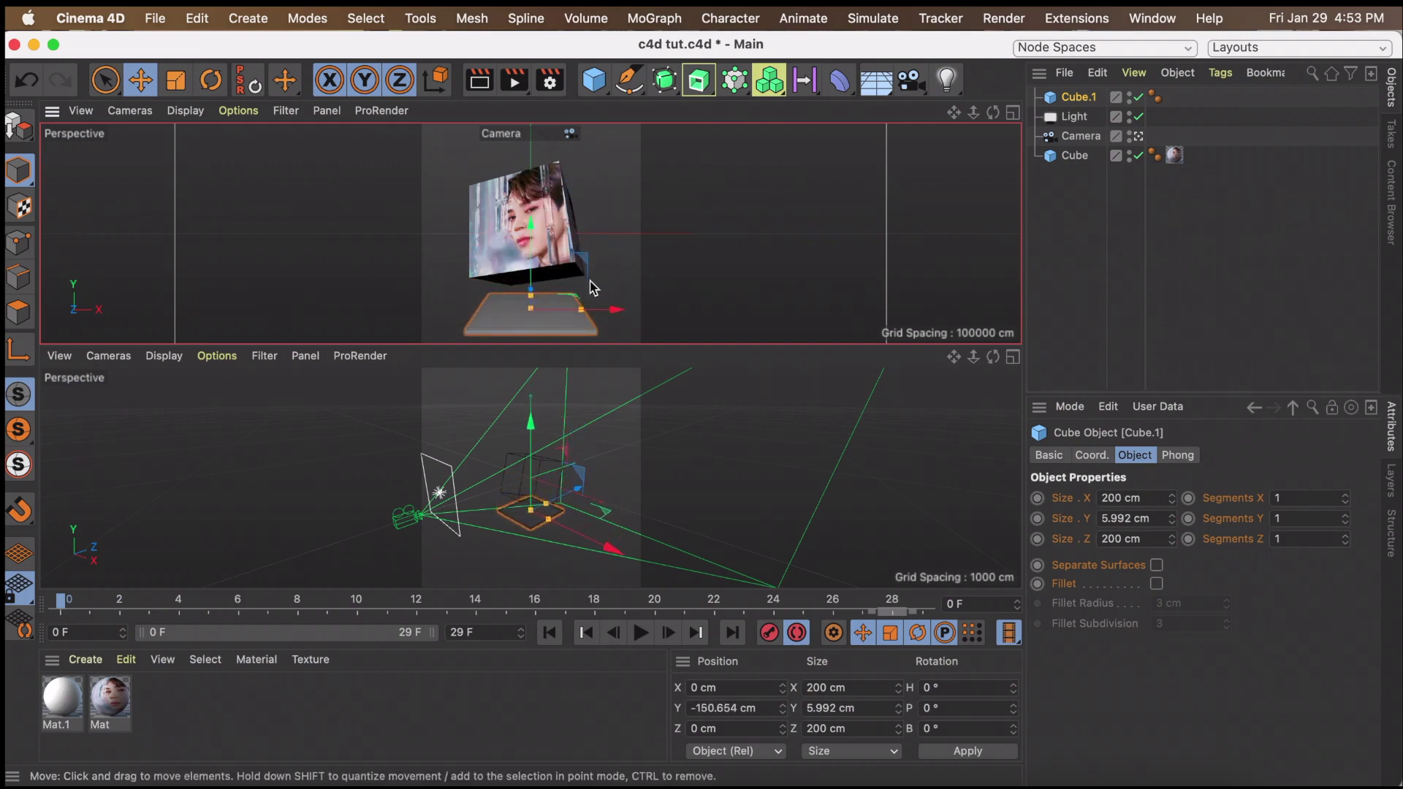
{"action": "left_click_drag", "start_coordinate": [581, 310], "coordinate": [733, 309]}
{"action": "left_click_drag", "start_coordinate": [533, 296], "coordinate": [532, 263]}
{"action": "left_click_drag", "start_coordinate": [733, 309], "coordinate": [824, 306]}
Delete the unused Mat.1 material and create a new default material
{"action": "left_click", "coordinate": [62, 698]}
{"action": "key", "text": "BackSpace"}
{"action": "left_click", "coordinate": [93, 660]}
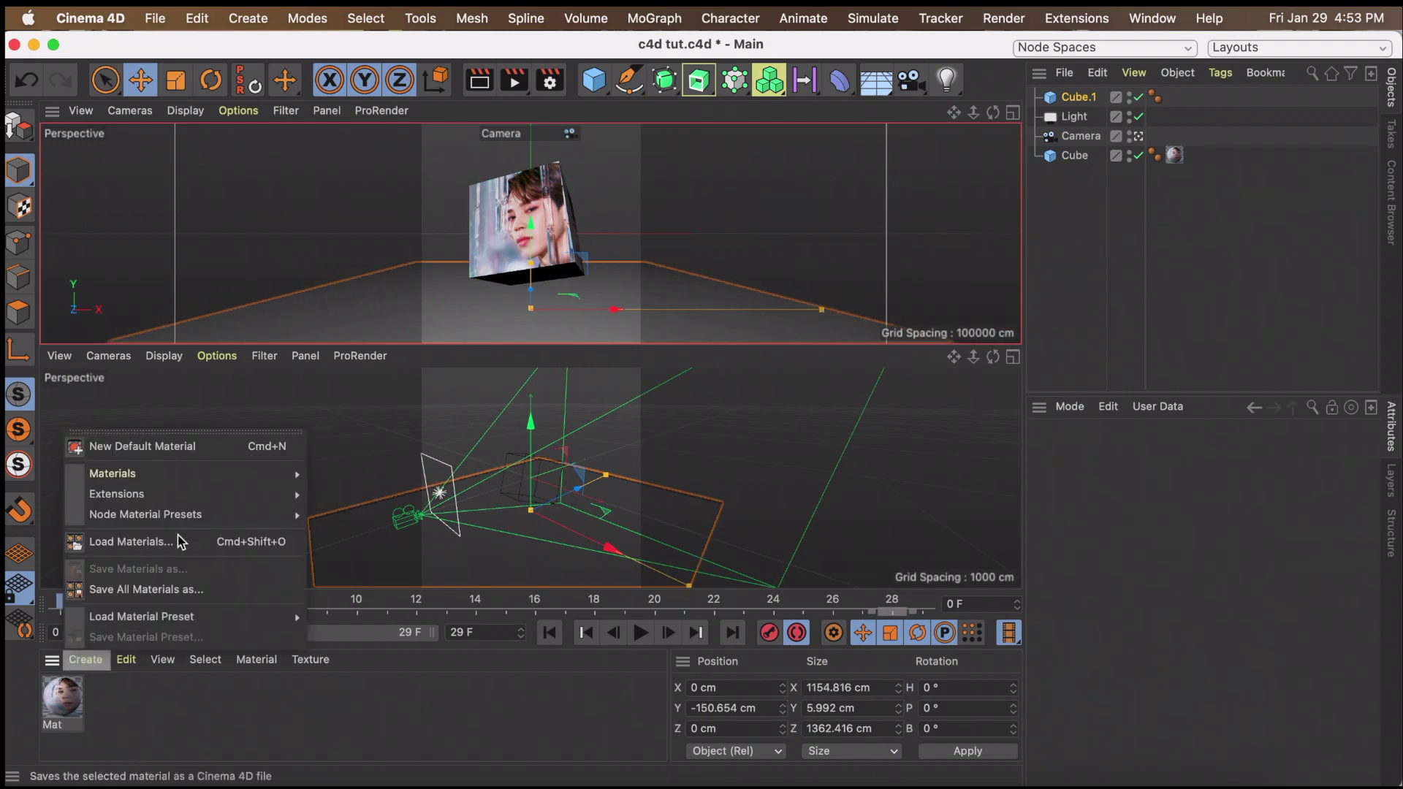
{"action": "left_click", "coordinate": [197, 448]}
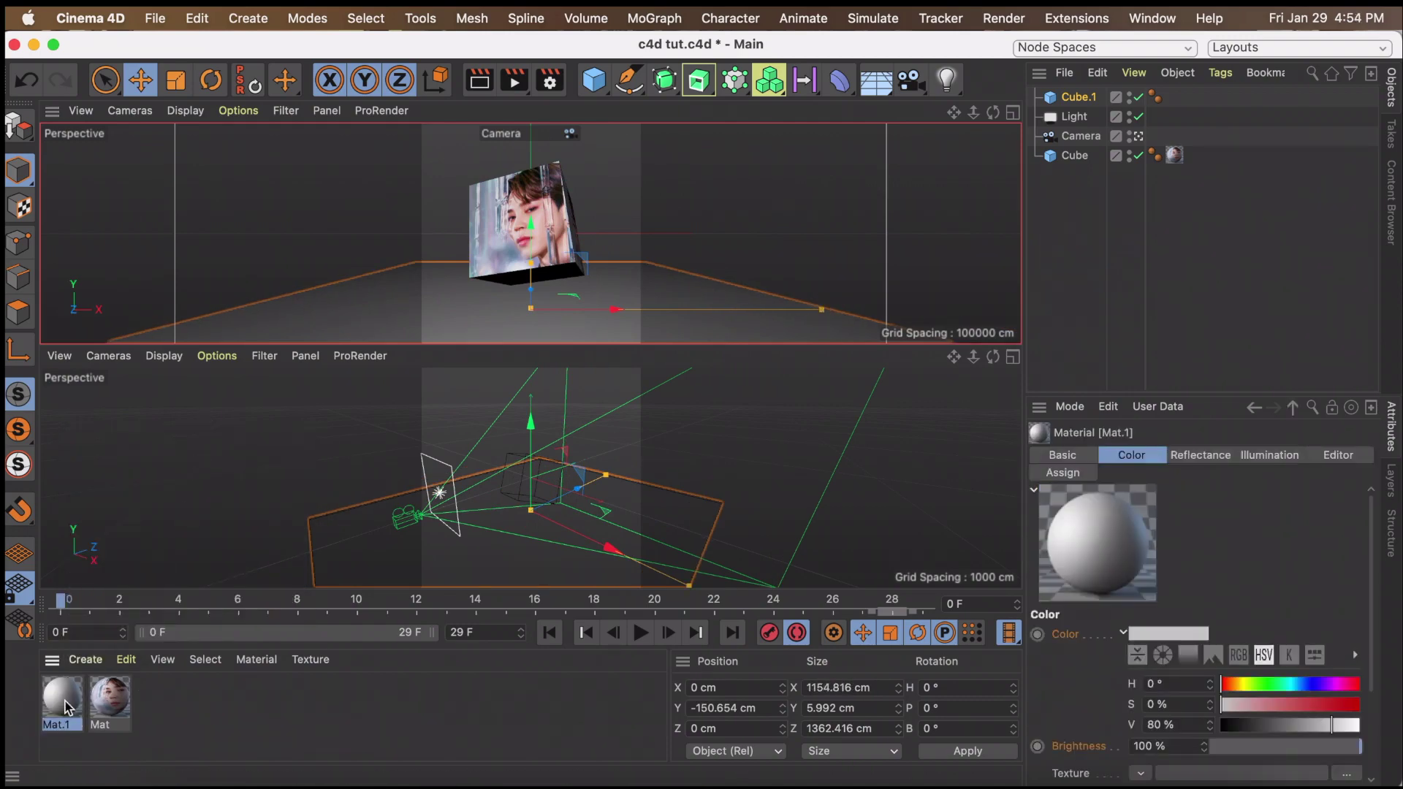
Turn off Reflectance on Mat.1, set its color to white with V at 100%, and apply it to the floor slab
{"action": "double_click", "coordinate": [62, 698]}
{"action": "left_click", "coordinate": [396, 356]}
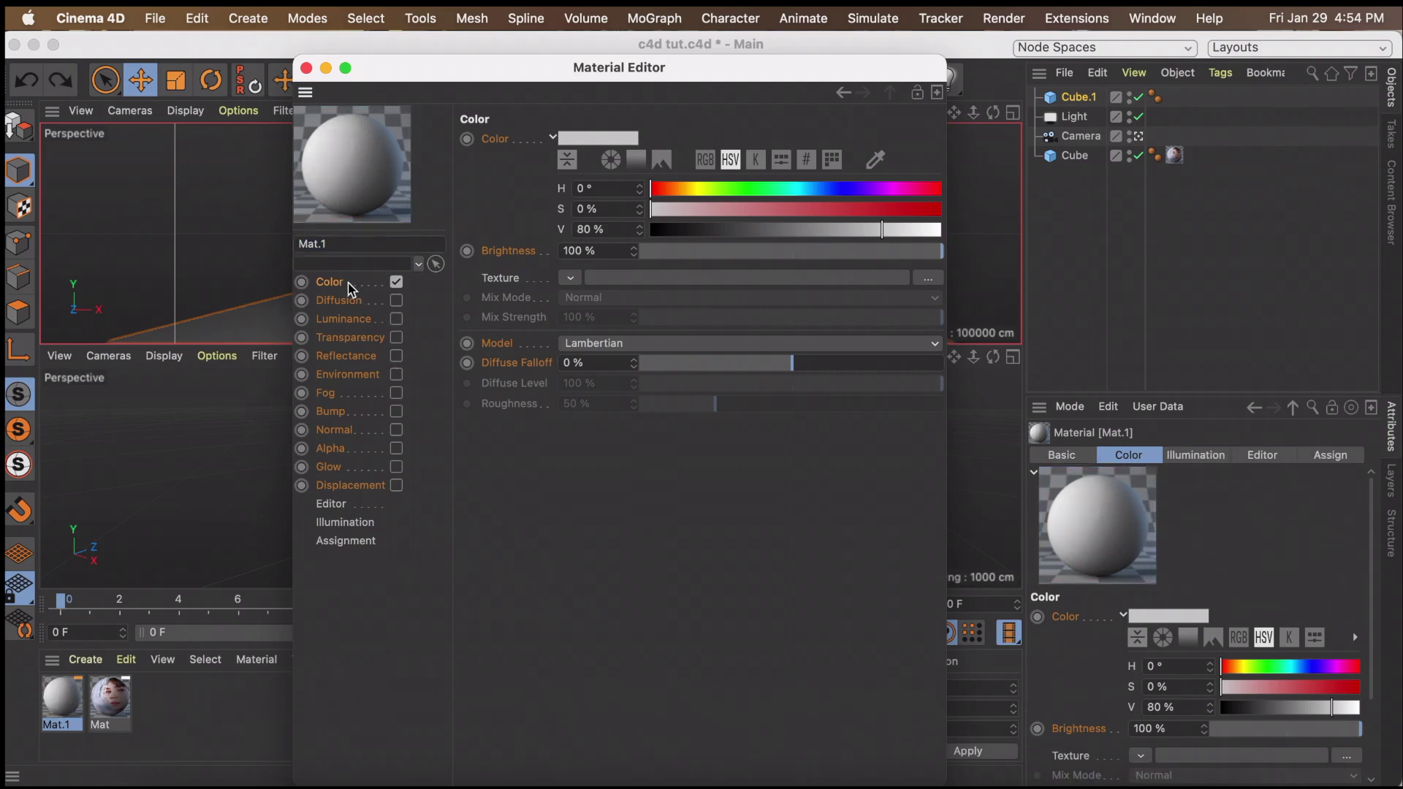
{"action": "left_click_drag", "start_coordinate": [883, 230], "coordinate": [971, 229]}
{"action": "left_click_drag", "start_coordinate": [833, 204], "coordinate": [537, 213]}
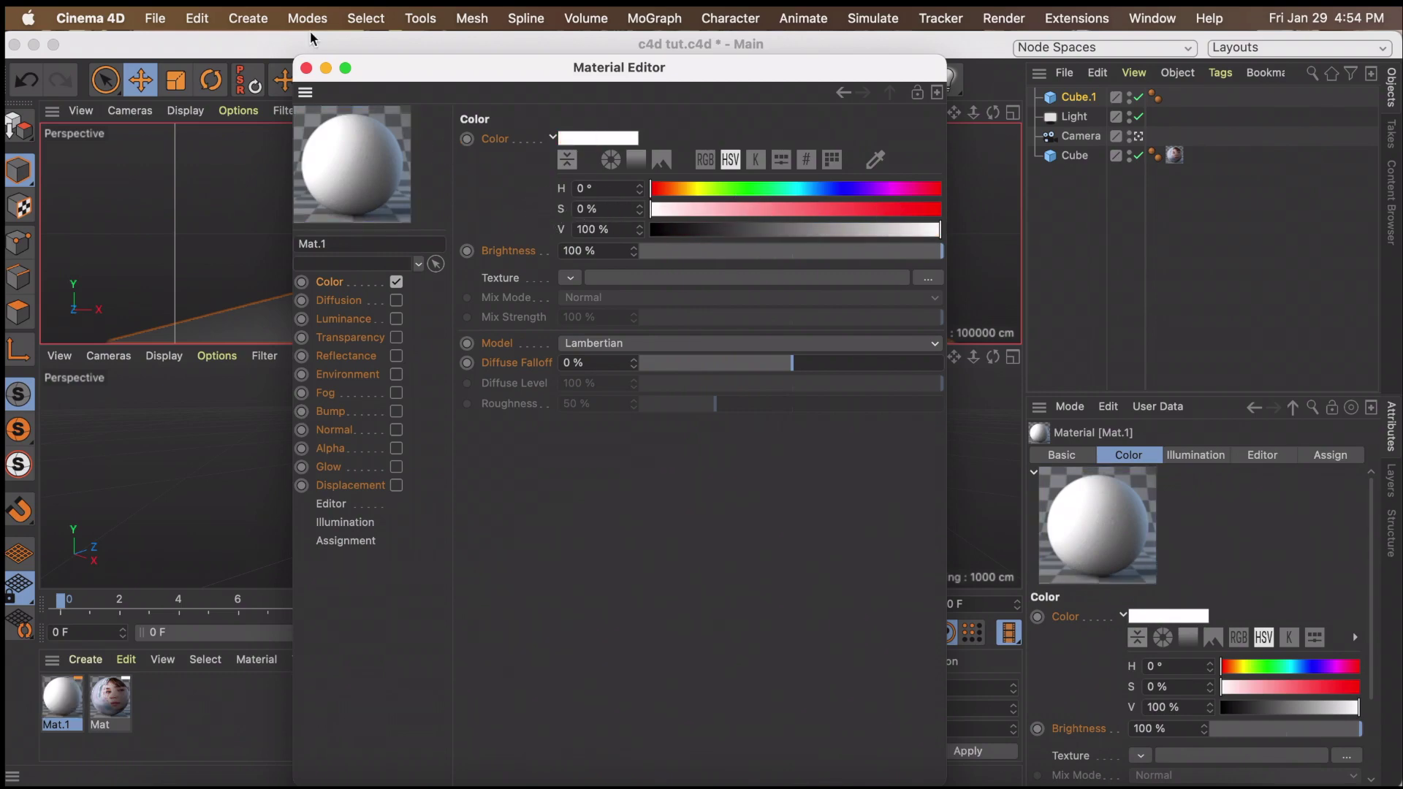
{"action": "left_click", "coordinate": [306, 67]}
{"action": "left_click_drag", "start_coordinate": [61, 698], "coordinate": [417, 292]}
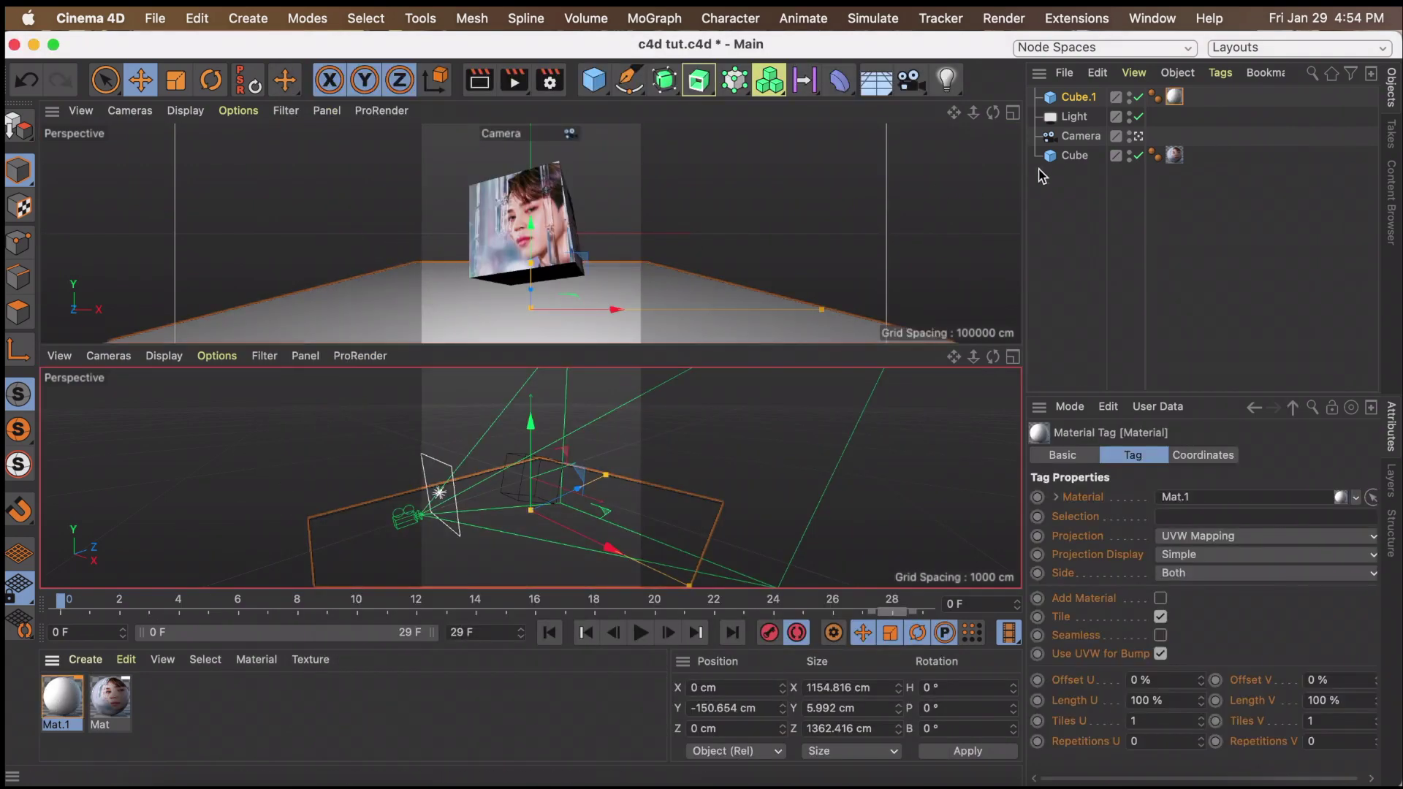
Build a back wall from a new cube, about 1233 × 768 × 53 cm at about Z 428 cm, and apply Mat.1 to it
{"action": "left_click", "coordinate": [585, 86]}
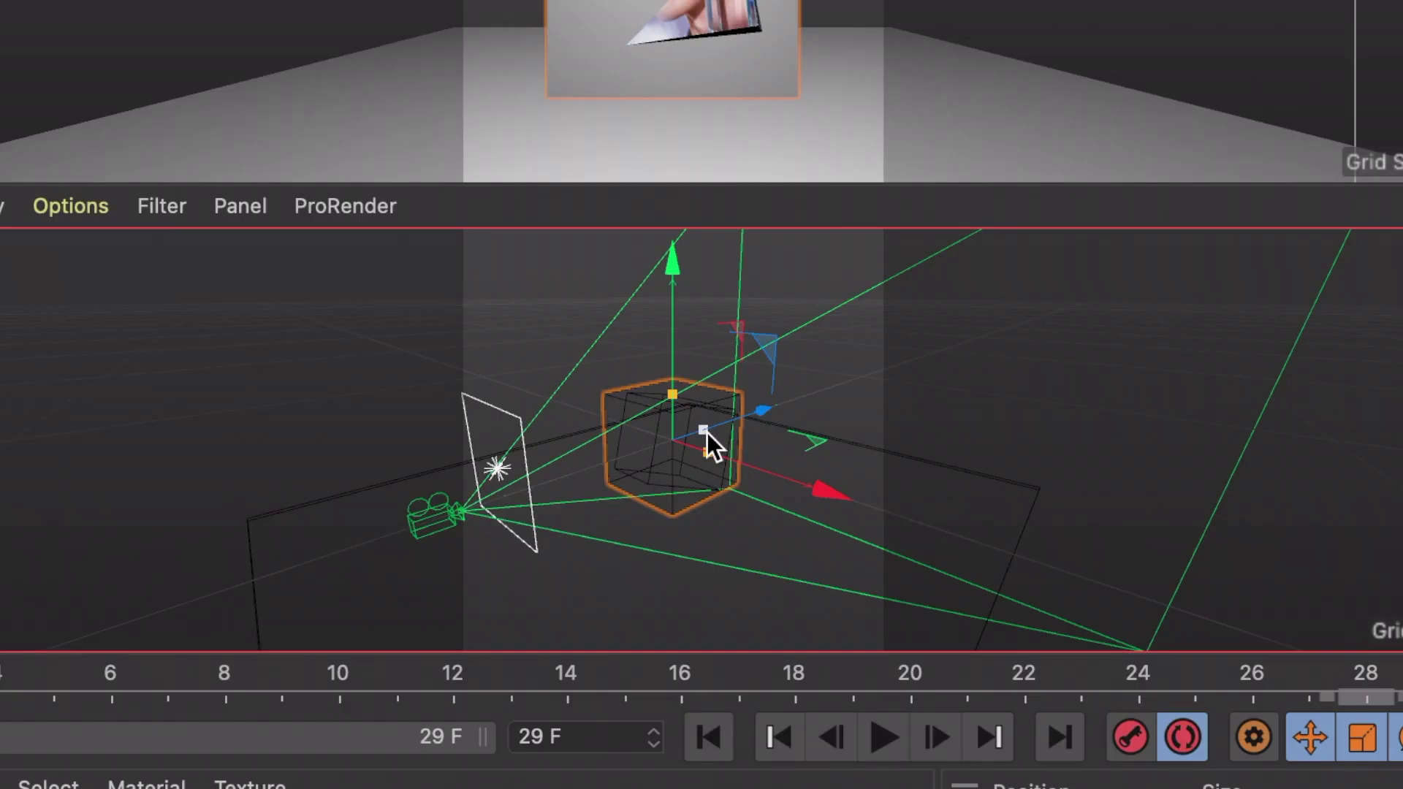
{"action": "left_click_drag", "start_coordinate": [539, 479], "coordinate": [538, 479]}
{"action": "left_click_drag", "start_coordinate": [687, 443], "coordinate": [839, 382]}
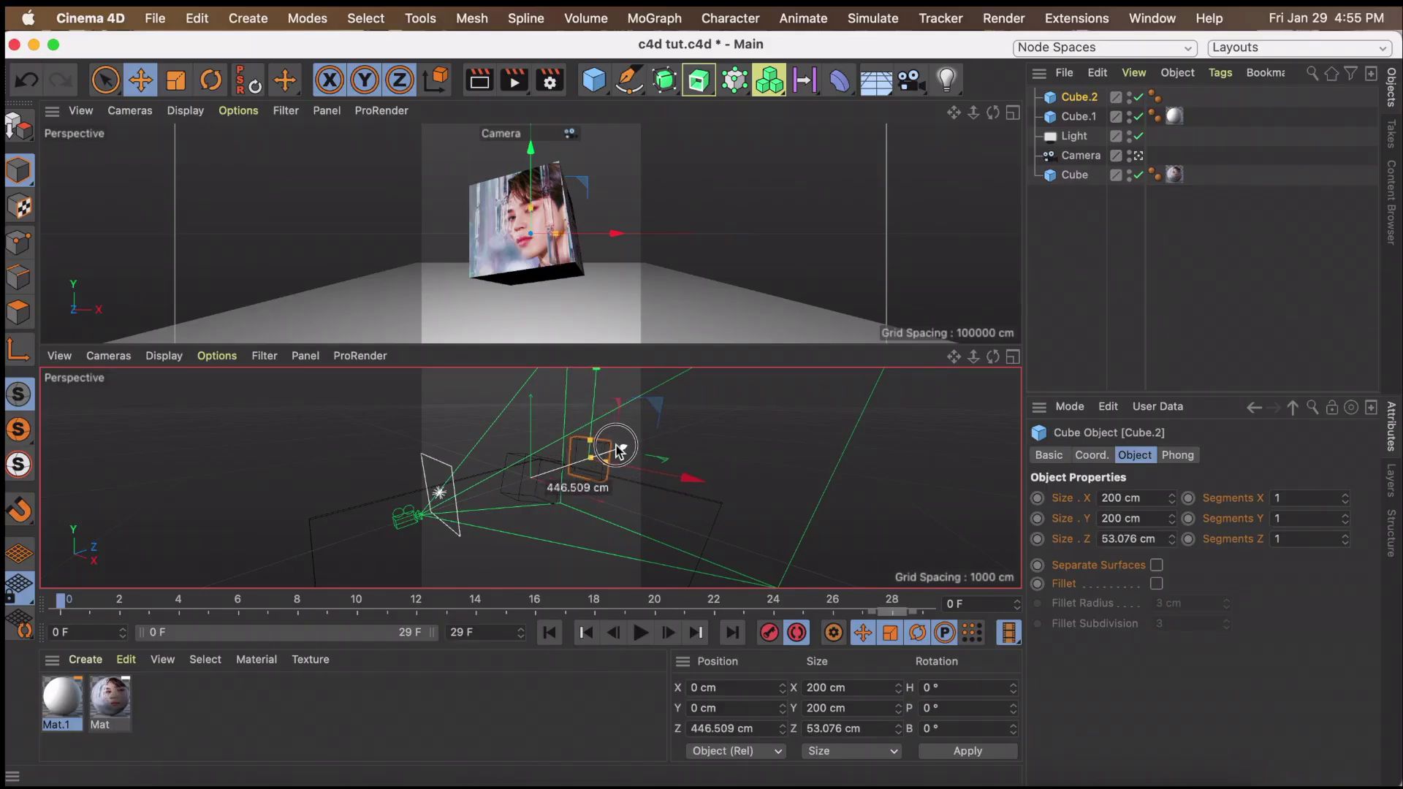
{"action": "left_click_drag", "start_coordinate": [620, 449], "coordinate": [589, 472]}
{"action": "left_click_drag", "start_coordinate": [106, 714], "coordinate": [663, 143]}
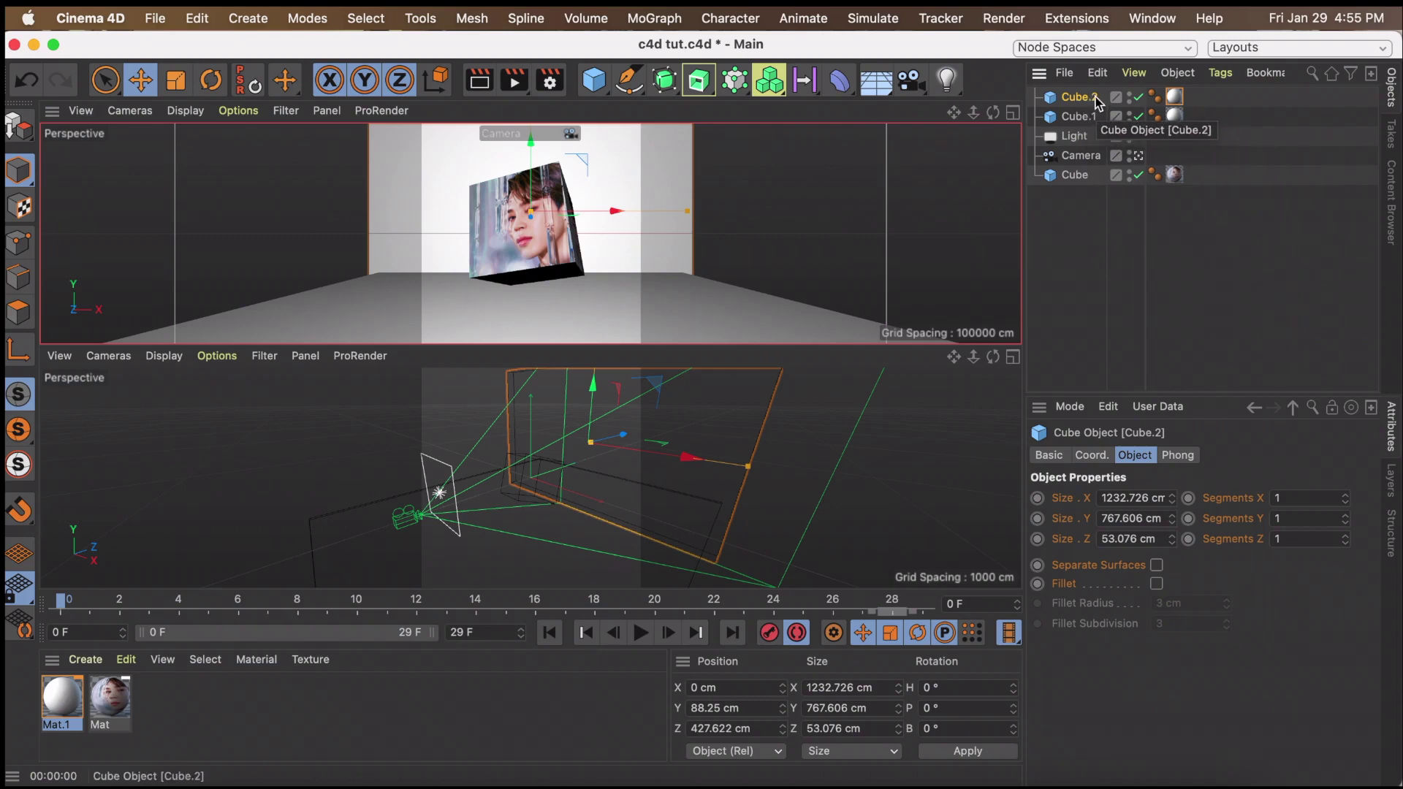
Duplicate the back wall, set the copy's heading rotation to 90°, and move it to the room's left side at about X -608 cm
{"action": "left_click_drag", "start_coordinate": [1096, 100], "coordinate": [1086, 96], "text": "ctrl"}
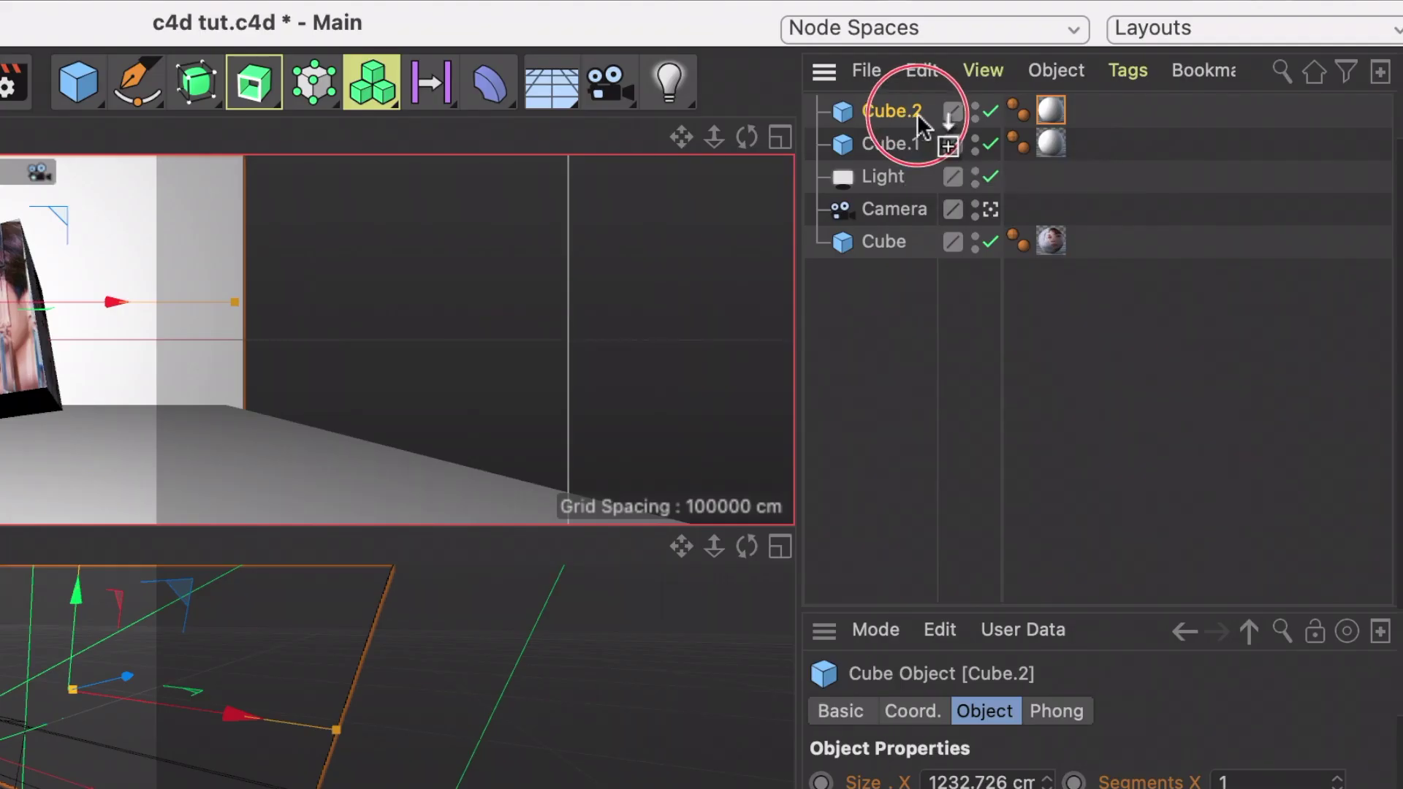
{"action": "left_click_drag", "start_coordinate": [901, 106], "coordinate": [906, 127], "text": "ctrl"}
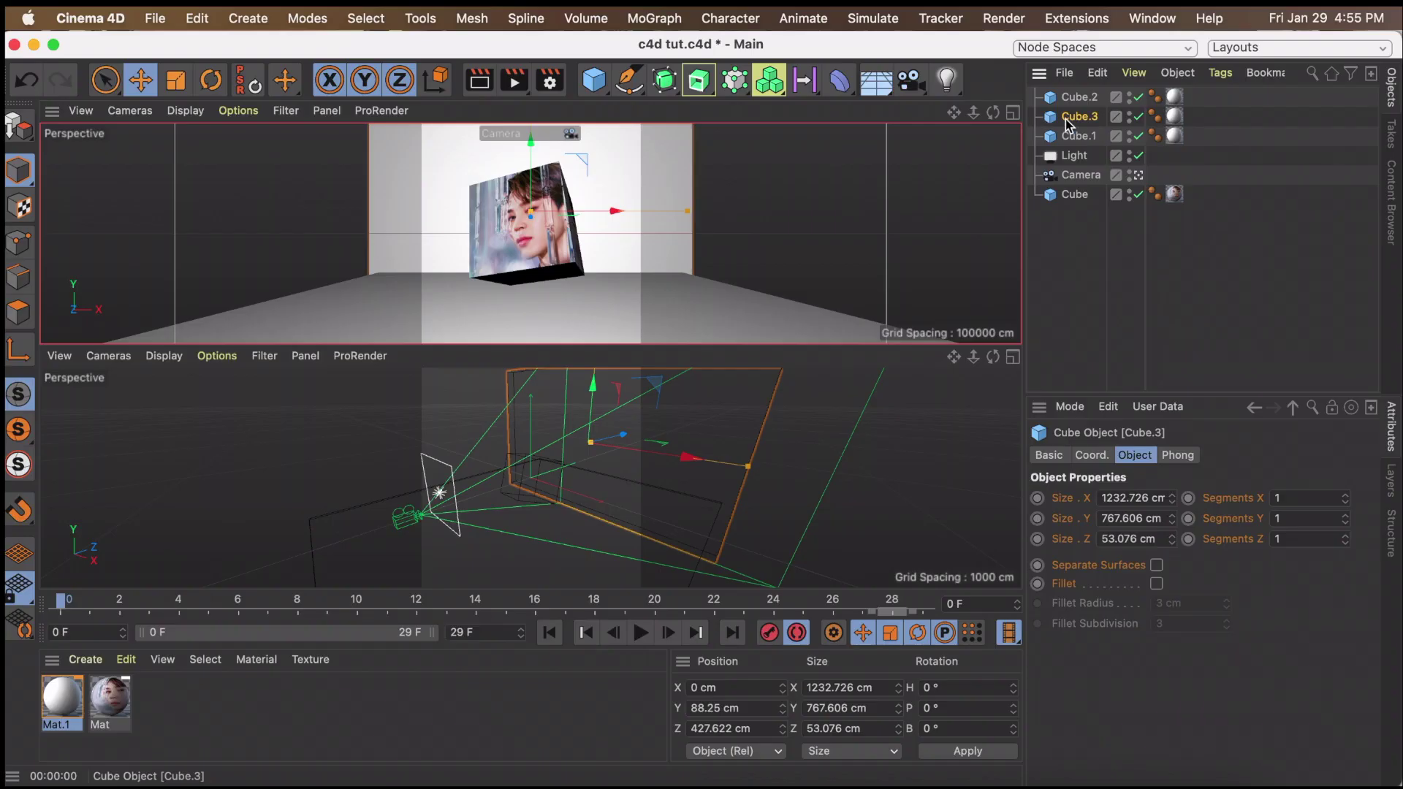
{"action": "left_click", "coordinate": [1096, 456]}
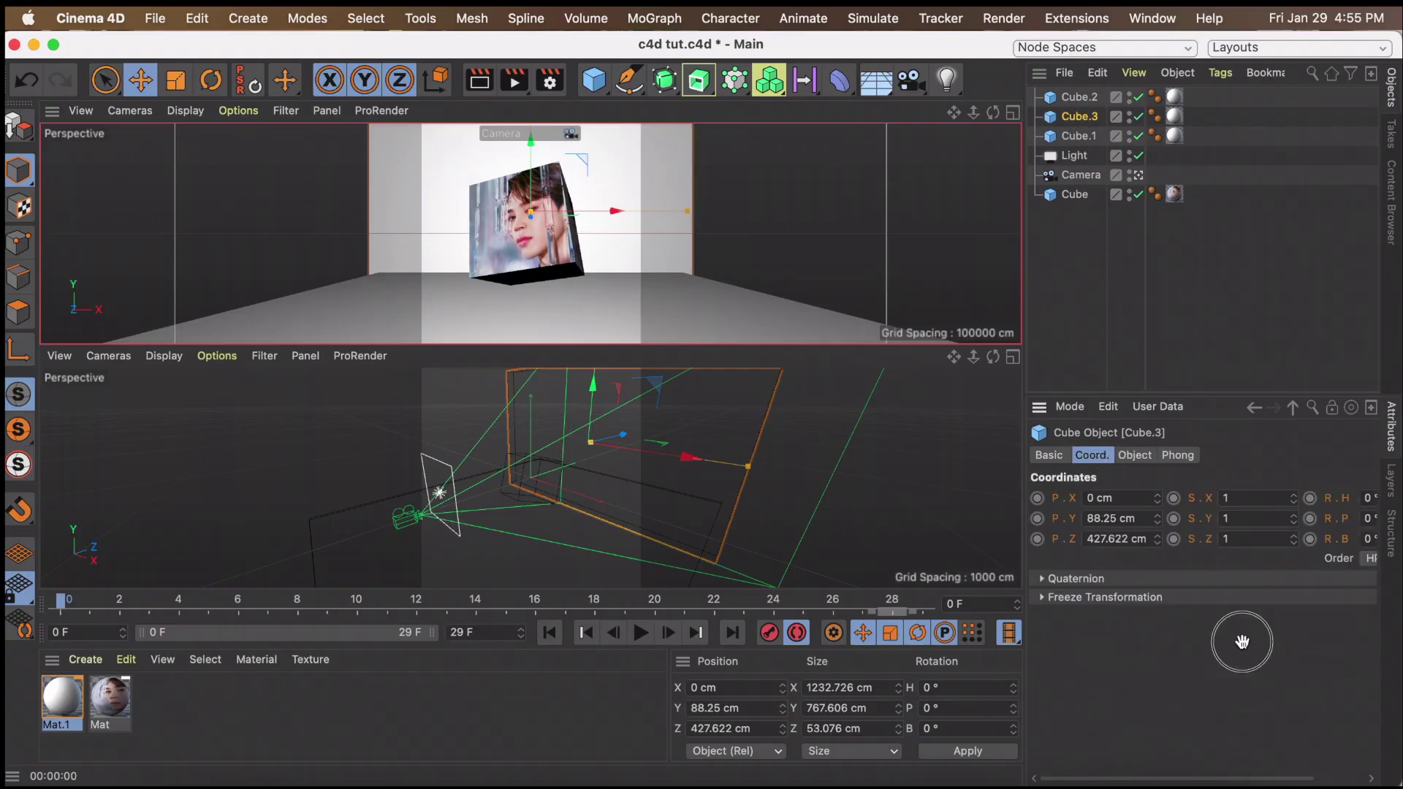
{"action": "left_click", "coordinate": [1305, 498]}
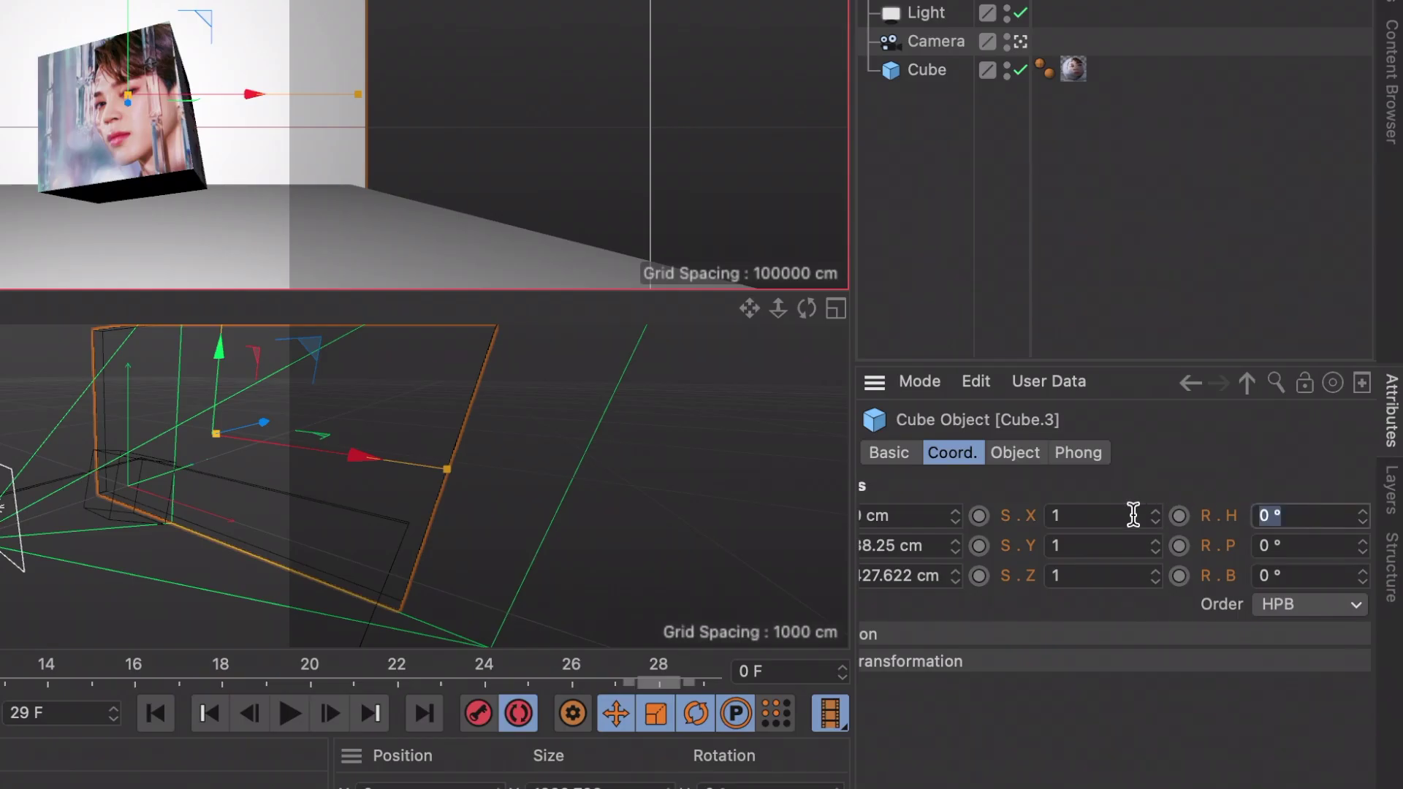
{"action": "type", "text": "90"}
{"action": "key", "text": "Return"}
{"action": "left_click_drag", "start_coordinate": [407, 207], "coordinate": [296, 211]}
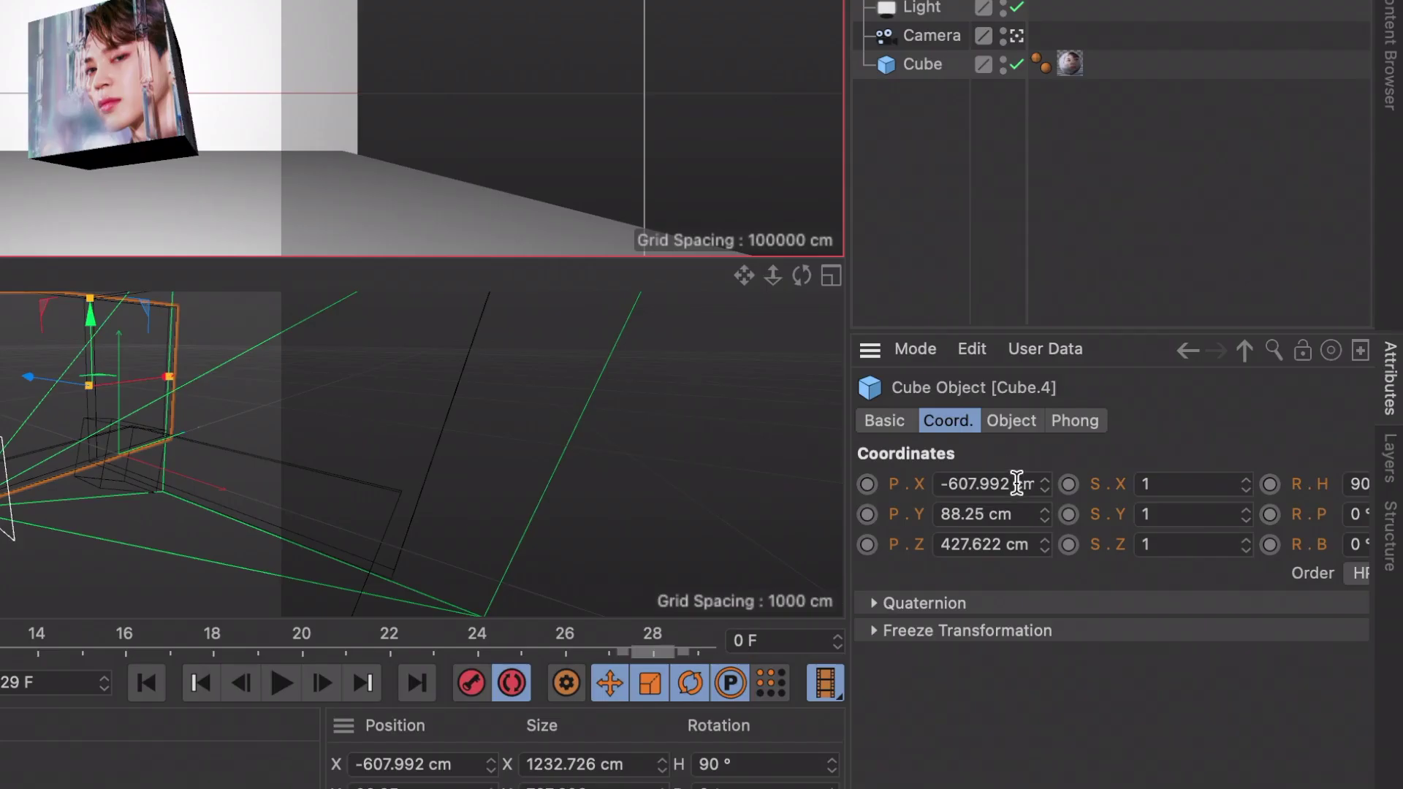
Place the duplicated side wall Cube.4 on the opposite side at X 607.992 cm and render the enlarged camera view
{"action": "double_click", "coordinate": [1107, 497]}
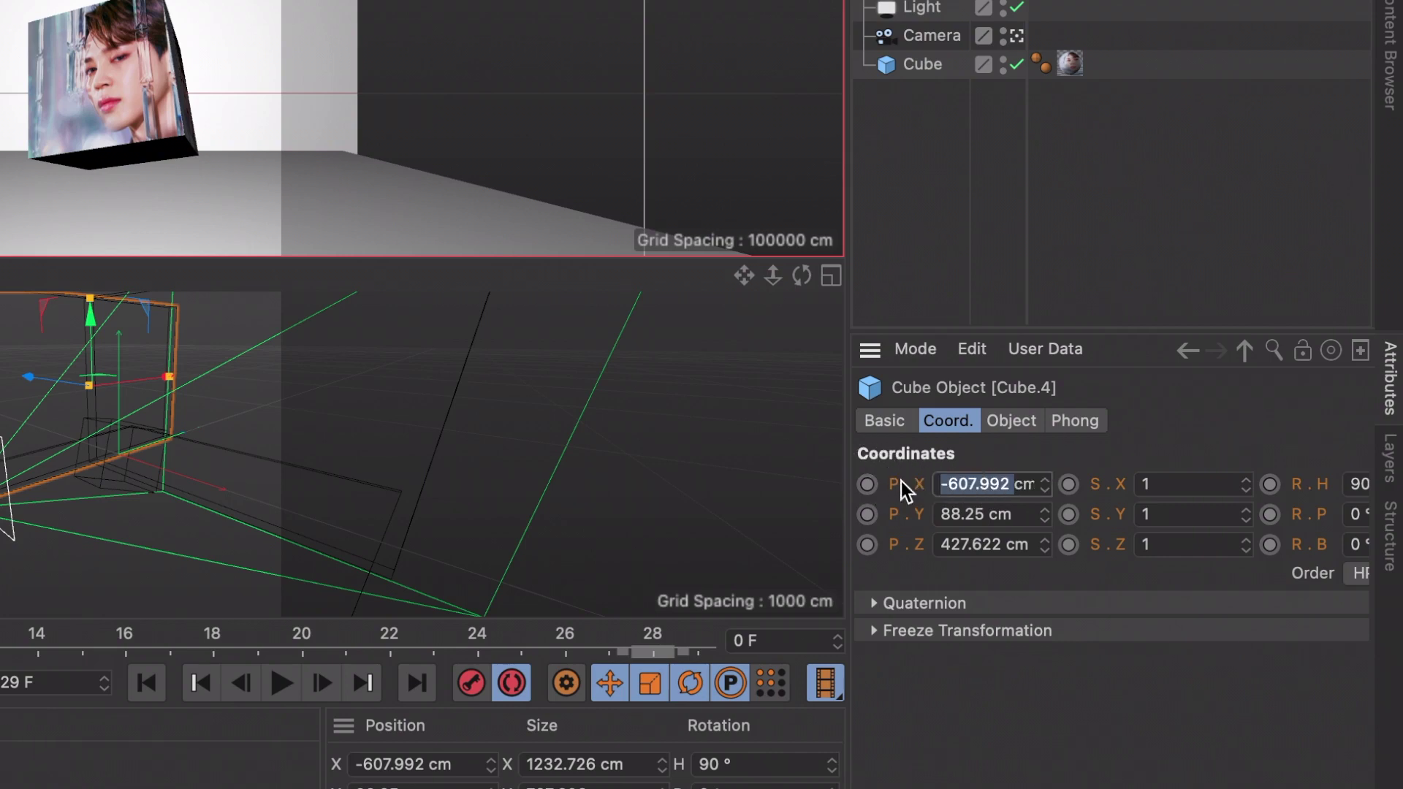
{"action": "left_click", "coordinate": [950, 483]}
{"action": "key", "text": "BackSpace"}
{"action": "key", "text": "Return"}
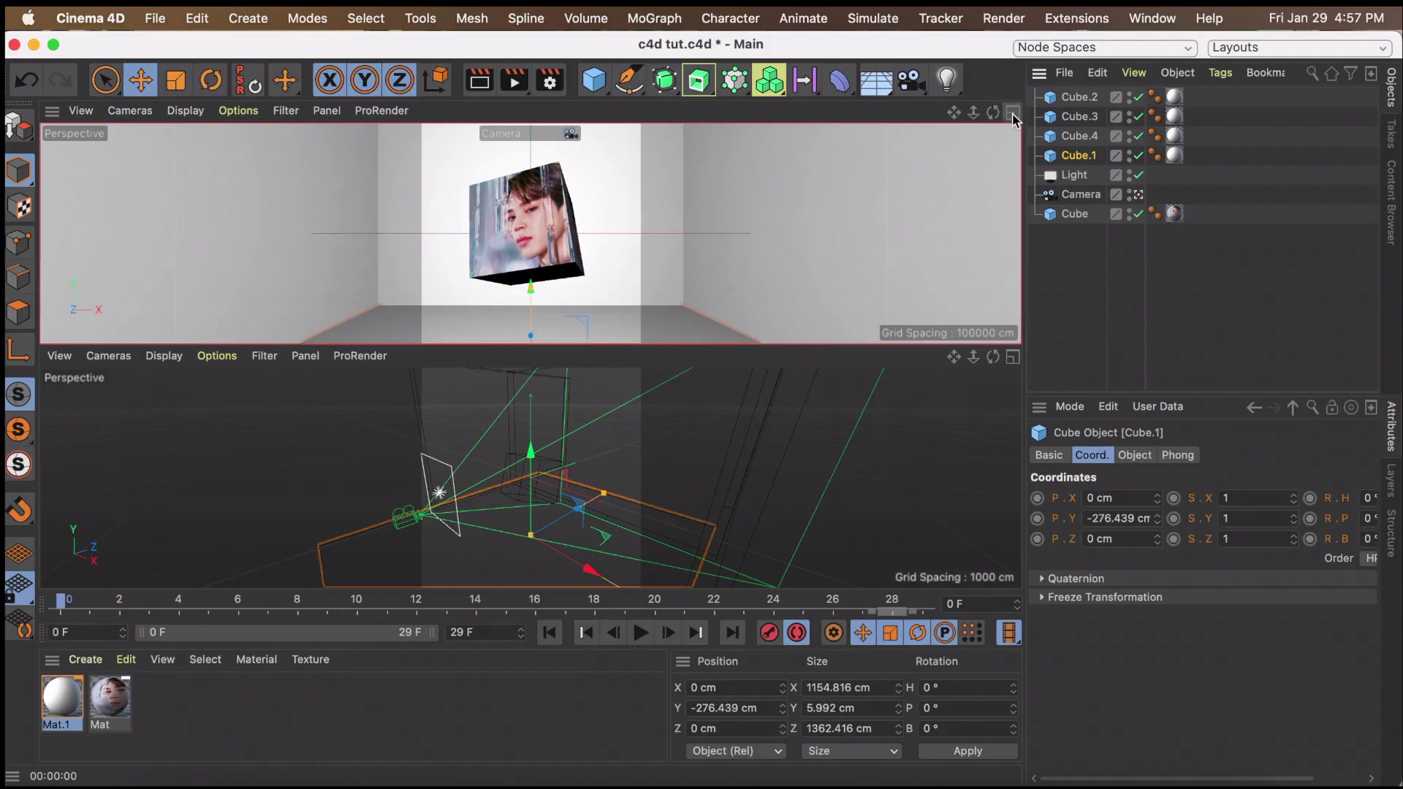
{"action": "left_click", "coordinate": [1013, 115]}
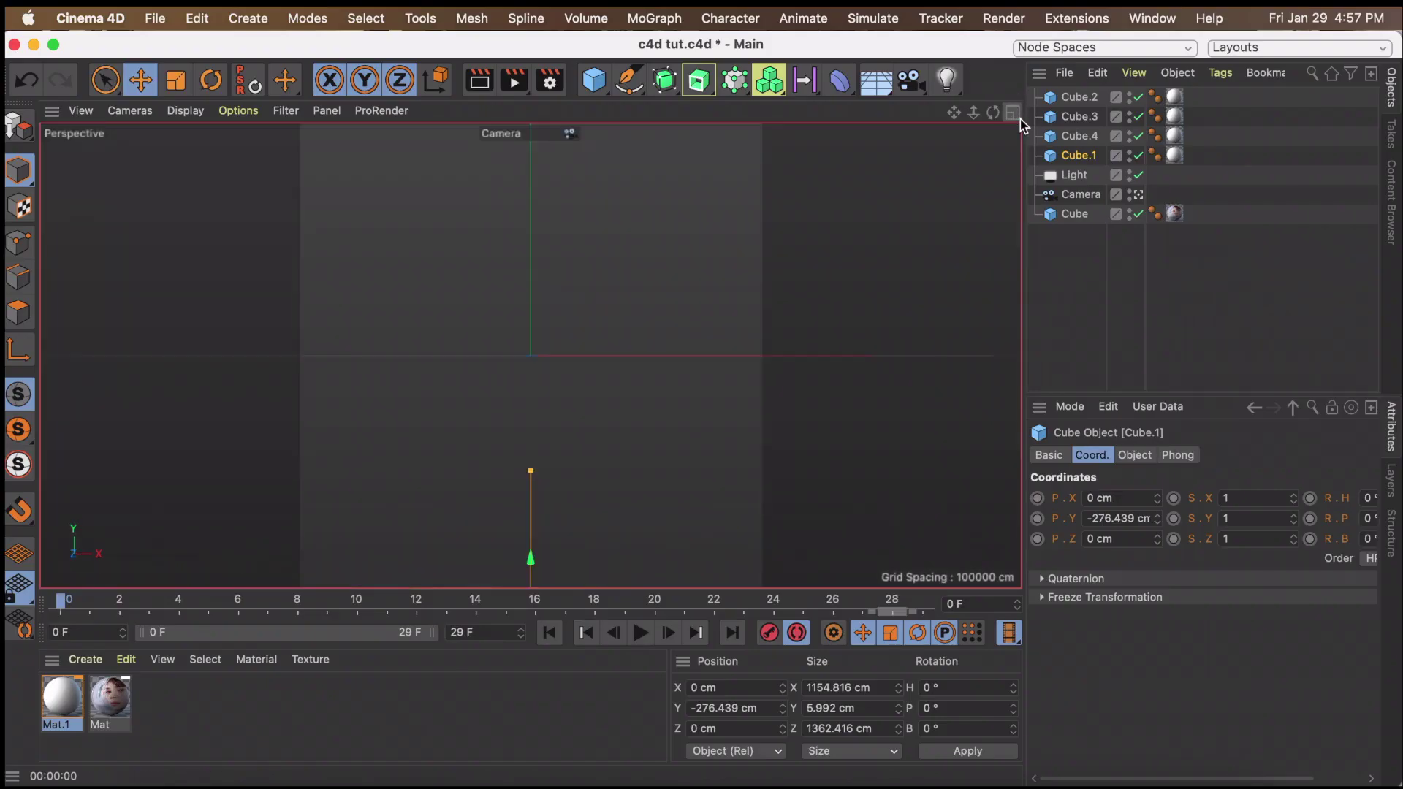
{"action": "left_click", "coordinate": [482, 82]}
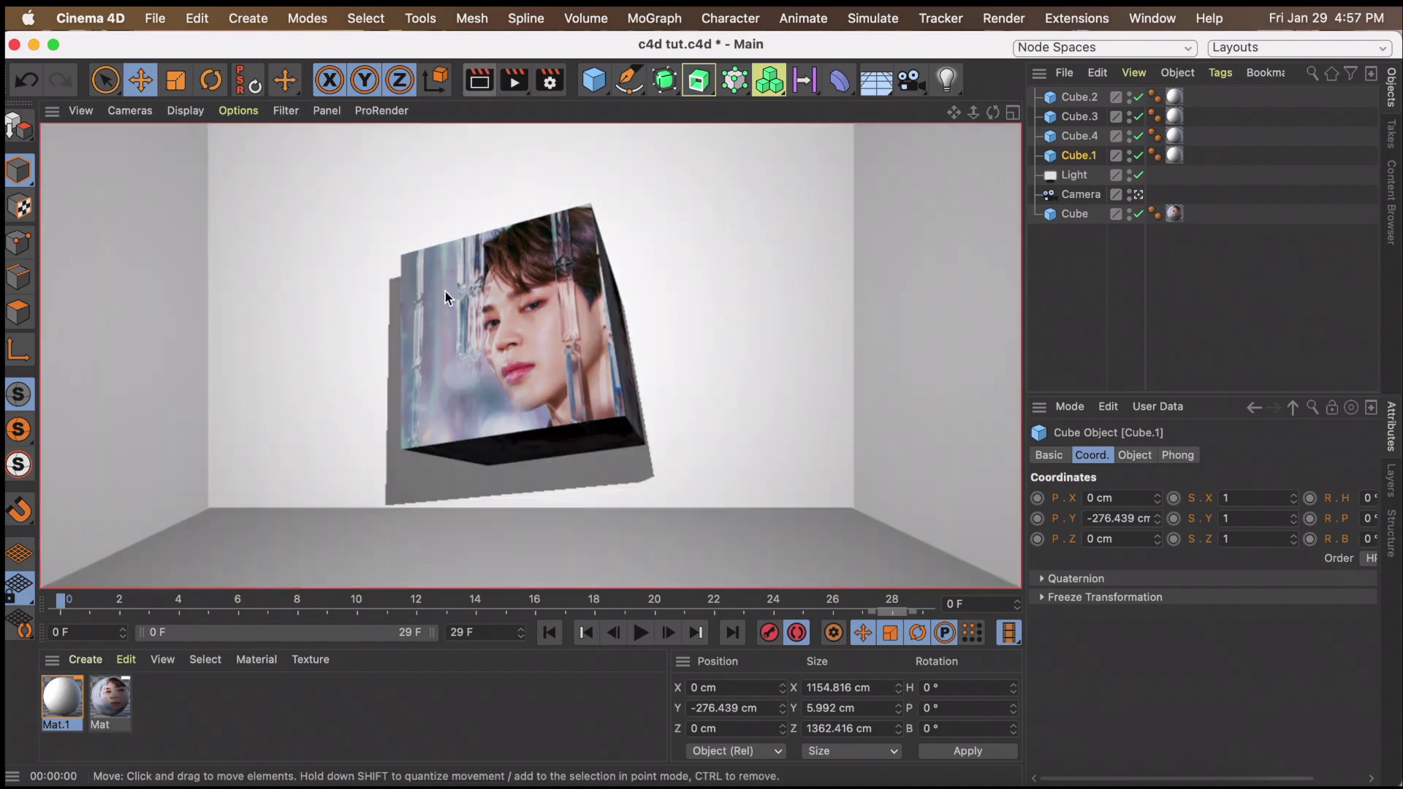
Key the camera at frame 0, moved to about X -100.9 cm with its heading rotated to about -11.5°
{"action": "left_click", "coordinate": [1081, 195]}
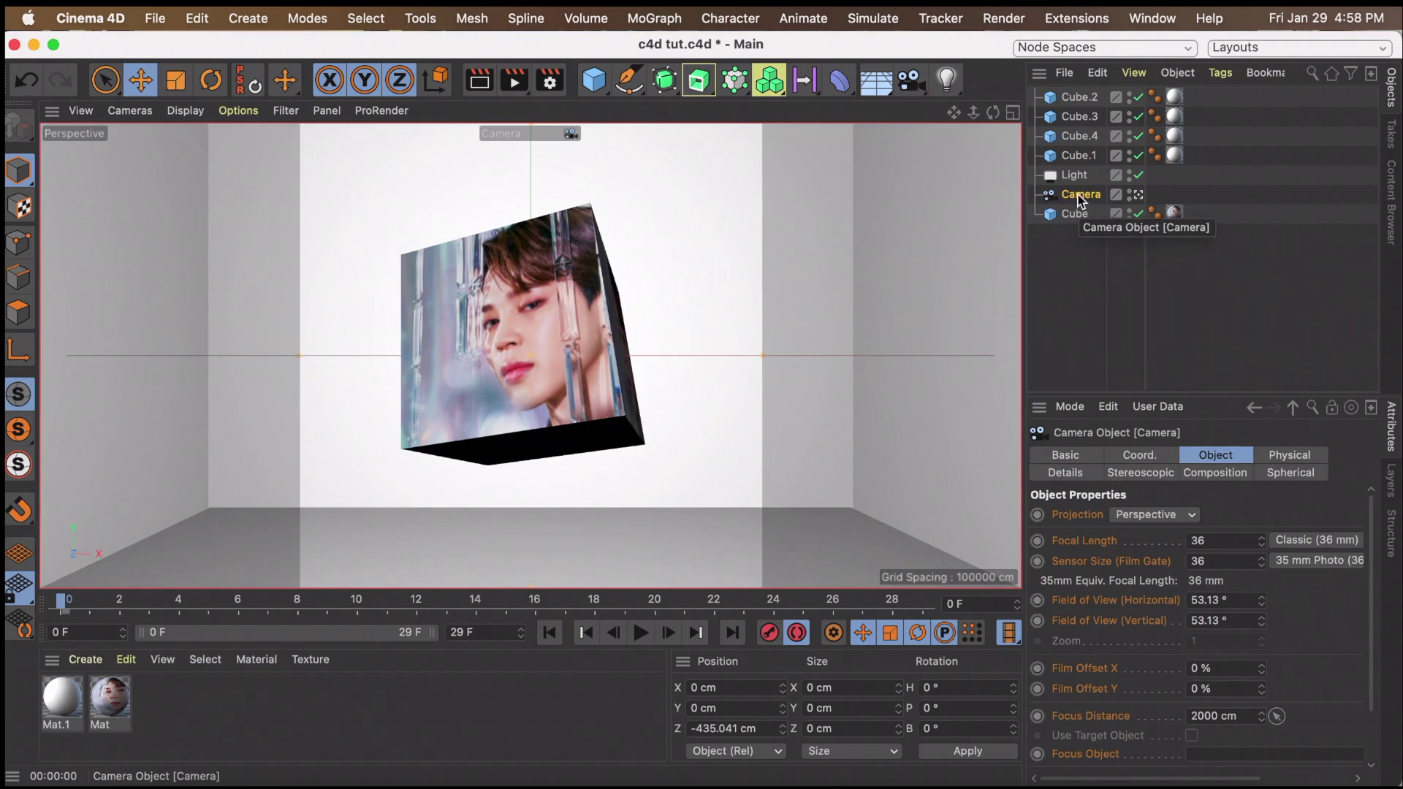
{"action": "left_click", "coordinate": [1015, 111]}
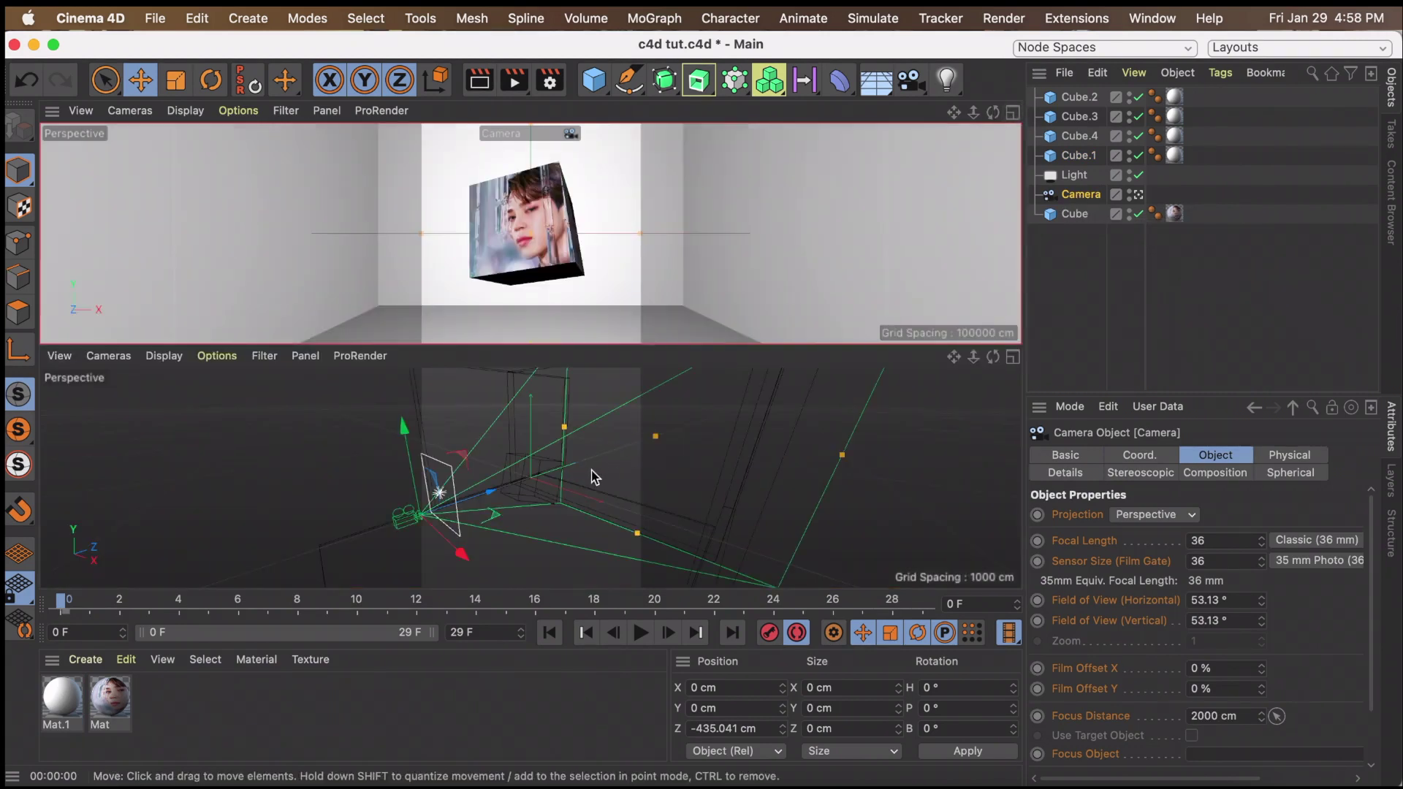
{"action": "left_click", "coordinate": [500, 554]}
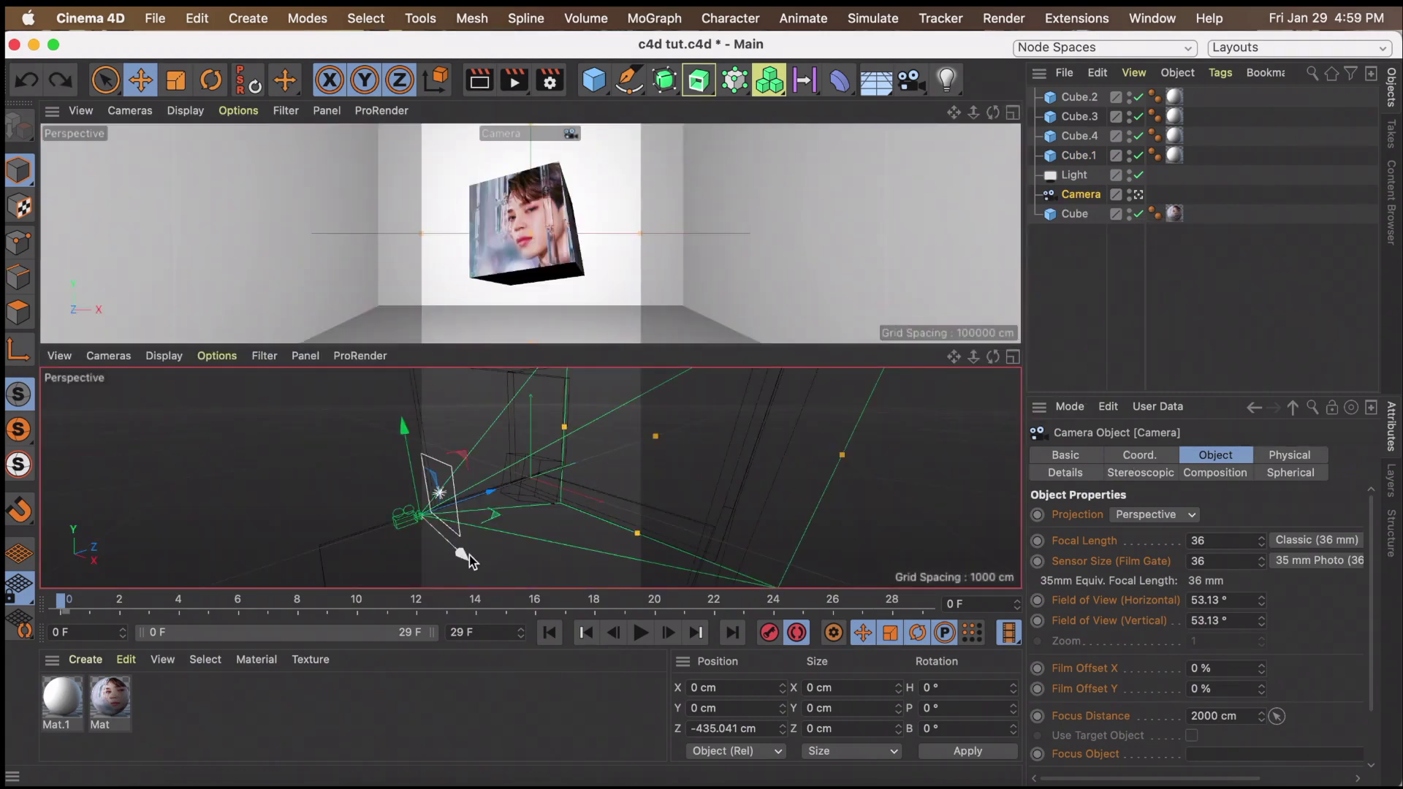
{"action": "left_click_drag", "start_coordinate": [467, 559], "coordinate": [438, 521]}
{"action": "key", "text": "super+z"}
{"action": "key", "text": "r"}
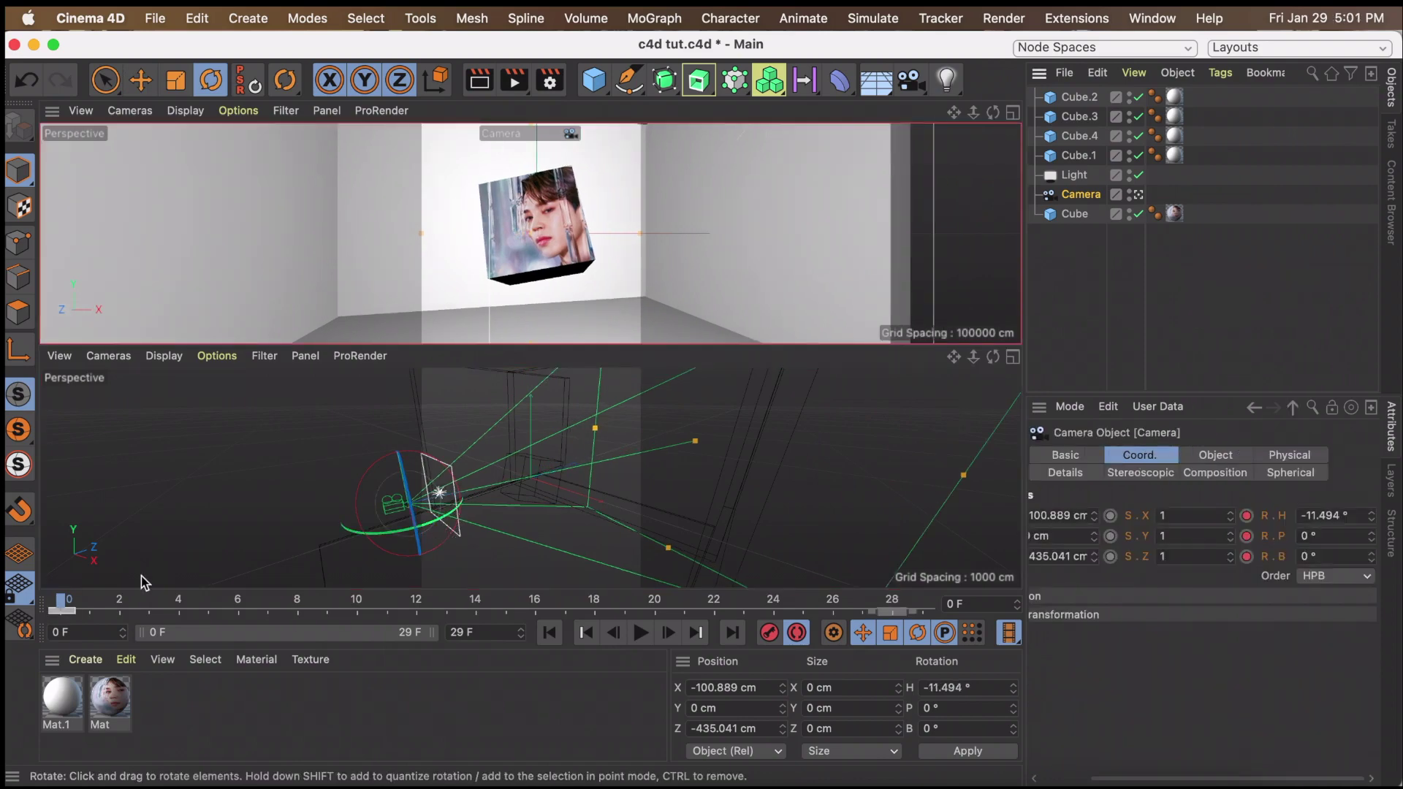
At frame 28, mirror the camera pose by setting its heading to 11.494° and its X position to 100.889 cm
{"action": "left_click", "coordinate": [893, 611]}
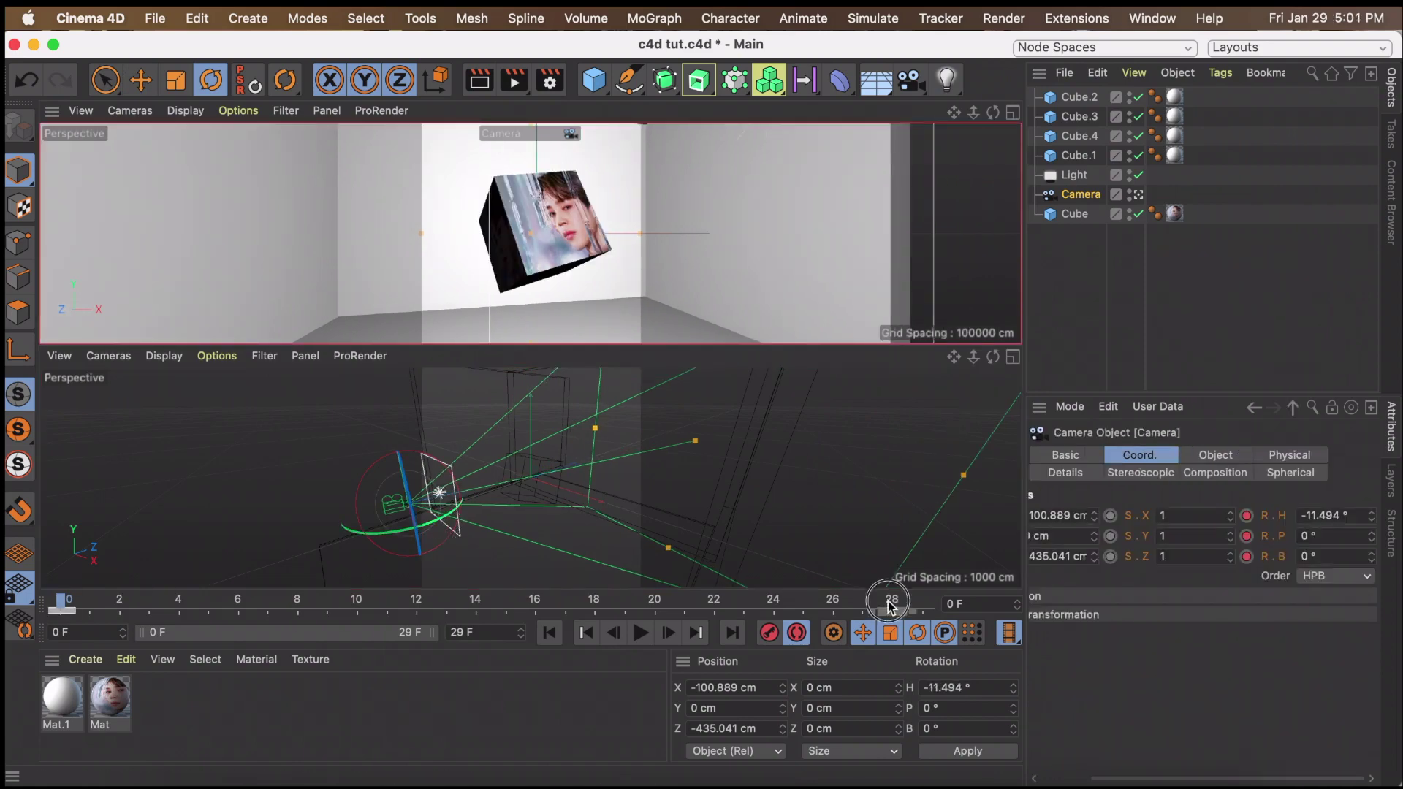
{"action": "left_click", "coordinate": [1306, 516]}
{"action": "key", "text": "BackSpace"}
{"action": "key", "text": "Return"}
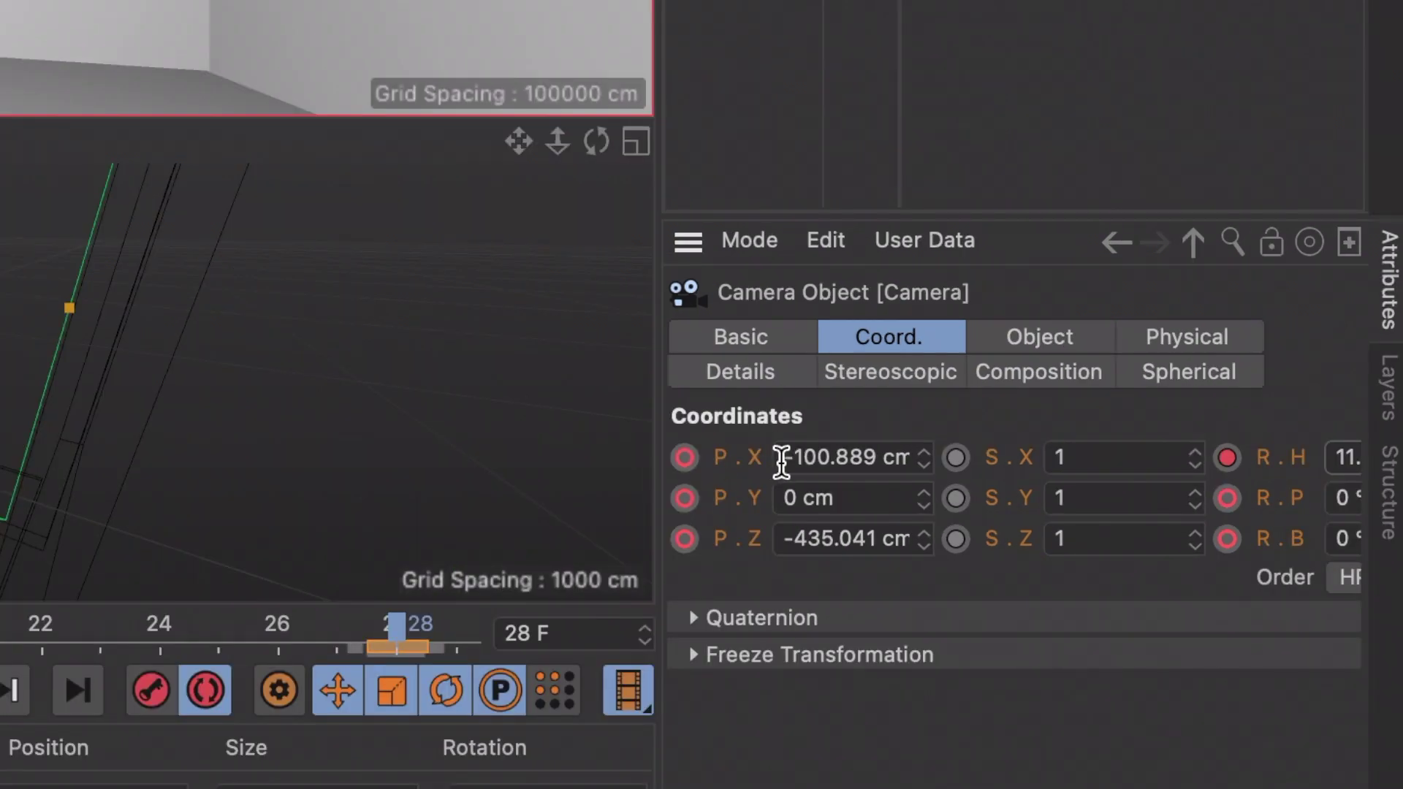
{"action": "left_click", "coordinate": [760, 437]}
{"action": "key", "text": "BackSpace"}
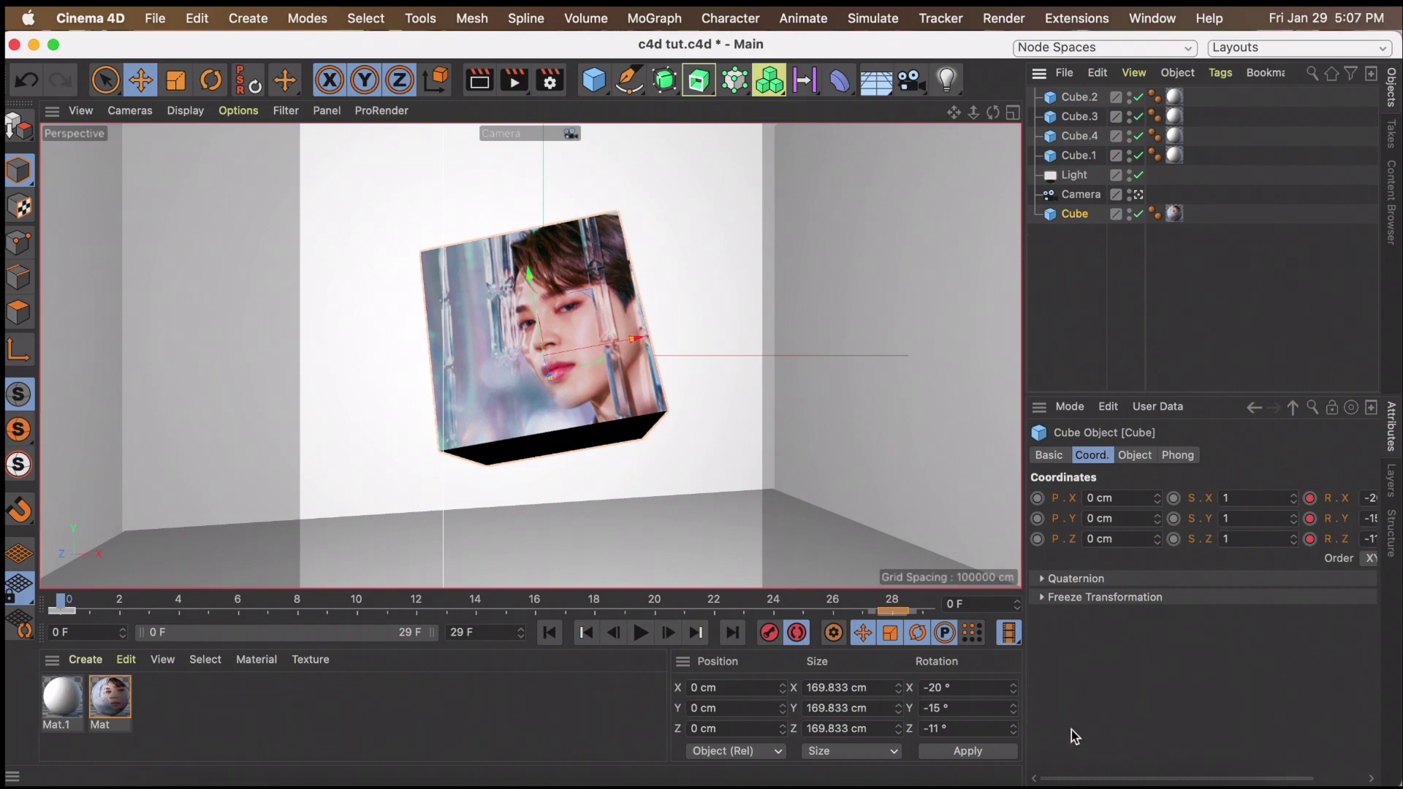
Switch to After Effects and apply S_BlurMoCurves to layers 1 and 2 with keyframes on Shift X
{"action": "left_click", "coordinate": [939, 777]}
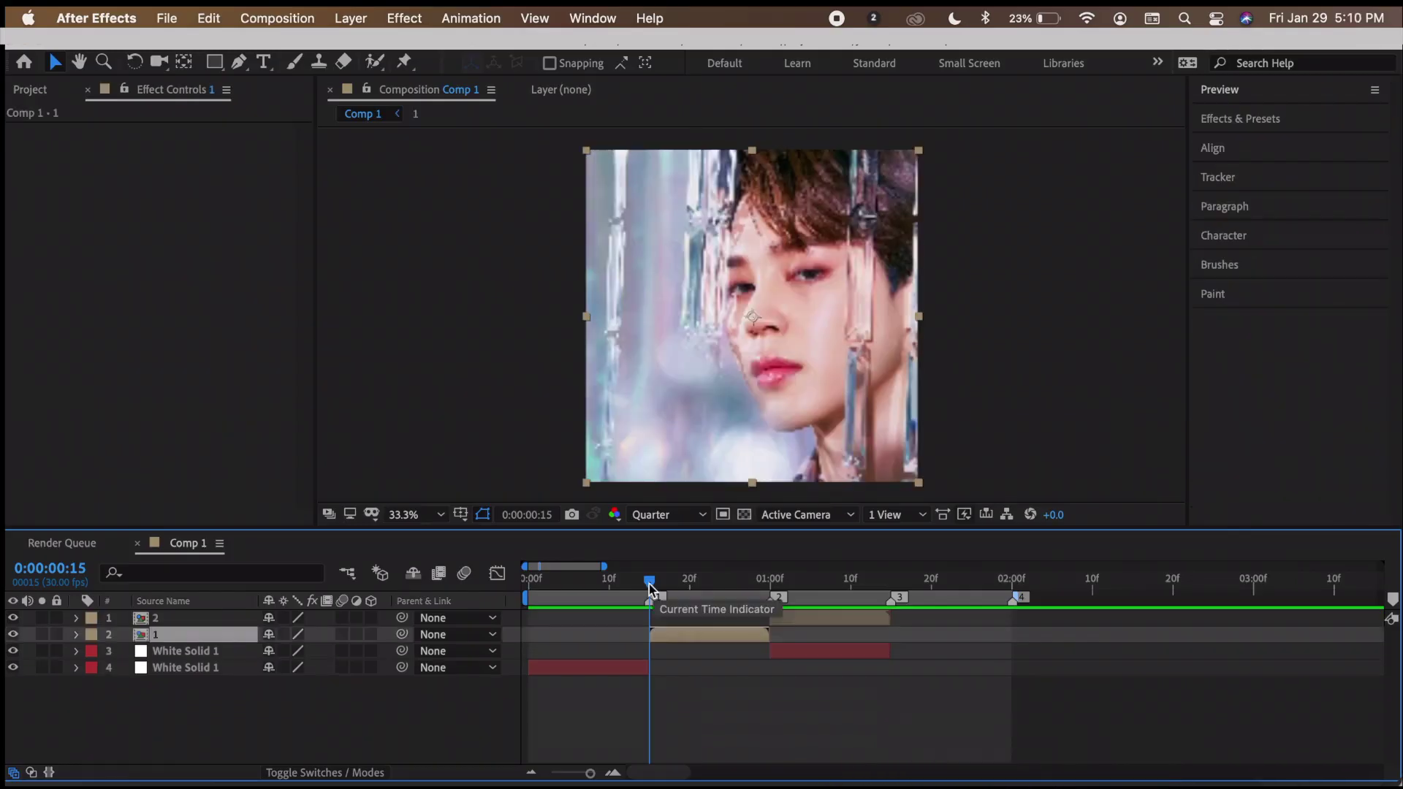
{"action": "mouse_move", "coordinate": [651, 588]}
{"action": "left_mouse_down"}
{"action": "mouse_move", "coordinate": [852, 581]}
{"action": "mouse_move", "coordinate": [667, 597]}
{"action": "left_mouse_up"}
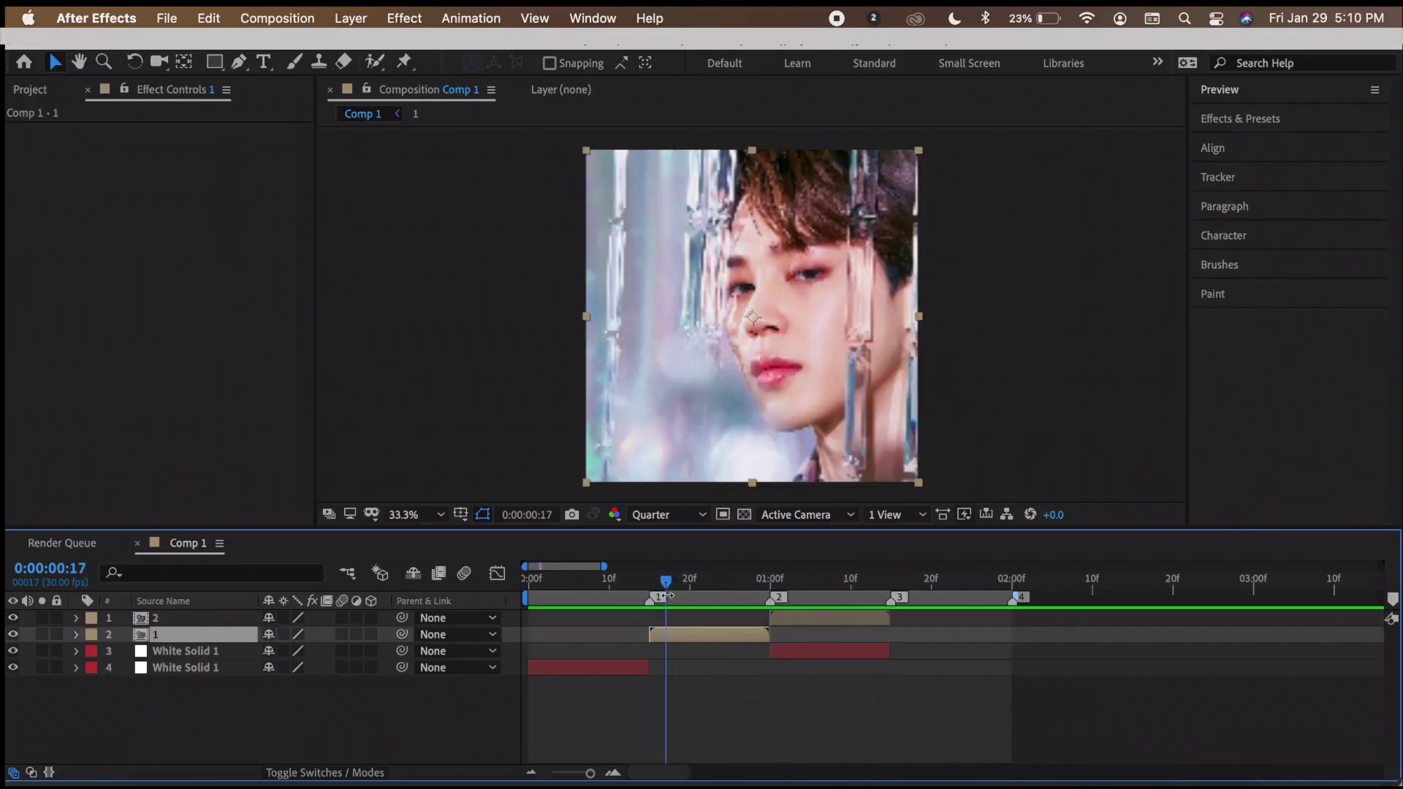
{"action": "left_click", "coordinate": [1240, 118]}
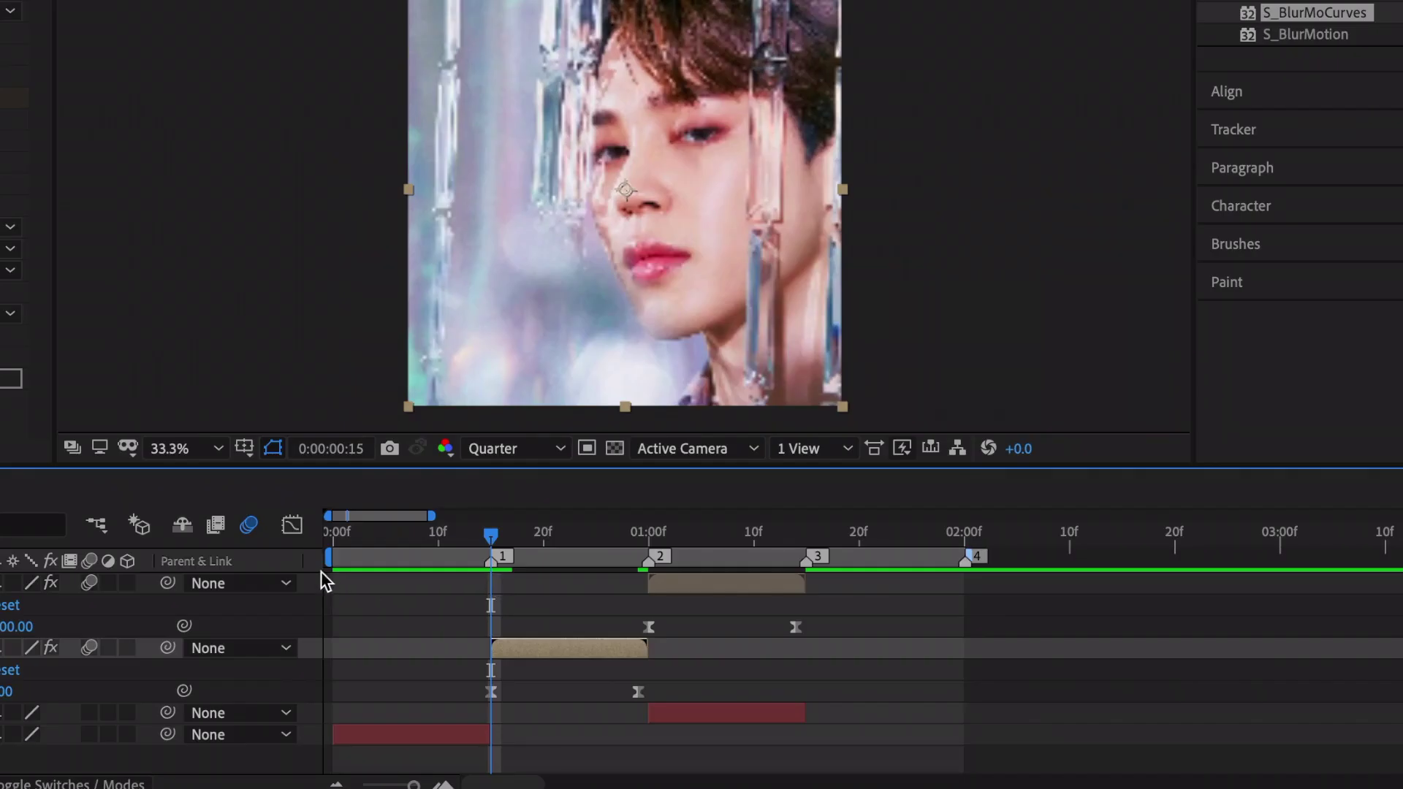
Limit Comp 1's work area to the span from marker 1 to marker 3 and add the composition to the render queue
{"action": "left_click", "coordinate": [492, 582]}
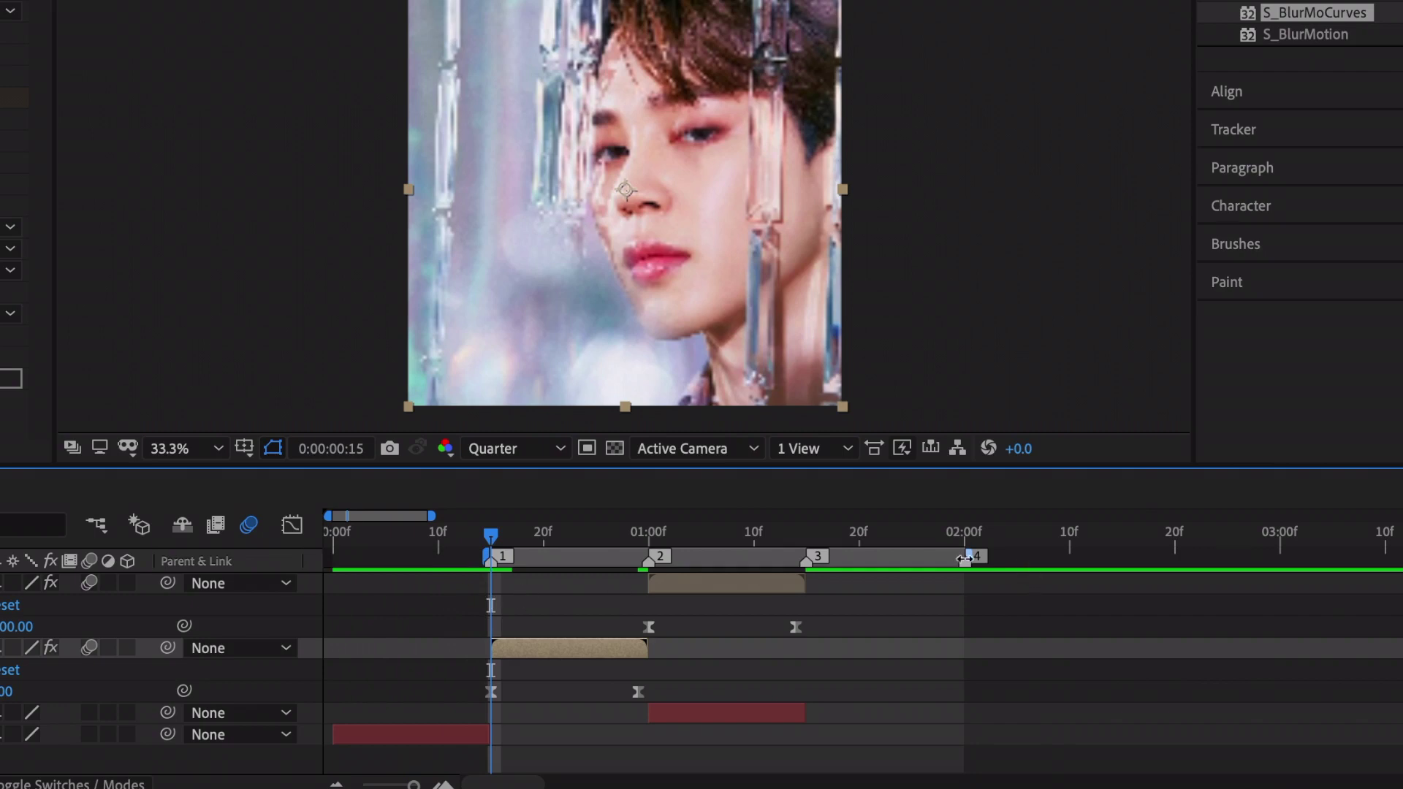
{"action": "left_click_drag", "start_coordinate": [967, 557], "coordinate": [808, 568]}
{"action": "left_click", "coordinate": [277, 17]}
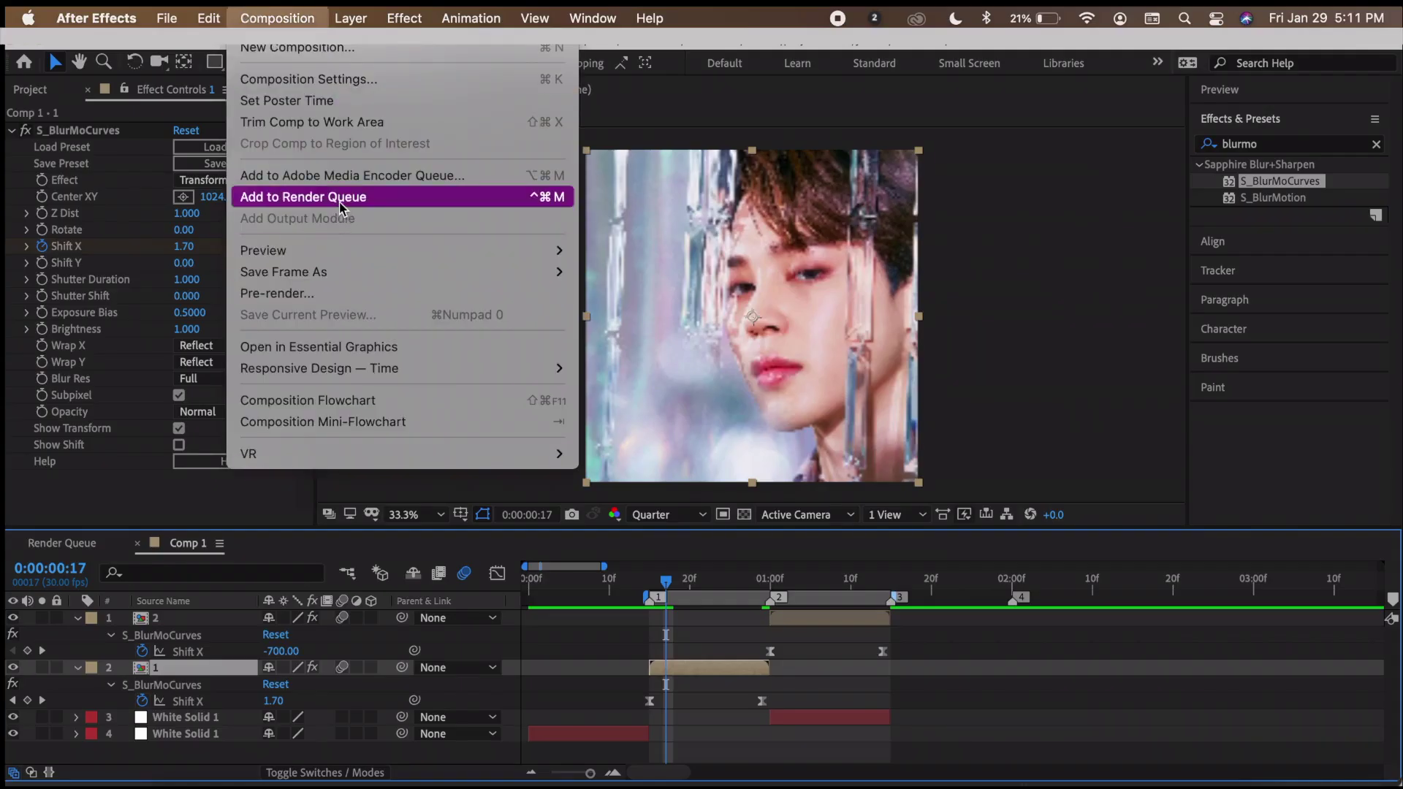
{"action": "left_click", "coordinate": [340, 197]}
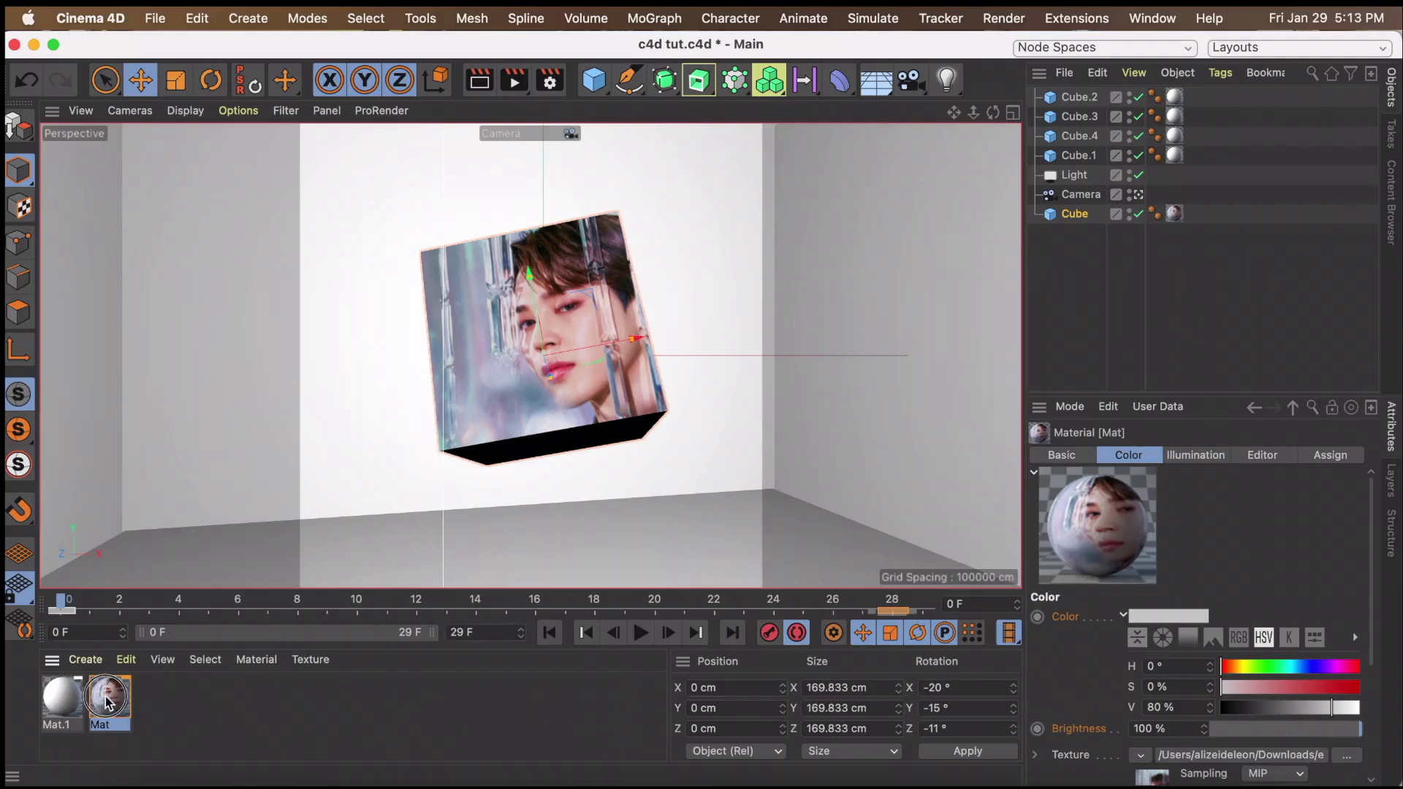
In Cinema 4D, replace the Color texture of material Mat with Comp 1.mp4 and play the animation
{"action": "double_click", "coordinate": [108, 699]}
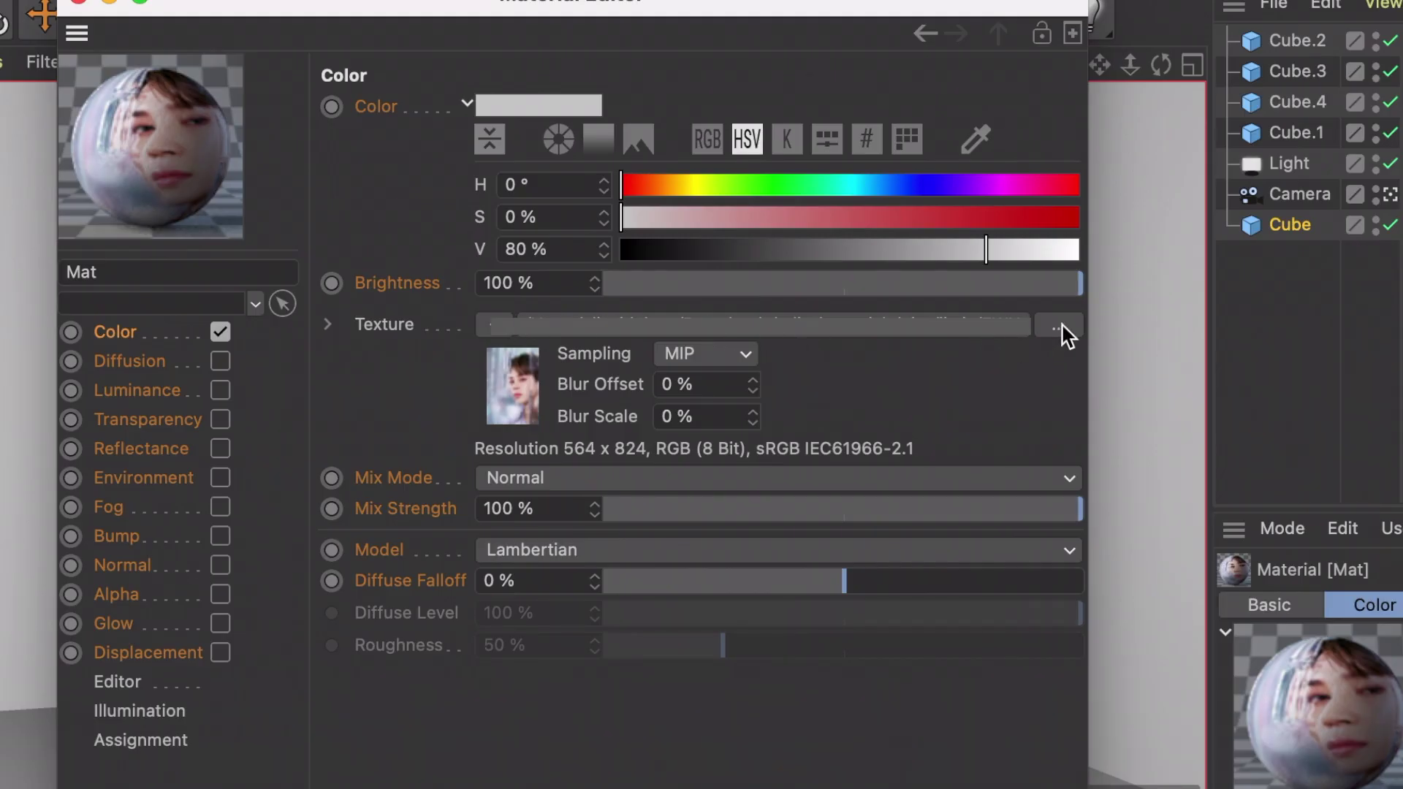
{"action": "left_click", "coordinate": [1060, 328]}
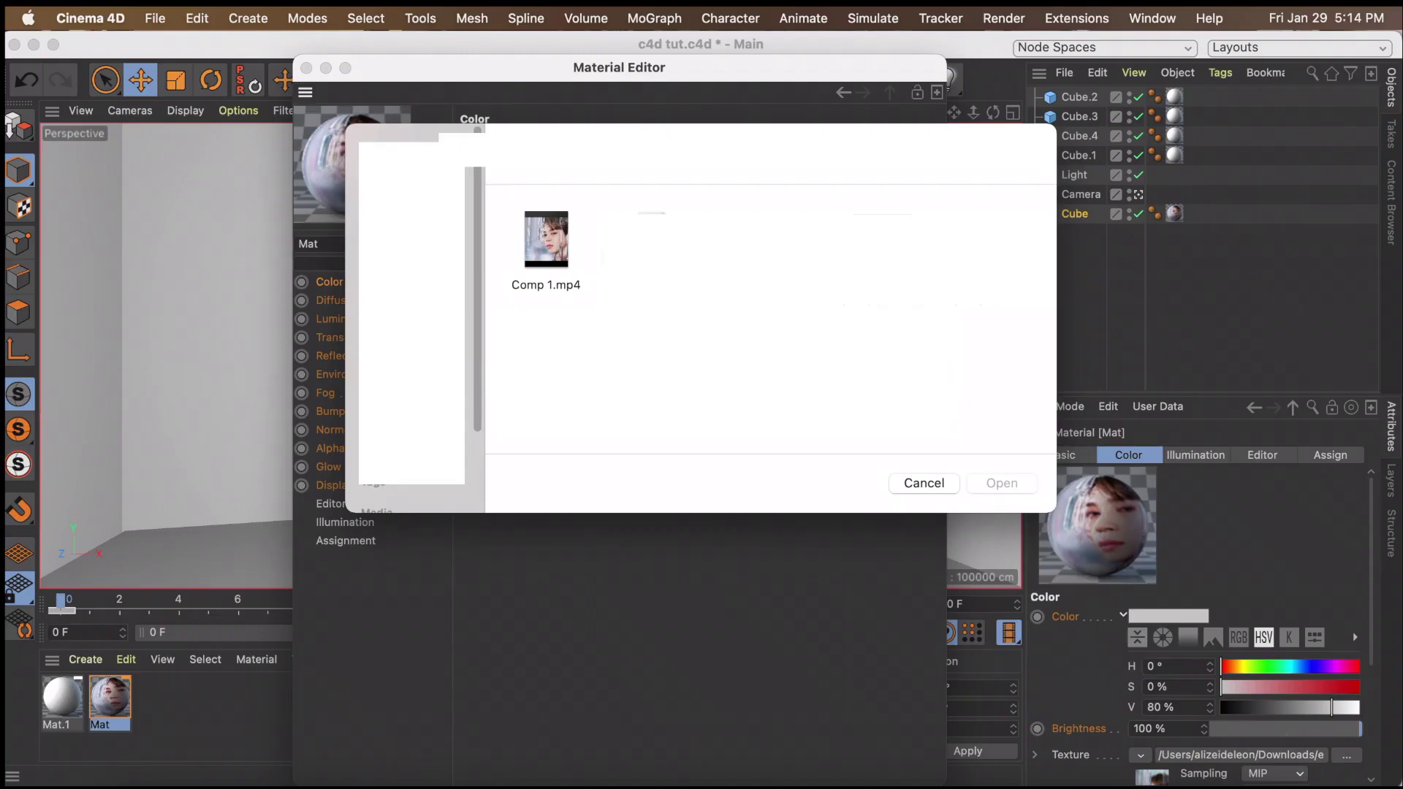
{"action": "double_click", "coordinate": [563, 267]}
{"action": "left_click", "coordinate": [331, 508]}
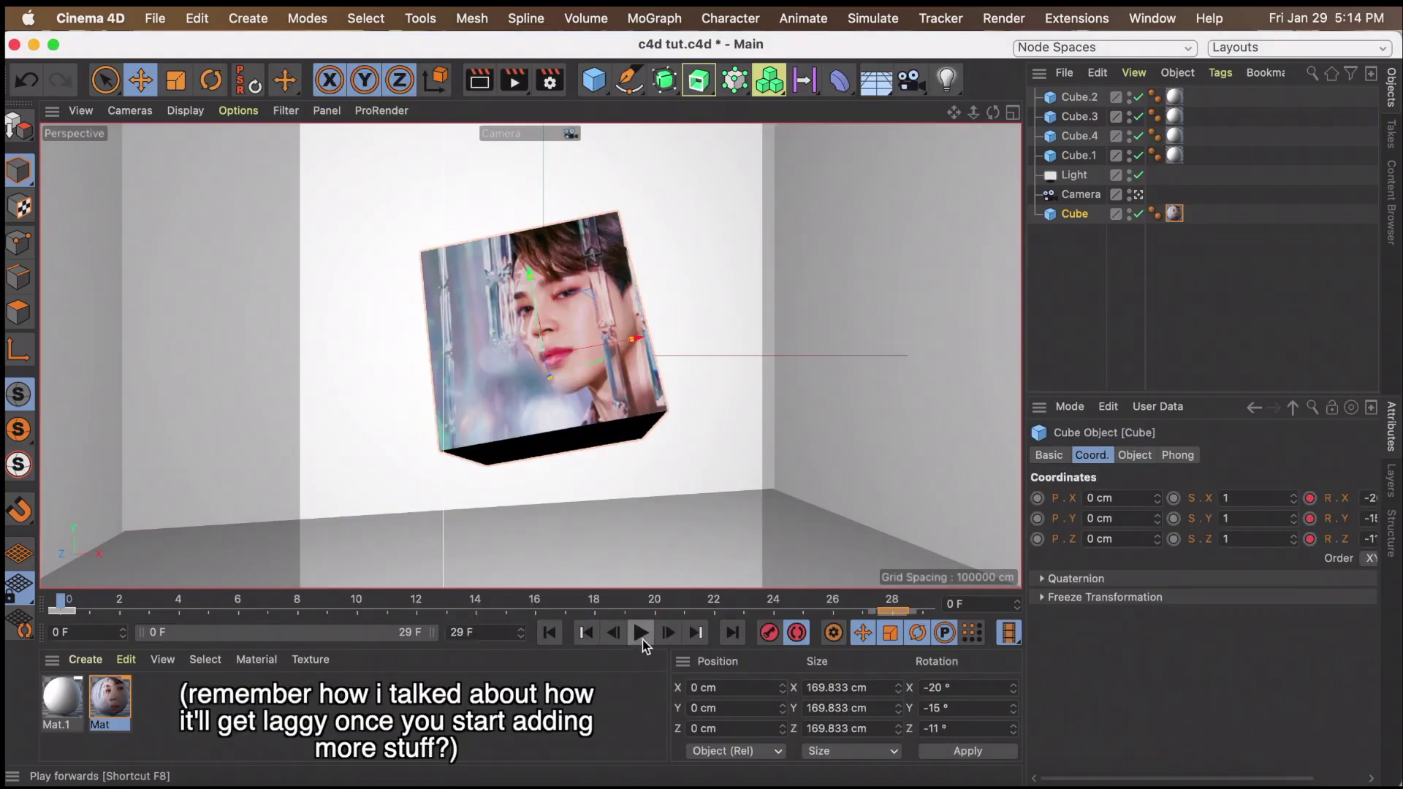
{"action": "left_click", "coordinate": [642, 633]}
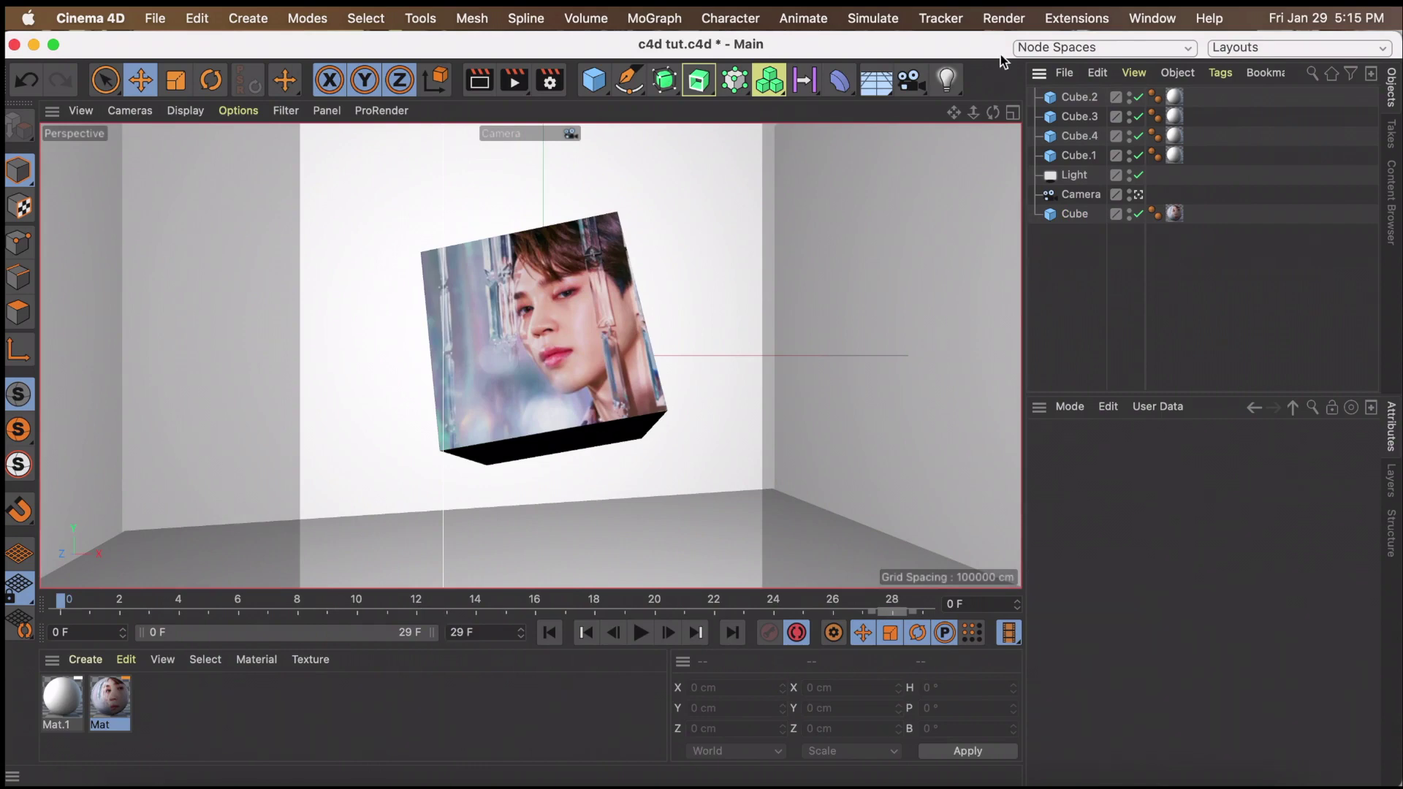
Open the render settings and check the output width and height against Comp 1's composition settings in After Effects
{"action": "left_click", "coordinate": [1004, 18]}
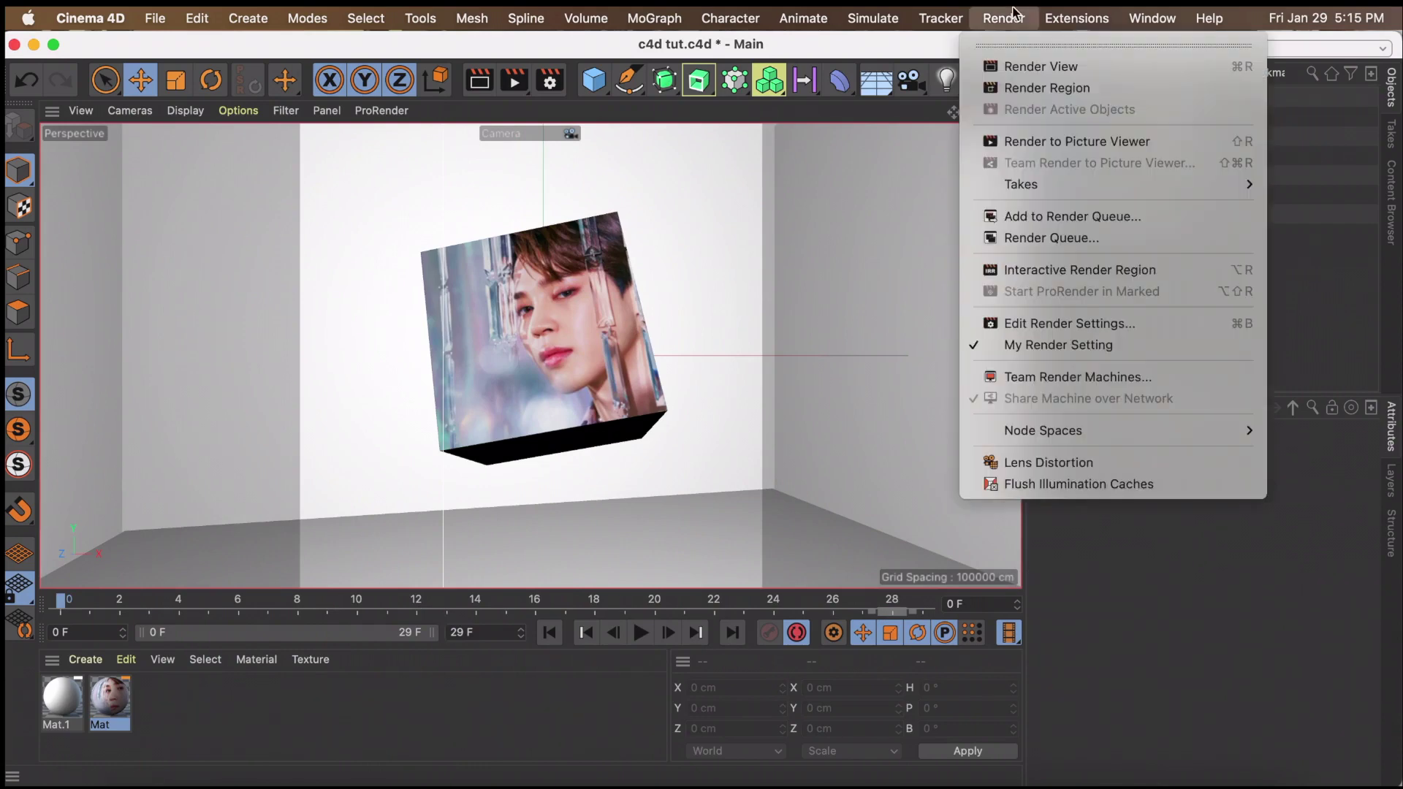
{"action": "left_click", "coordinate": [1094, 324]}
{"action": "left_click", "coordinate": [906, 207]}
{"action": "left_click", "coordinate": [892, 228]}
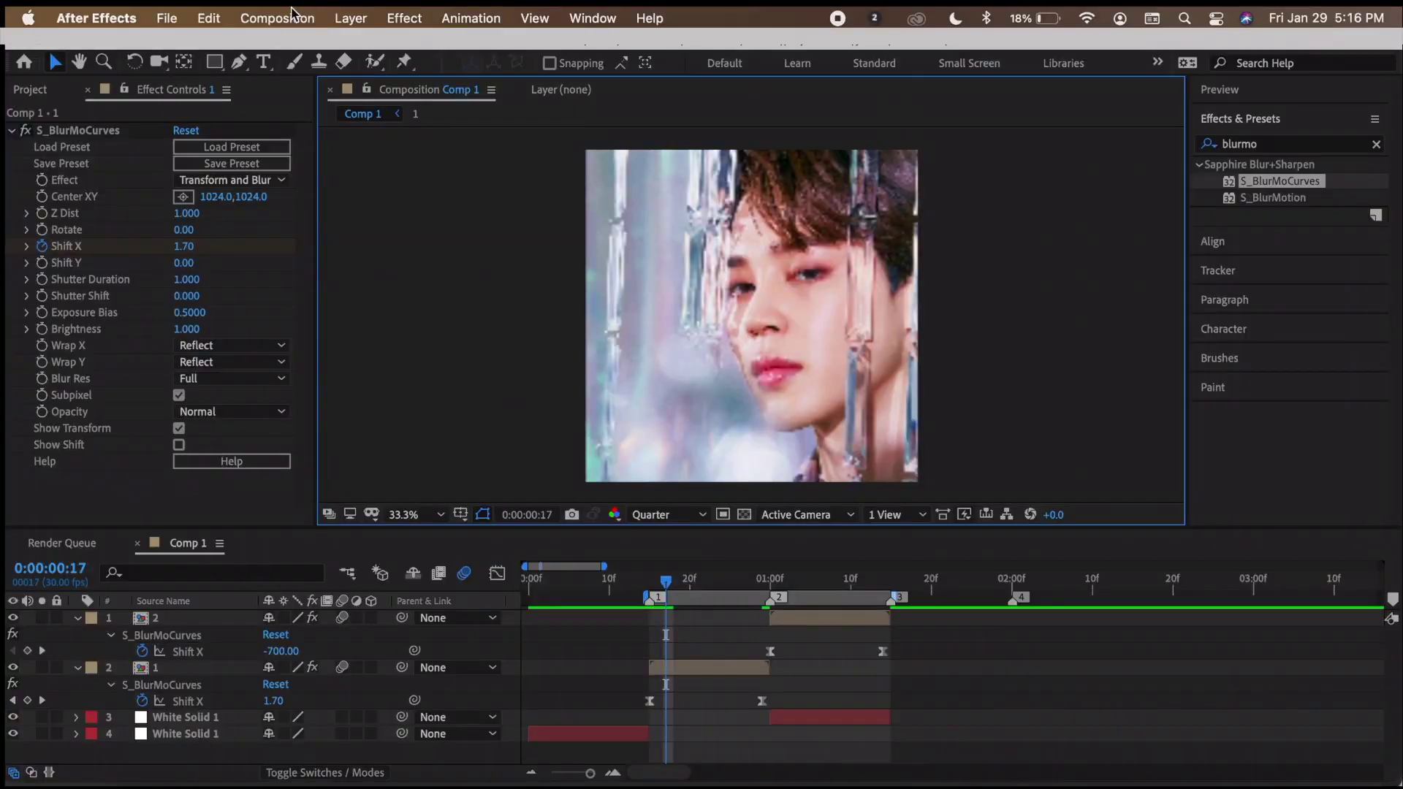
{"action": "left_click", "coordinate": [277, 18]}
{"action": "left_click", "coordinate": [653, 221]}
{"action": "key", "text": "super+k"}
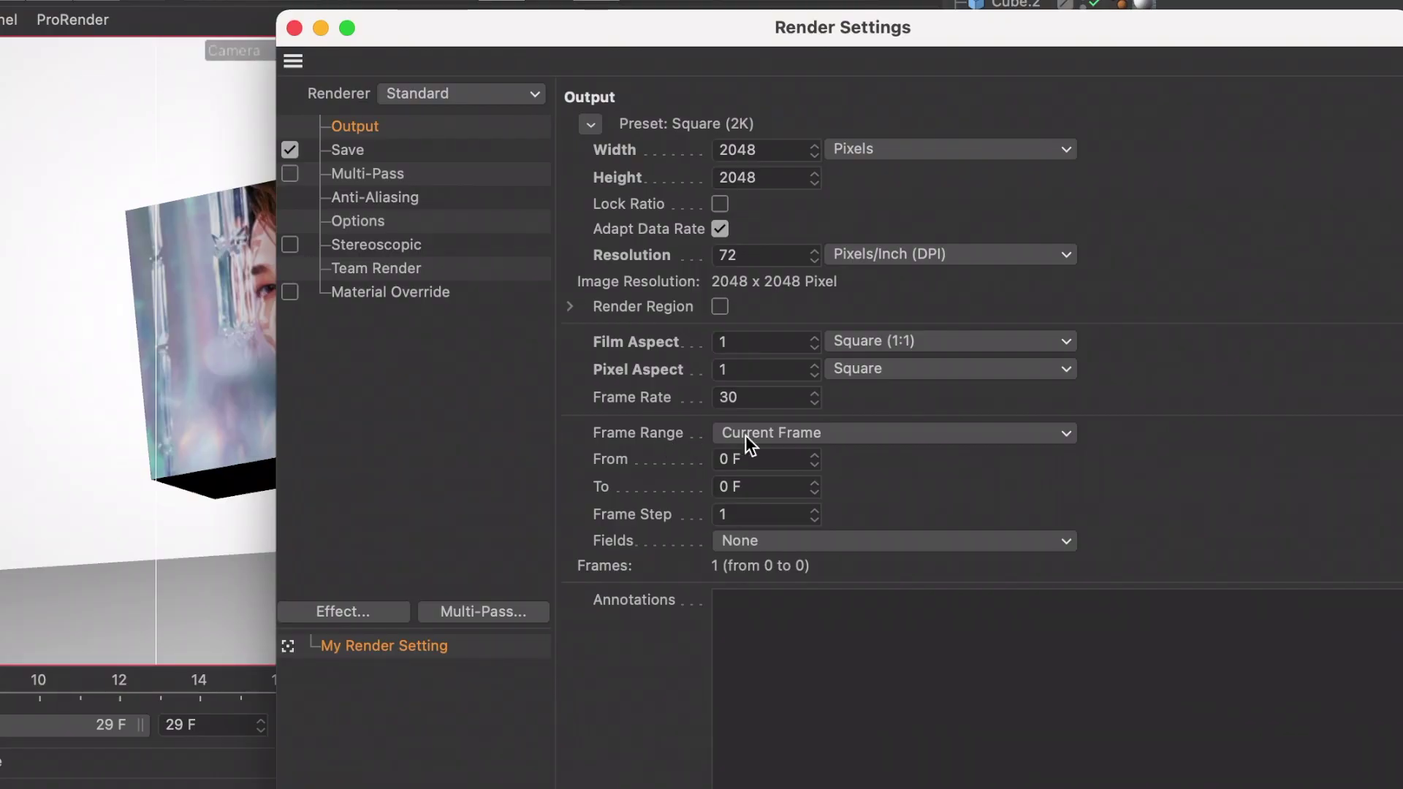
Set the render's frame range to All Frames and its save output to MP4 with the file name "jimin cube"
{"action": "left_click", "coordinate": [746, 435]}
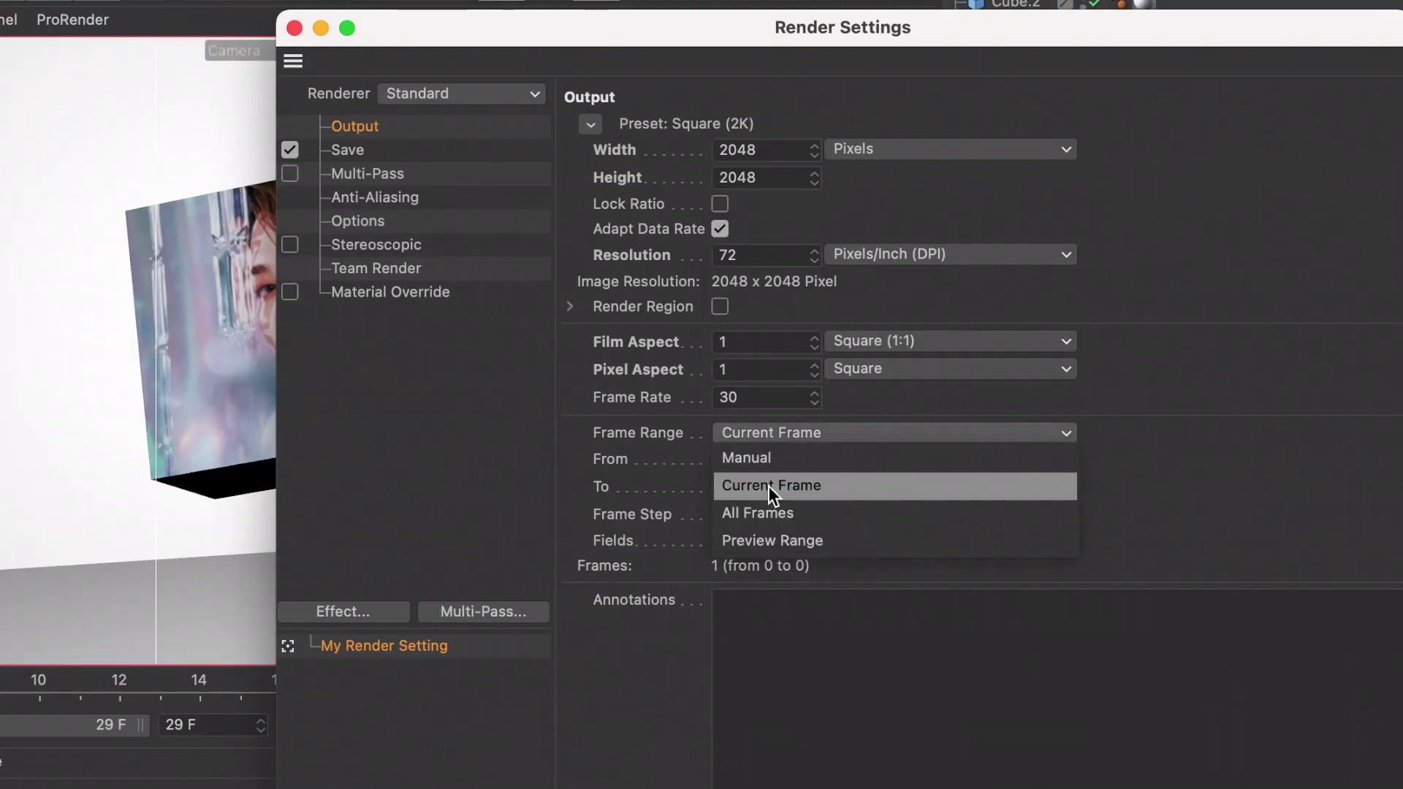
{"action": "left_click", "coordinate": [773, 509]}
{"action": "left_click", "coordinate": [602, 208]}
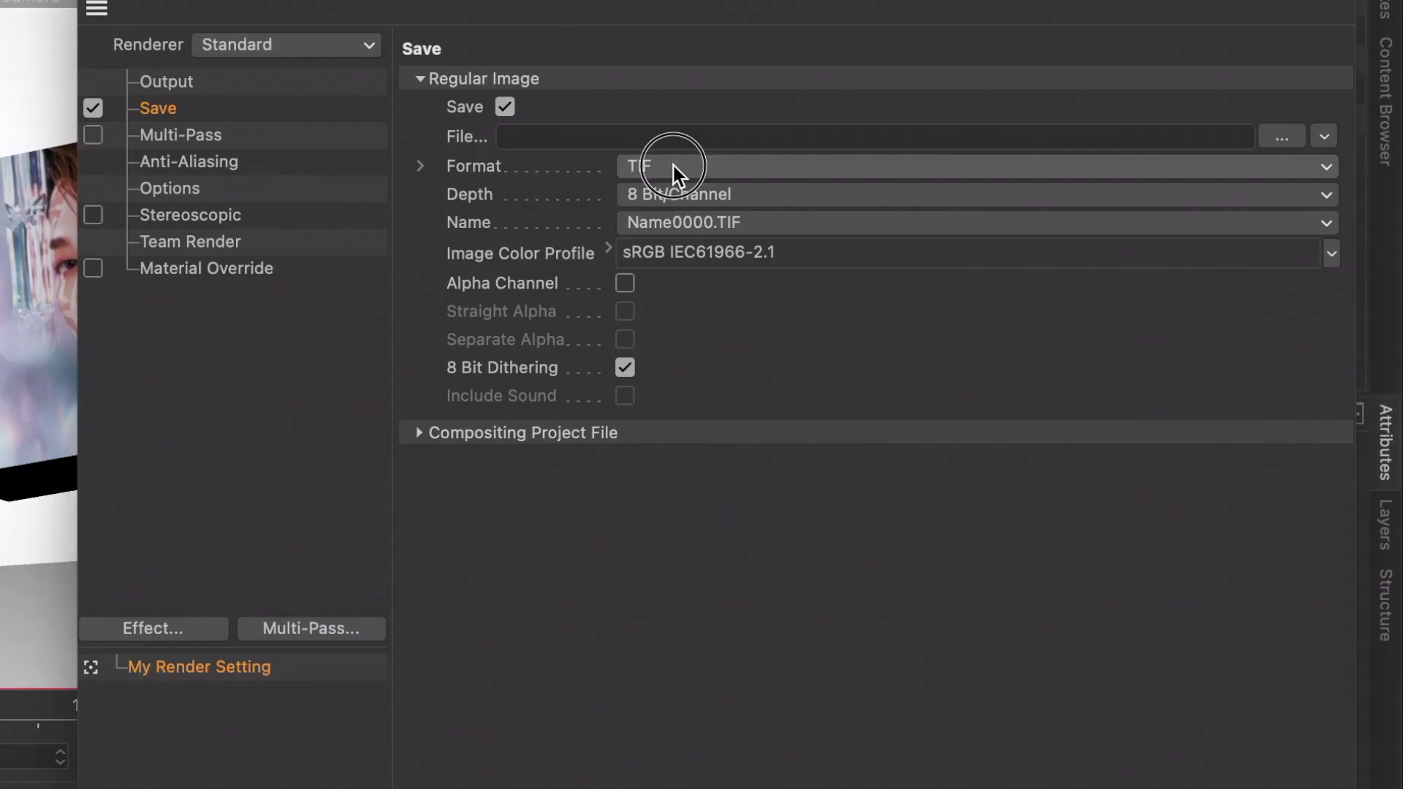
{"action": "left_click", "coordinate": [674, 165]}
{"action": "left_click", "coordinate": [811, 733]}
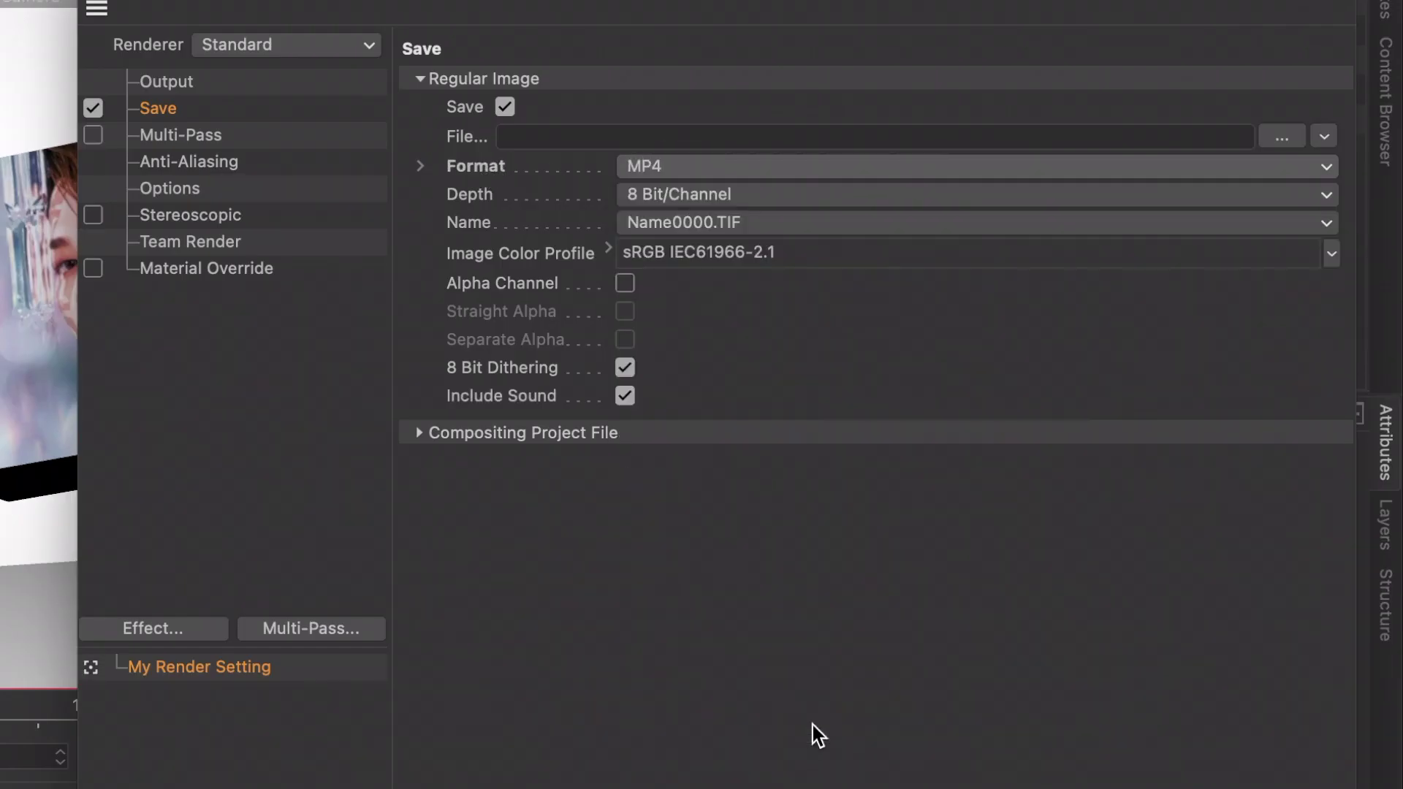
{"action": "left_click", "coordinate": [816, 134]}
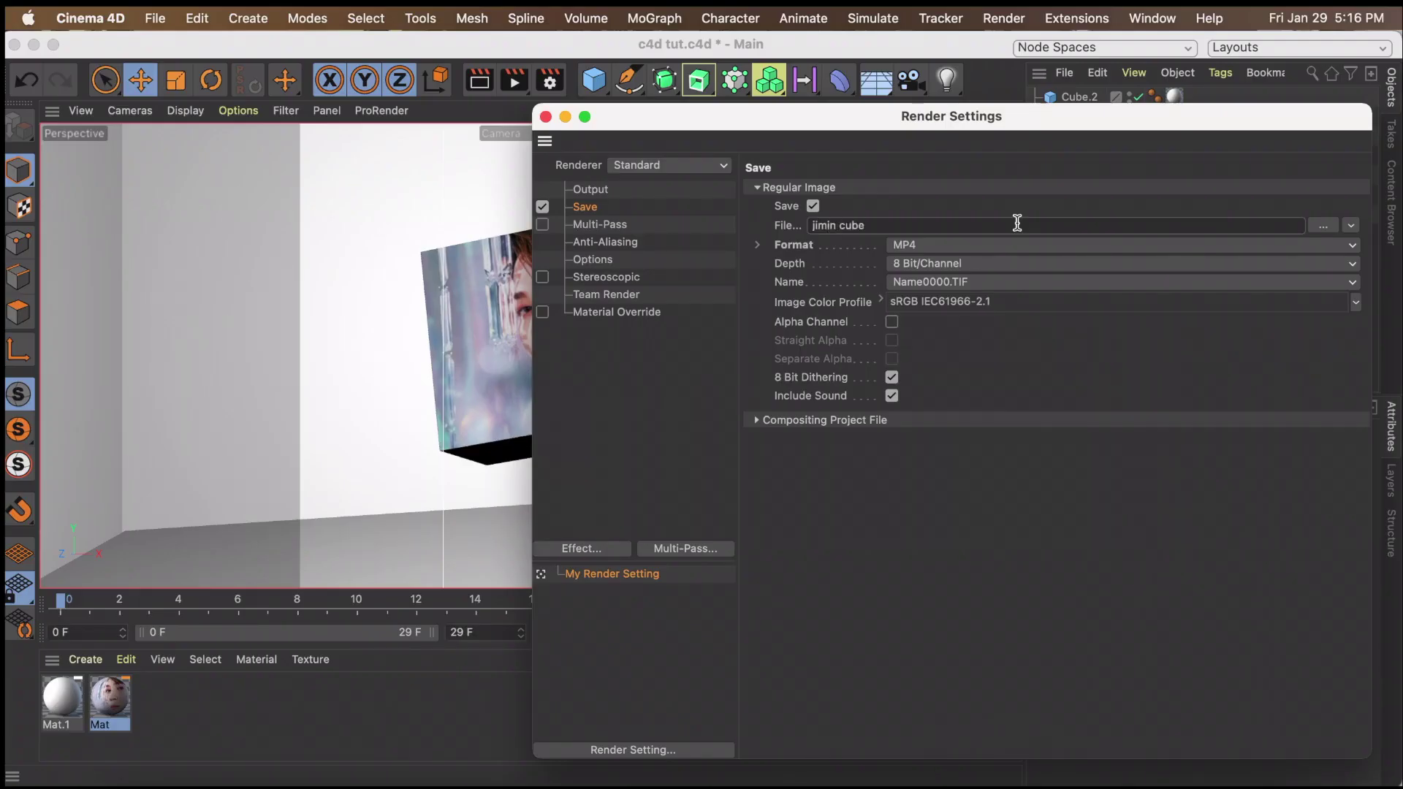
{"action": "key", "text": "Return"}
Set the Reflection Depth in the render options to 2
{"action": "left_click", "coordinate": [592, 259]}
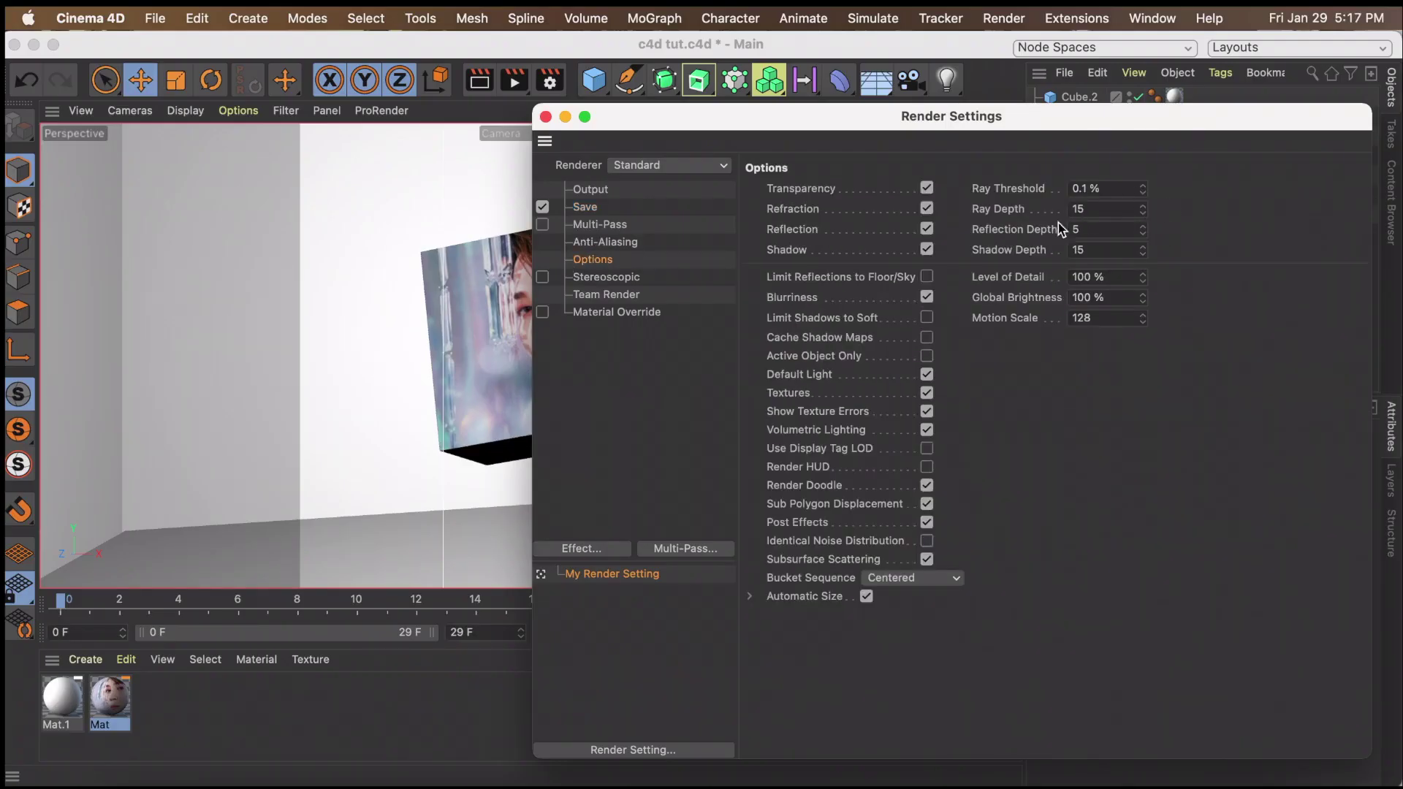
{"action": "double_click", "coordinate": [1088, 227]}
{"action": "key", "text": "BackSpace"}
{"action": "type", "text": "2"}
{"action": "key", "text": "Return"}
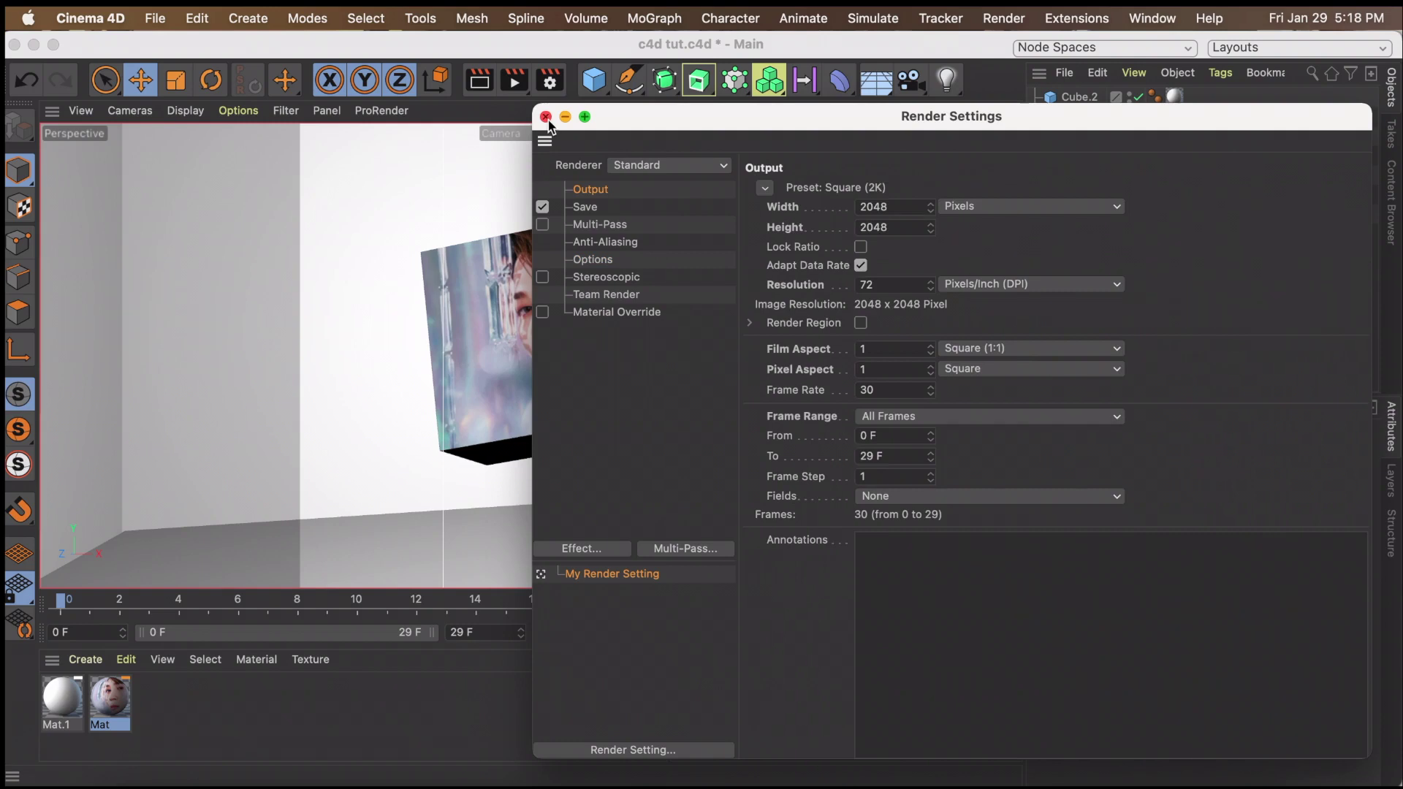
Close the render settings and render the animation to the Picture Viewer
{"action": "left_click", "coordinate": [546, 117]}
{"action": "left_click", "coordinate": [512, 86]}
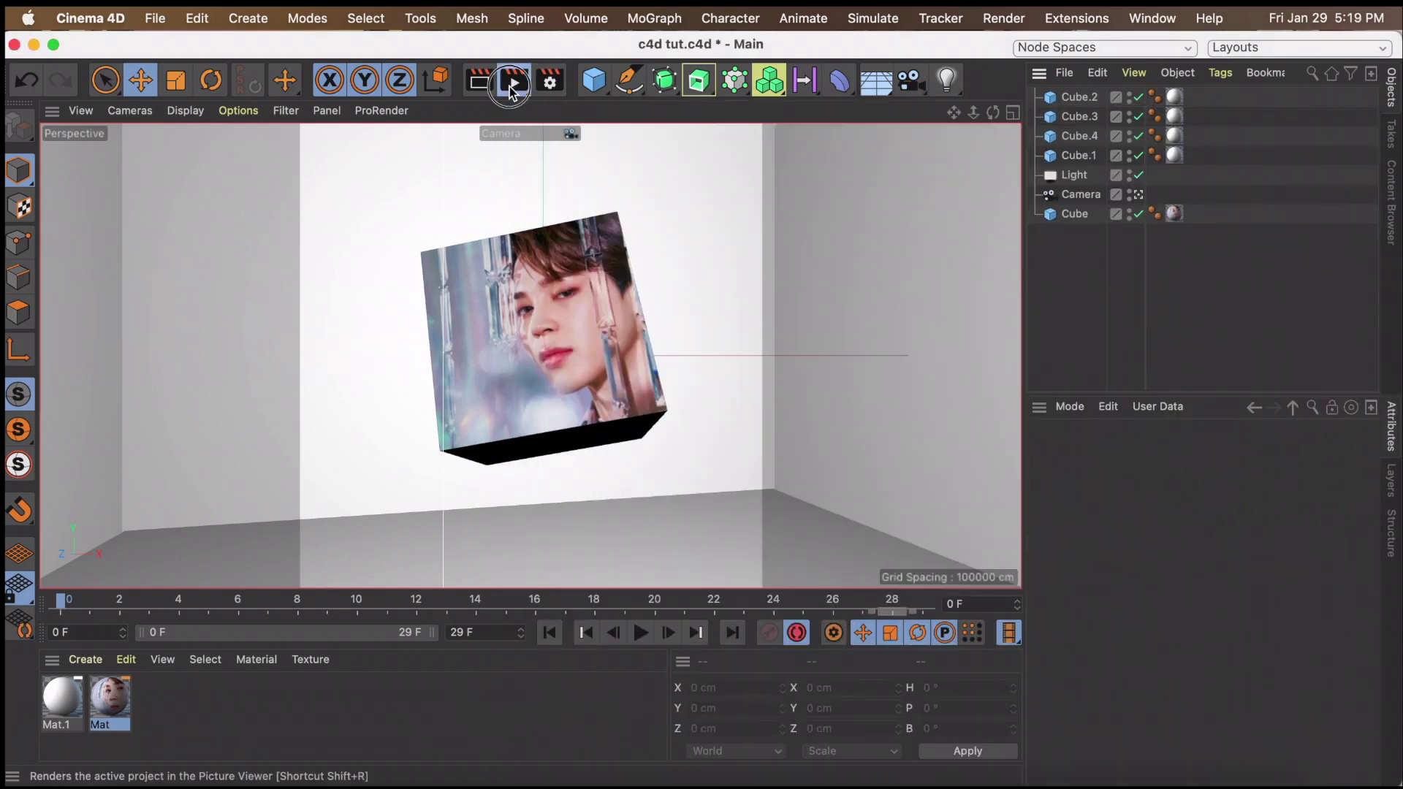
{"action": "left_click", "coordinate": [653, 183]}
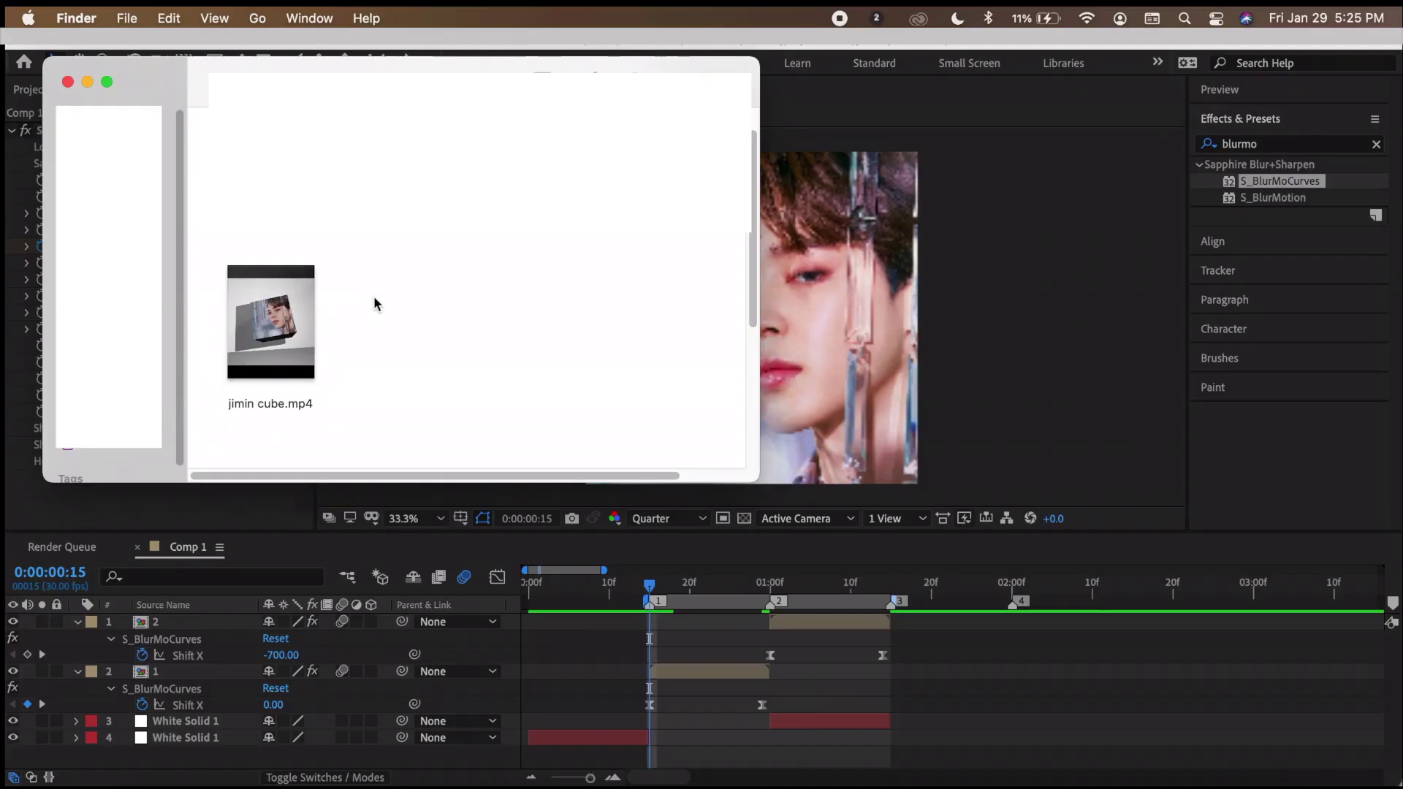
Place jimin cube.mp4 as the top layer of Comp 1 in After Effects, starting at 0:00:00:15, and pre-compose it
{"action": "left_click_drag", "start_coordinate": [297, 314], "coordinate": [512, 633]}
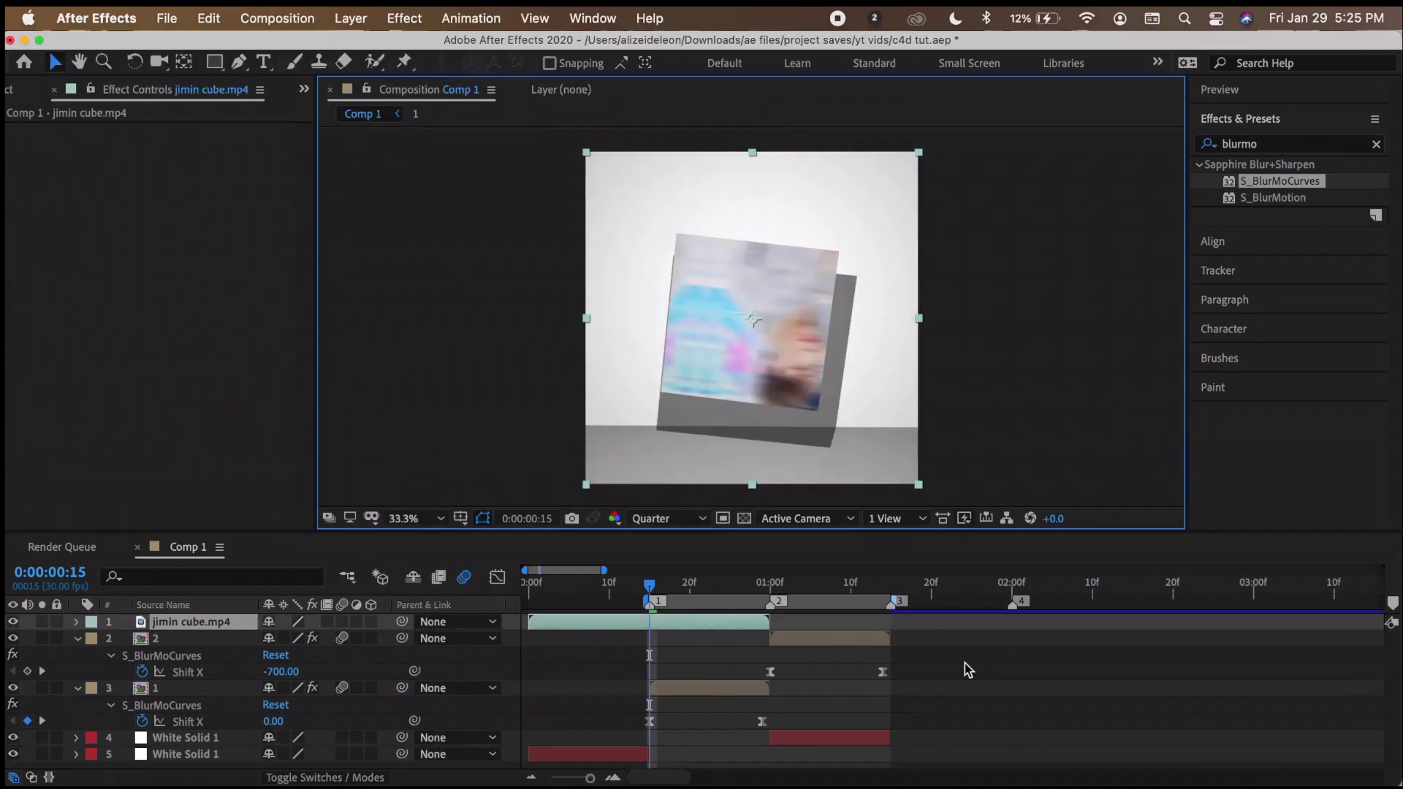
{"action": "key", "text": "bracketleft"}
{"action": "key", "text": "super+shift+c"}
{"action": "key", "text": "Return"}
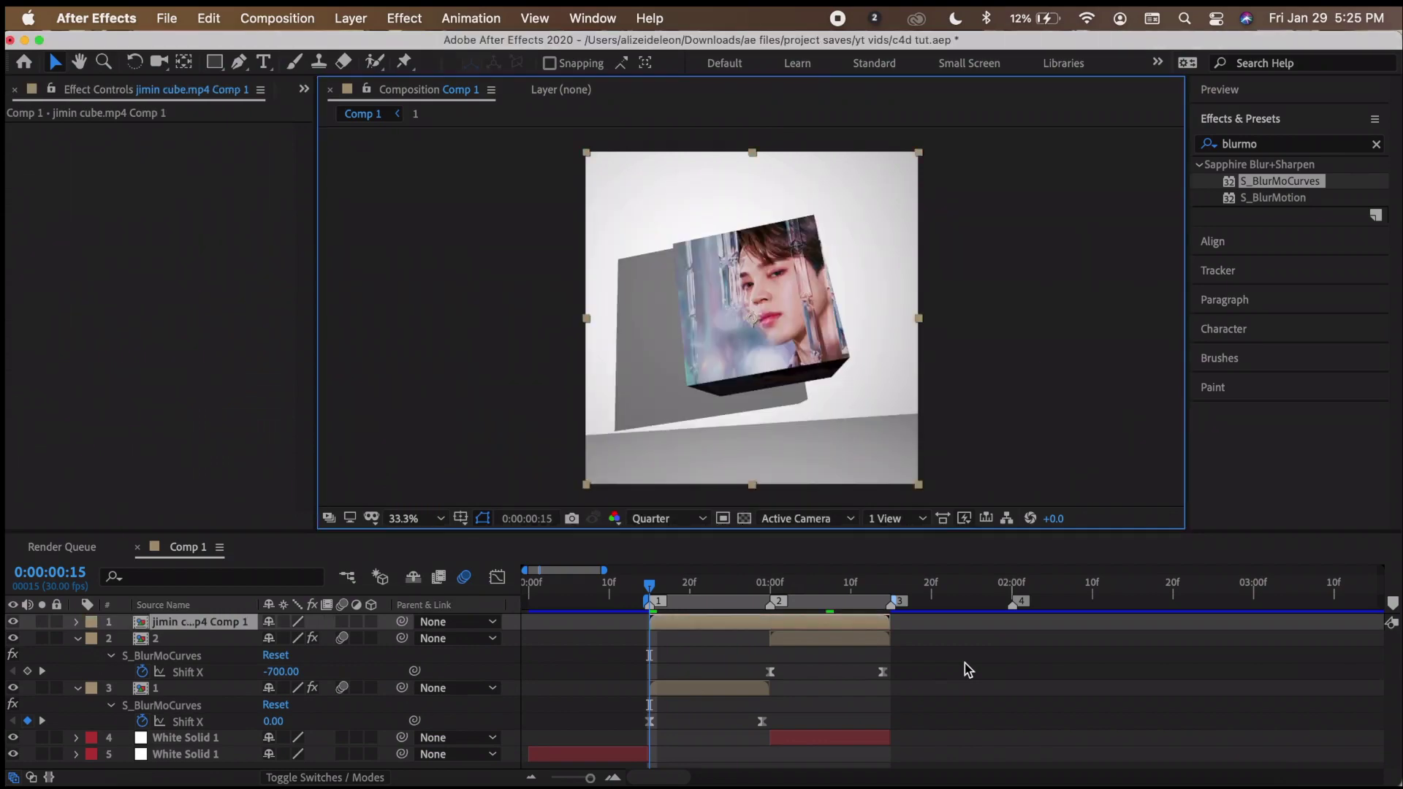
{"action": "key", "text": "space"}
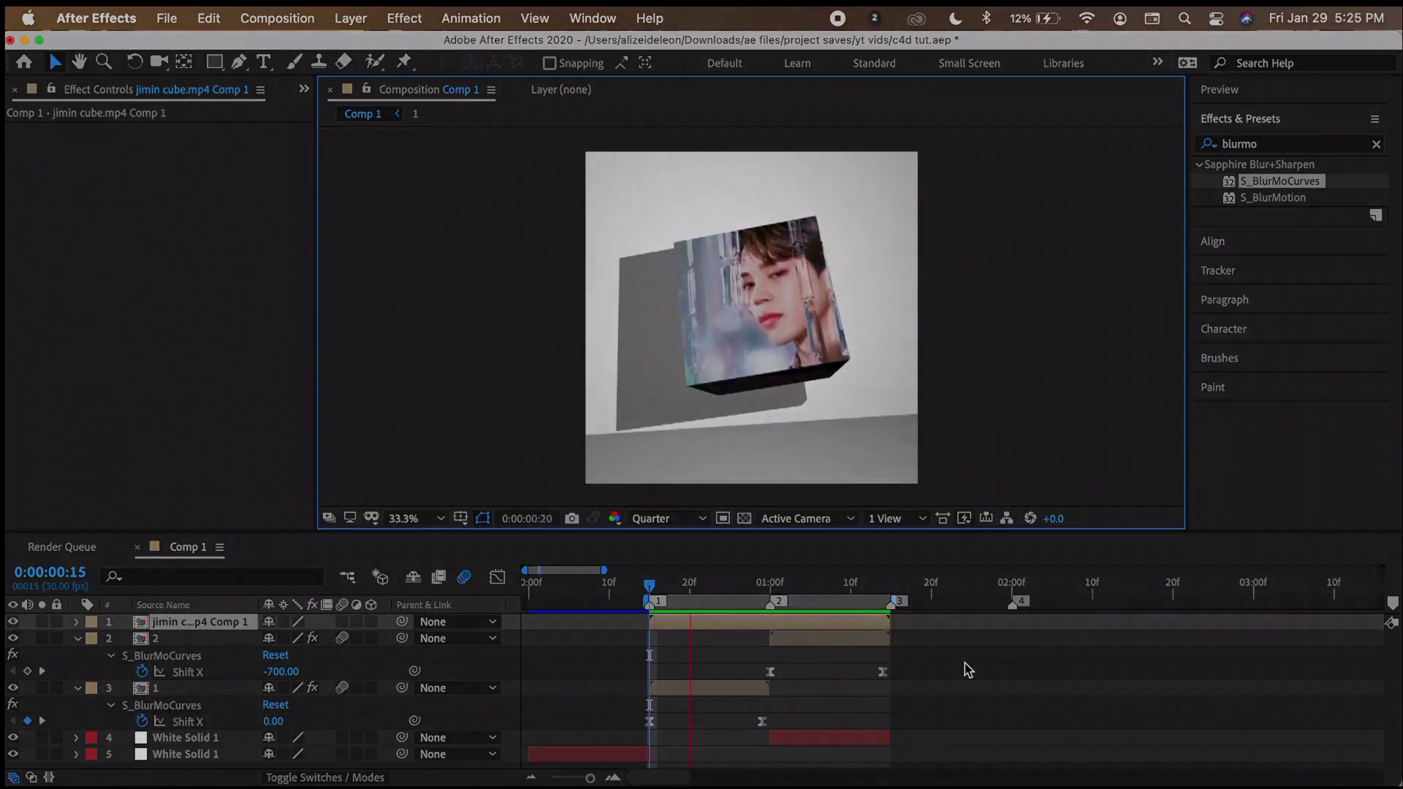